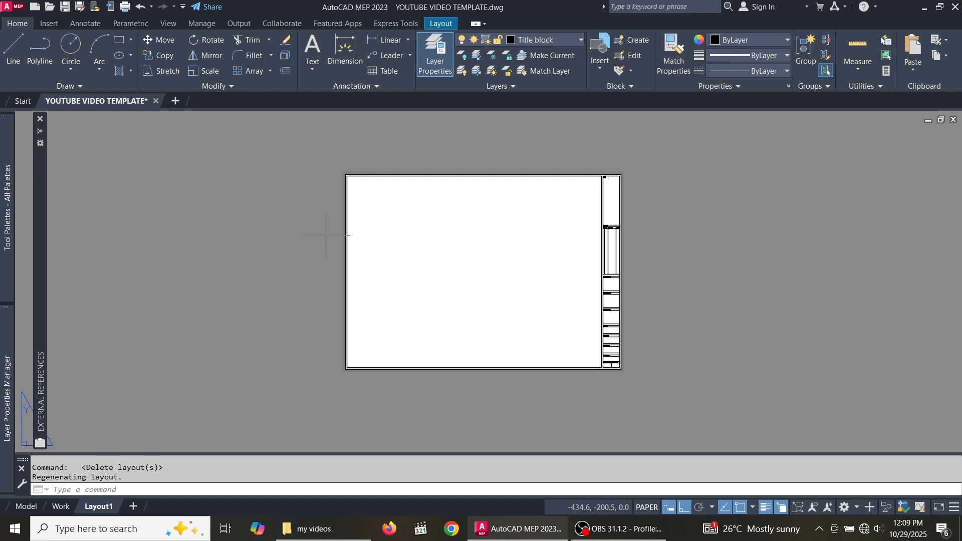
- Add a new layout, Layout2, and switch to it
scroll(619, 254, up, 4)
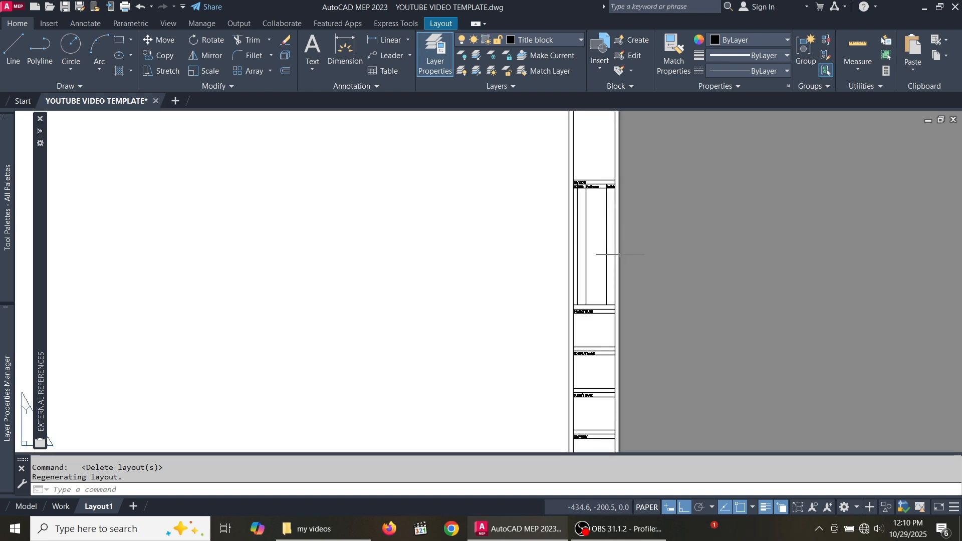
scroll(576, 266, down, 5)
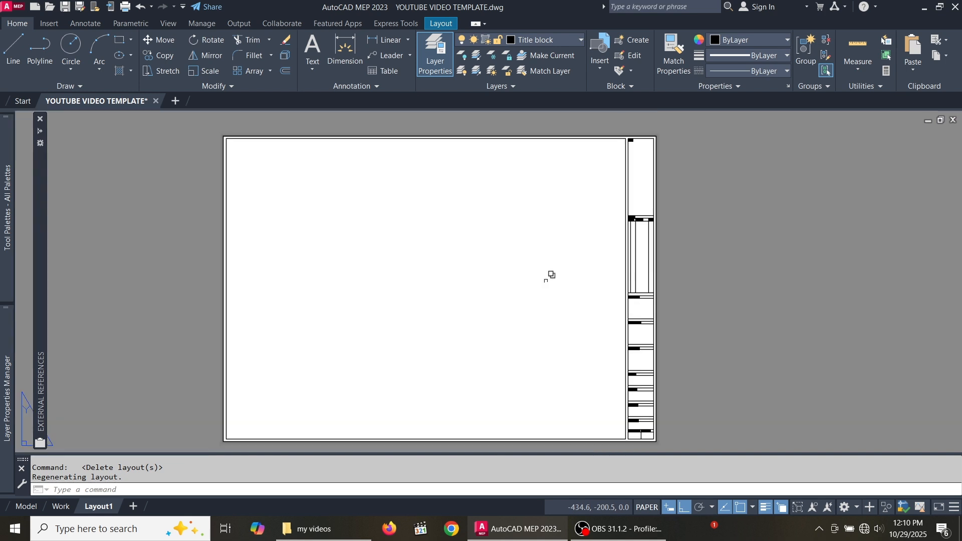
scroll(550, 276, down, 2)
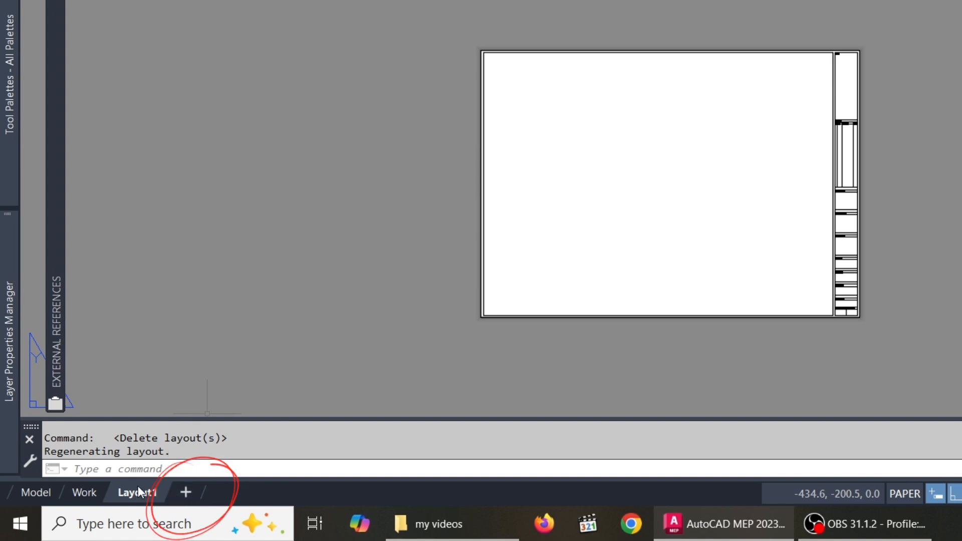
click(186, 492)
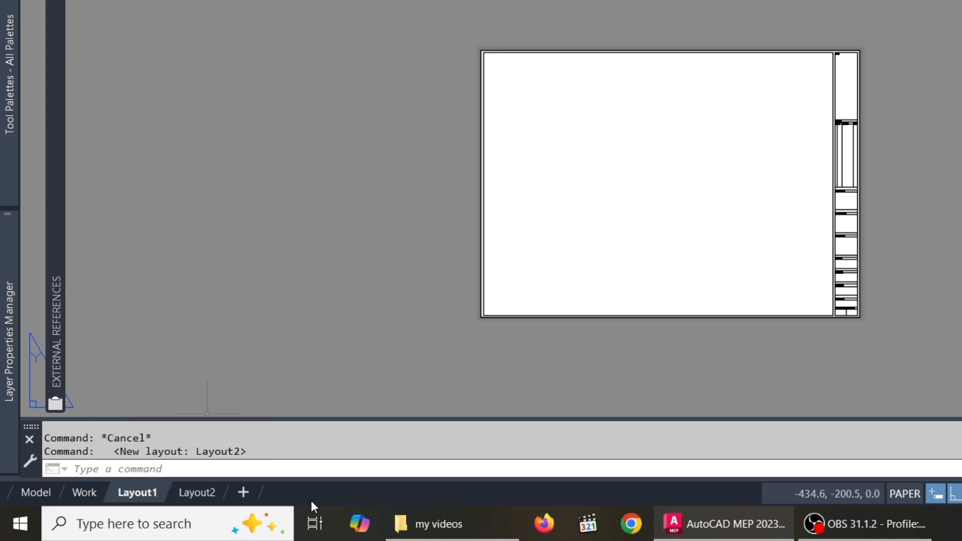
mouse_move(212, 490)
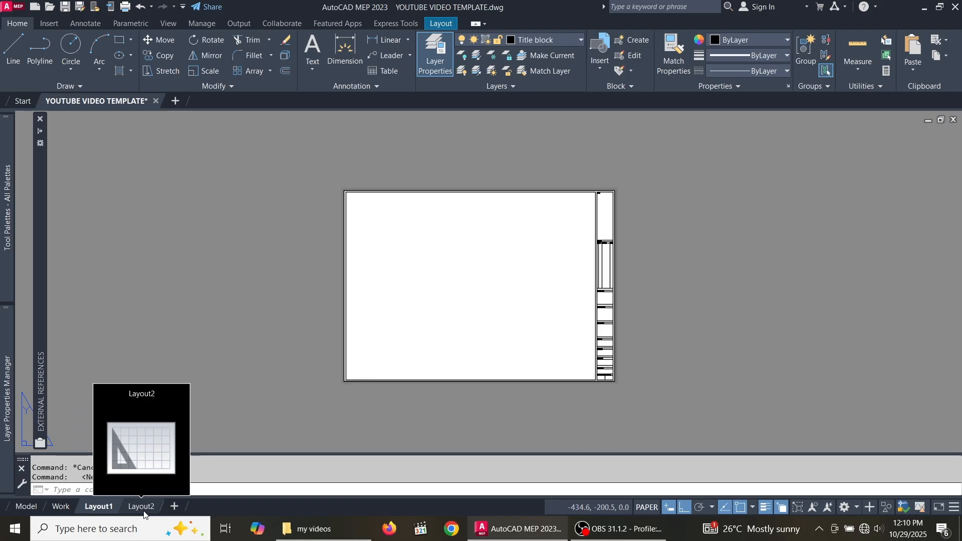
click(143, 509)
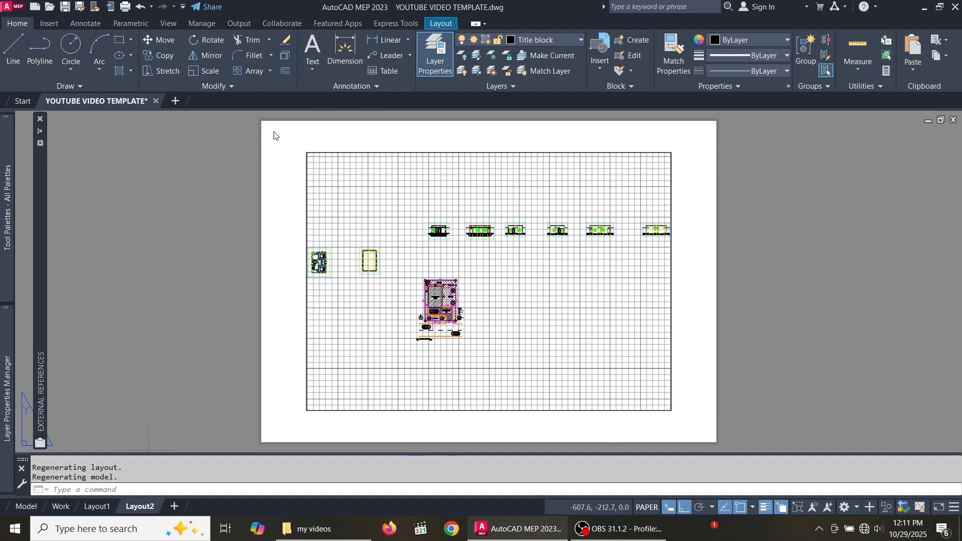
- Erase Layout2's viewport so the paper sheet is blank
click(349, 136)
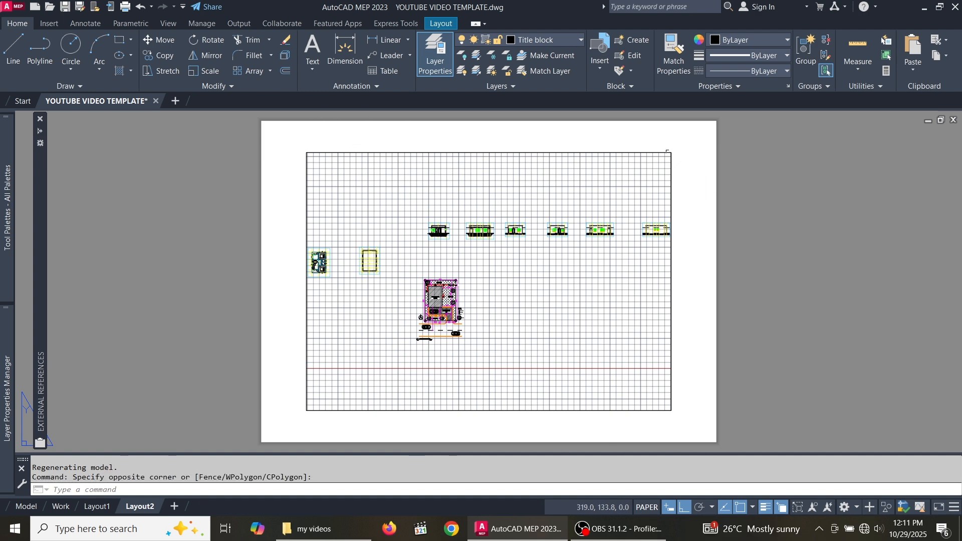
click(675, 148)
click(628, 200)
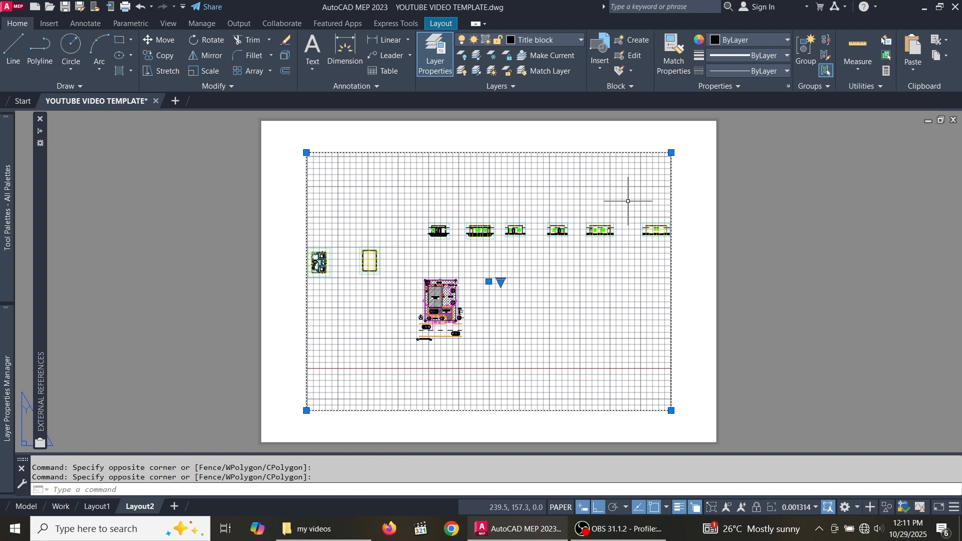
key(Delete)
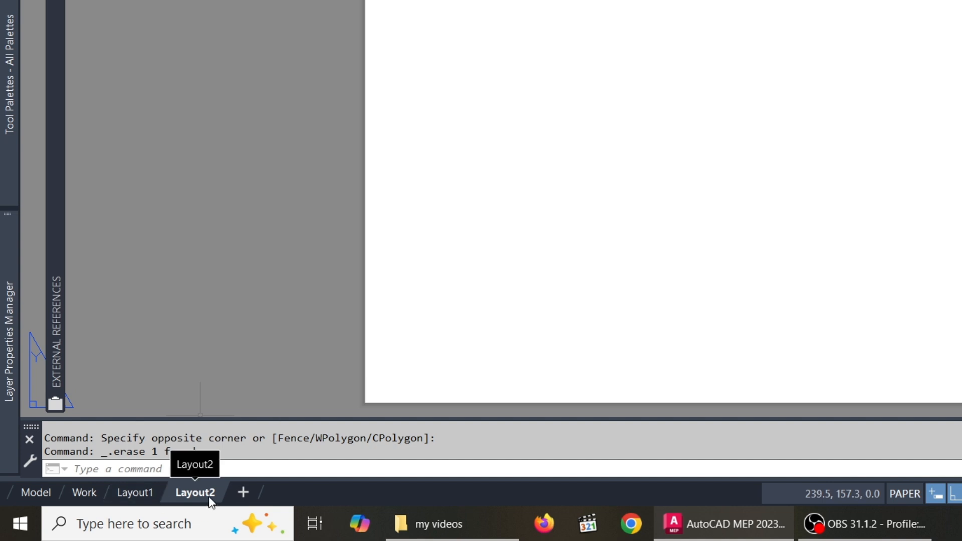
- Open Layout2's Page Setup dialog through the Page Setup Manager
right_click(205, 492)
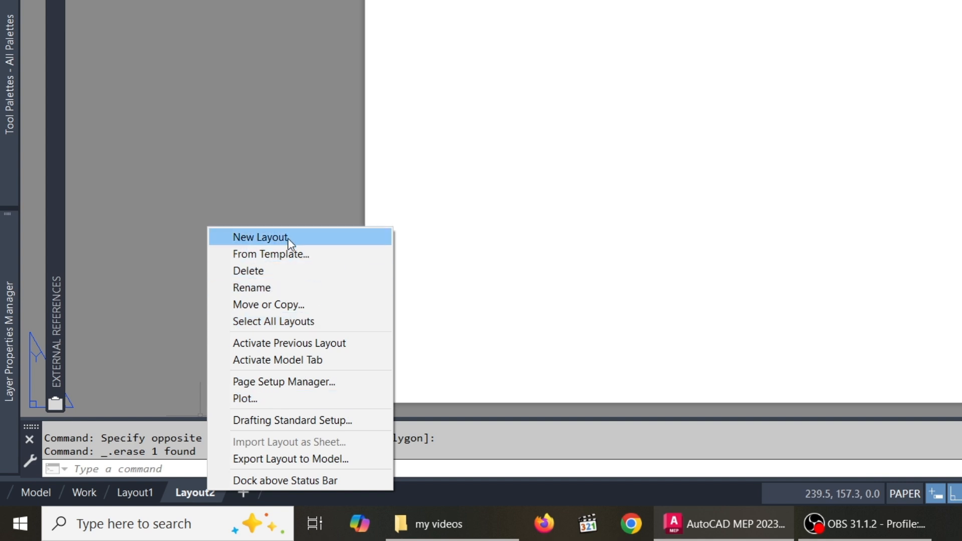
click(307, 383)
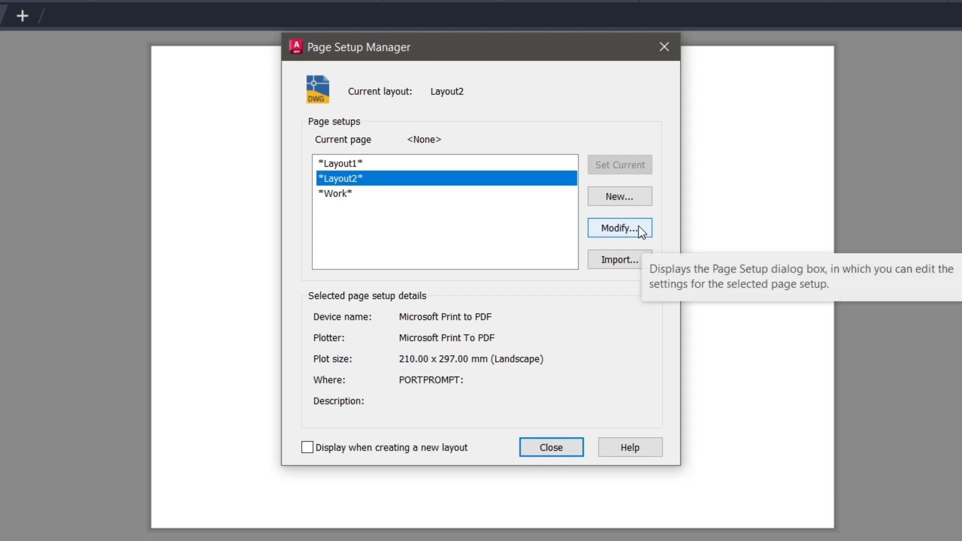
click(619, 228)
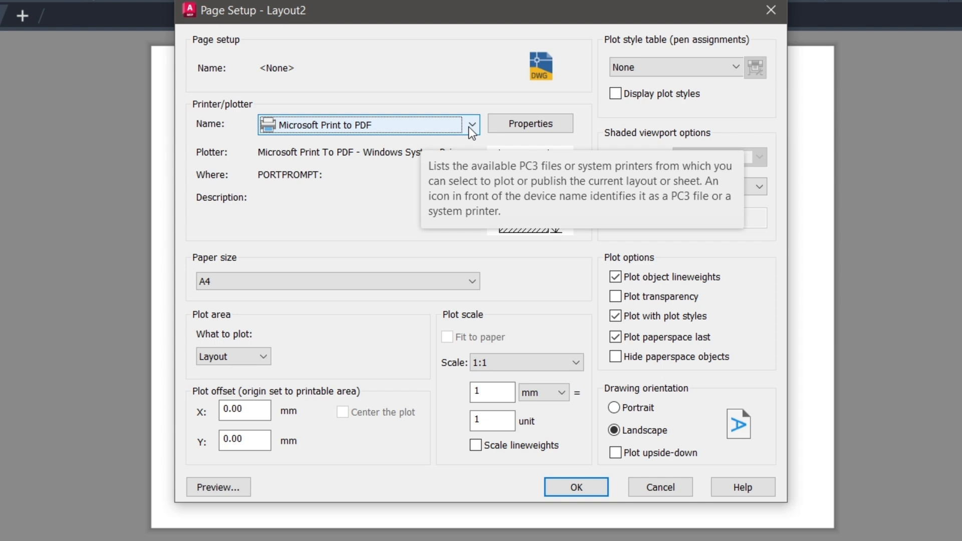
- Choose the AutoCAD PDF (High Quality Print).pc3 printer with ISO full bleed A1 (841.00 x 594.00 MM) paper
click(470, 127)
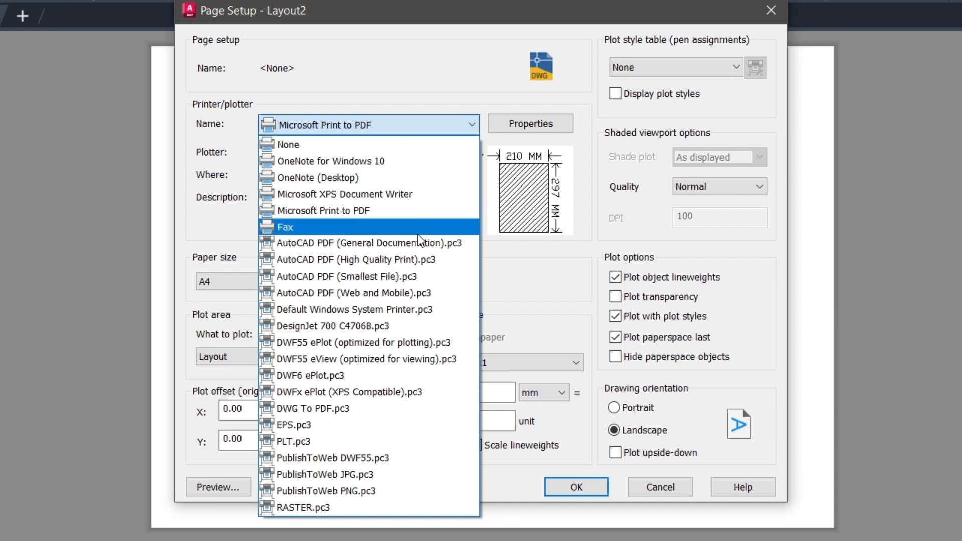
click(416, 260)
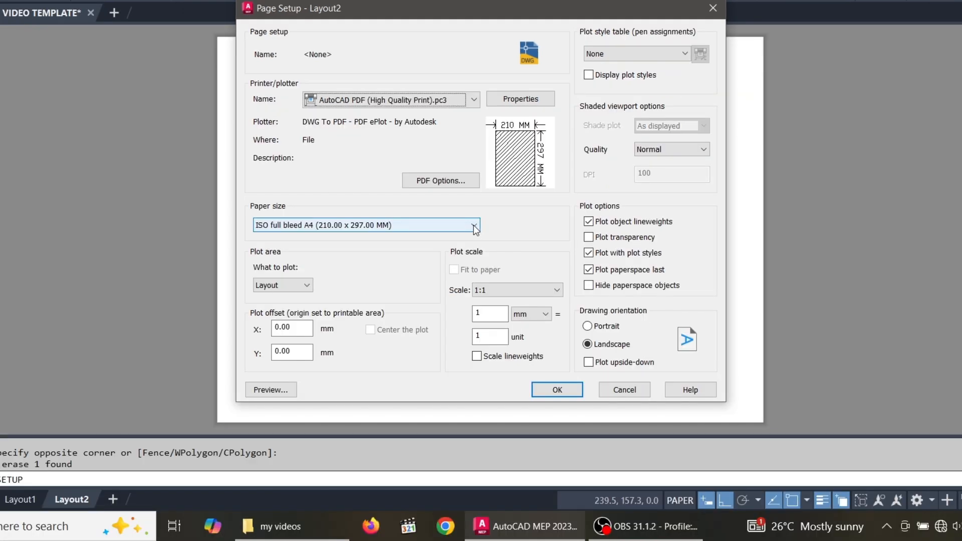
click(474, 226)
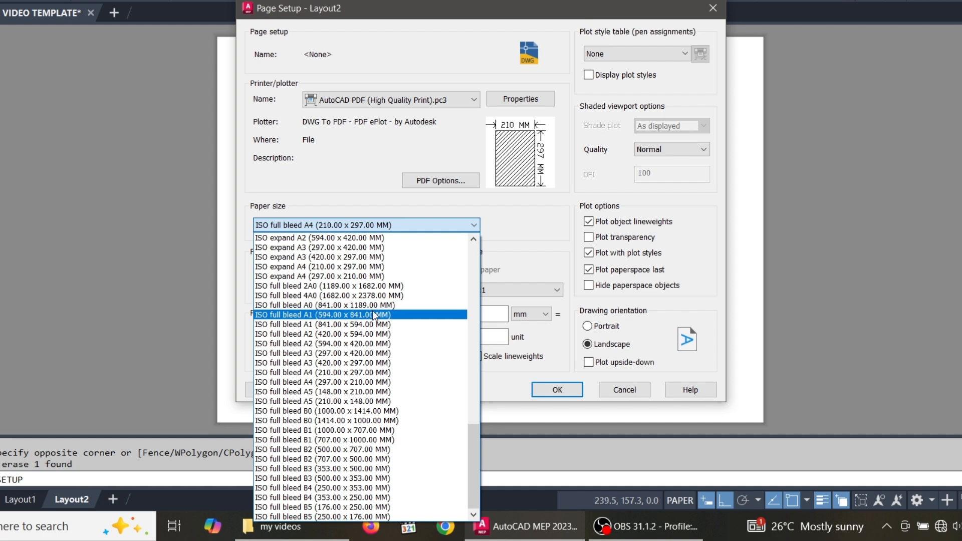
click(374, 324)
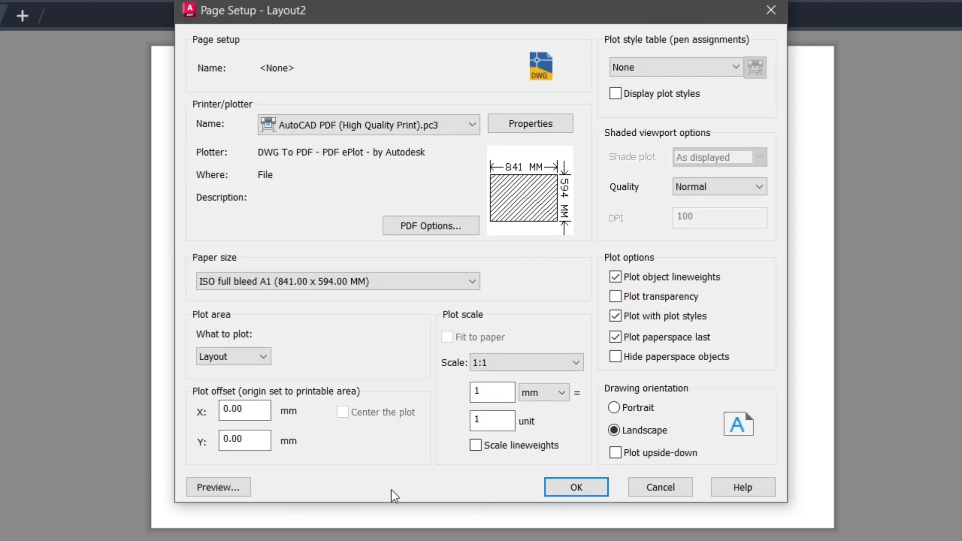
- Assign the monochrome.ctb plot style table, turn on plot transparency, and apply the setup
click(735, 68)
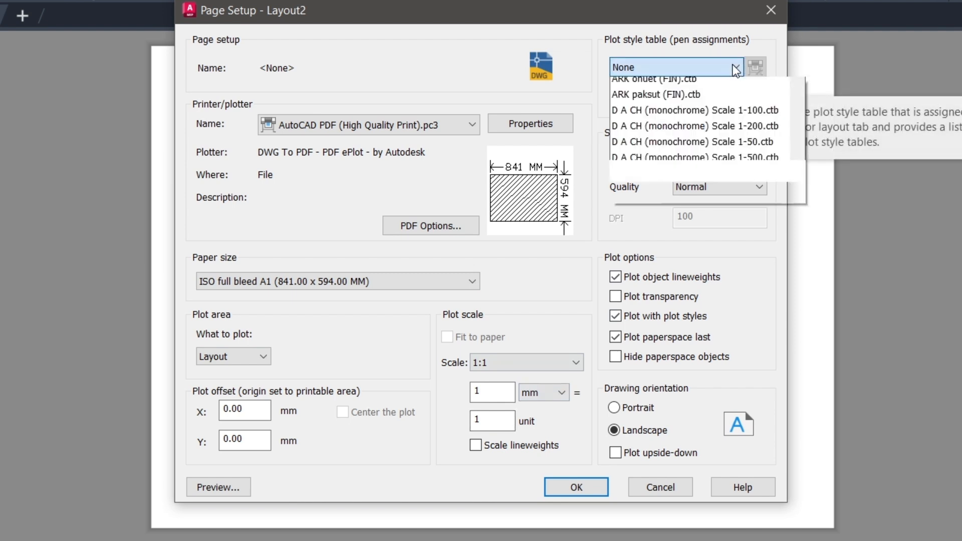
scroll(706, 183, down, 1)
scroll(708, 176, down, 5)
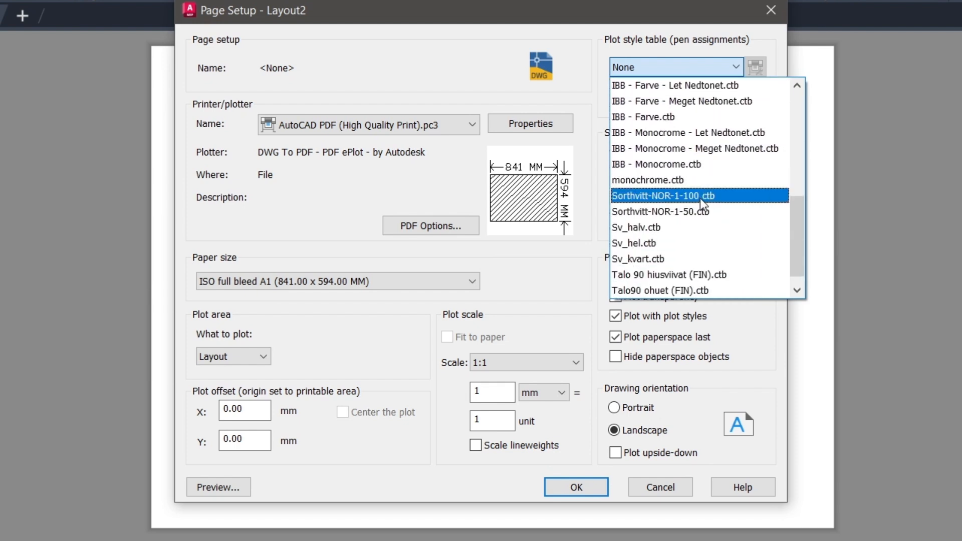
scroll(706, 210, down, 1)
scroll(708, 215, up, 6)
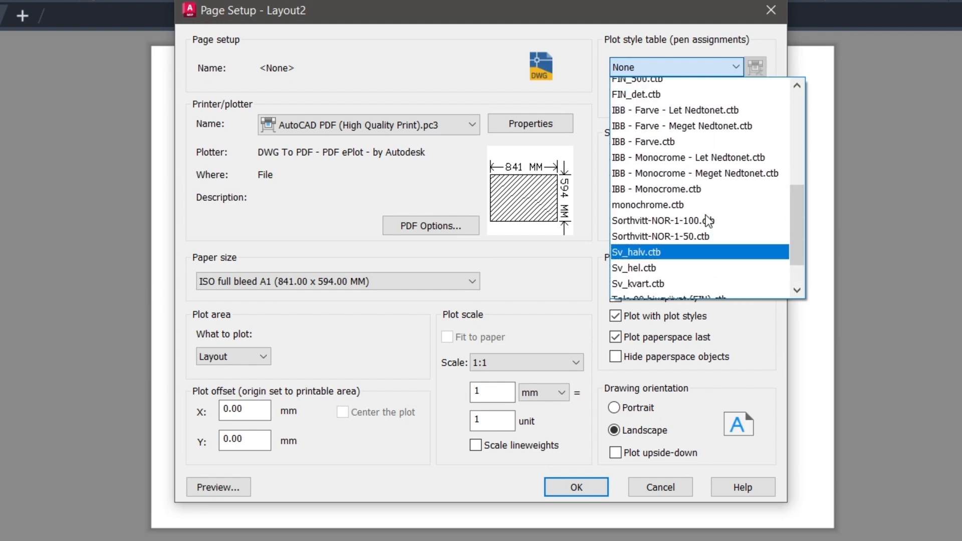
scroll(701, 197, down, 3)
scroll(701, 198, down, 3)
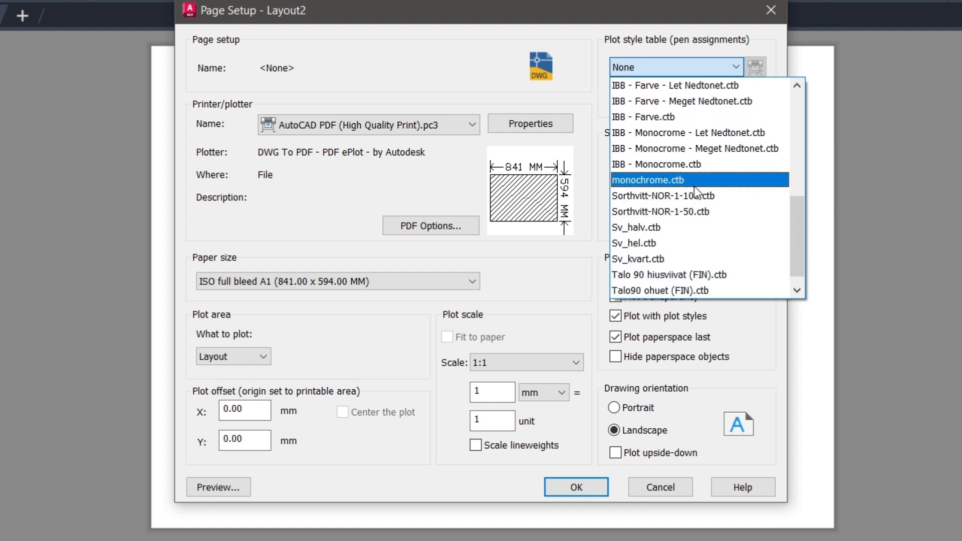
click(680, 179)
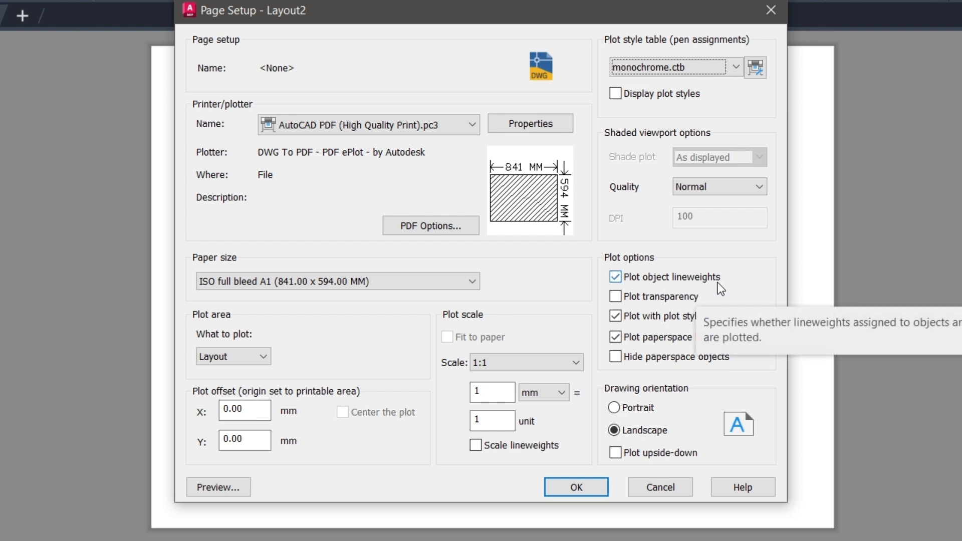
click(616, 296)
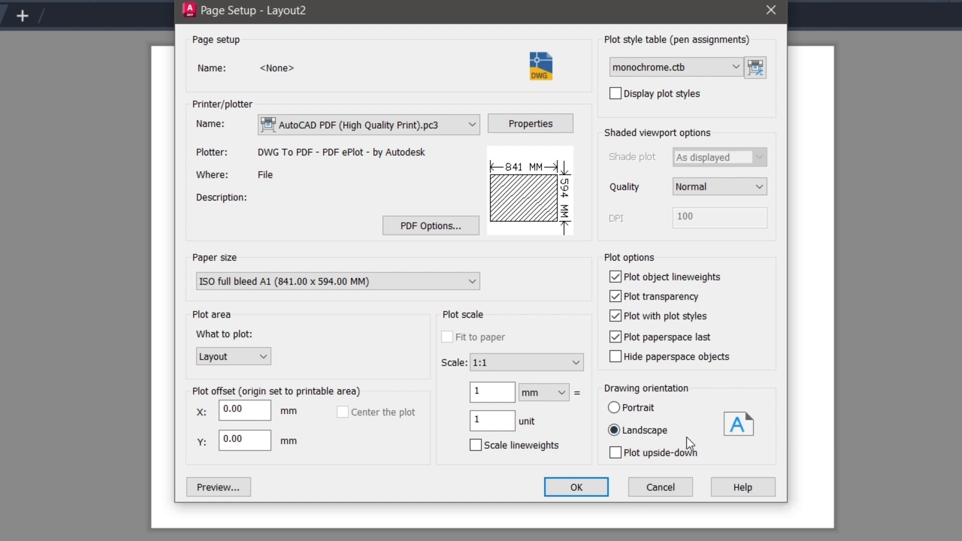
click(591, 492)
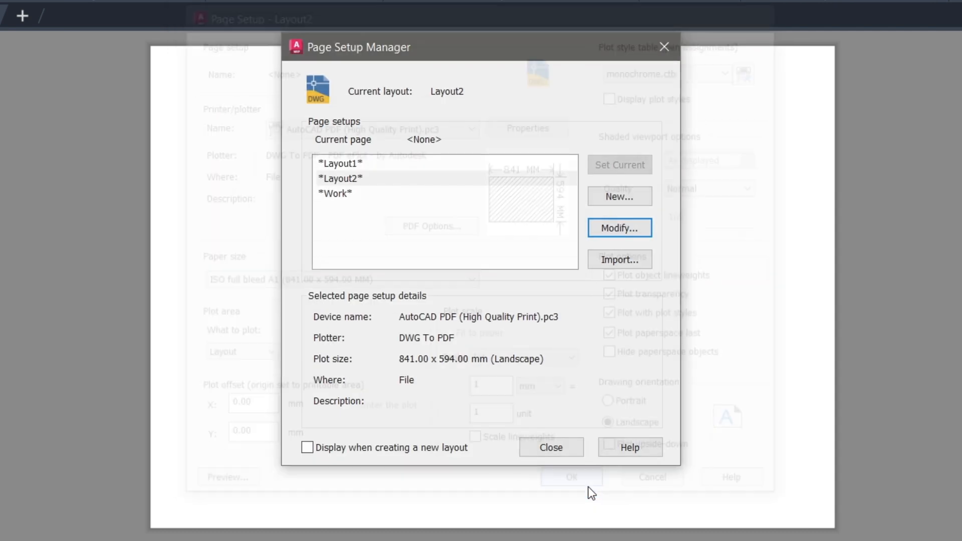
- Close the Page Setup Manager and return to the Layout2 sheet
click(557, 452)
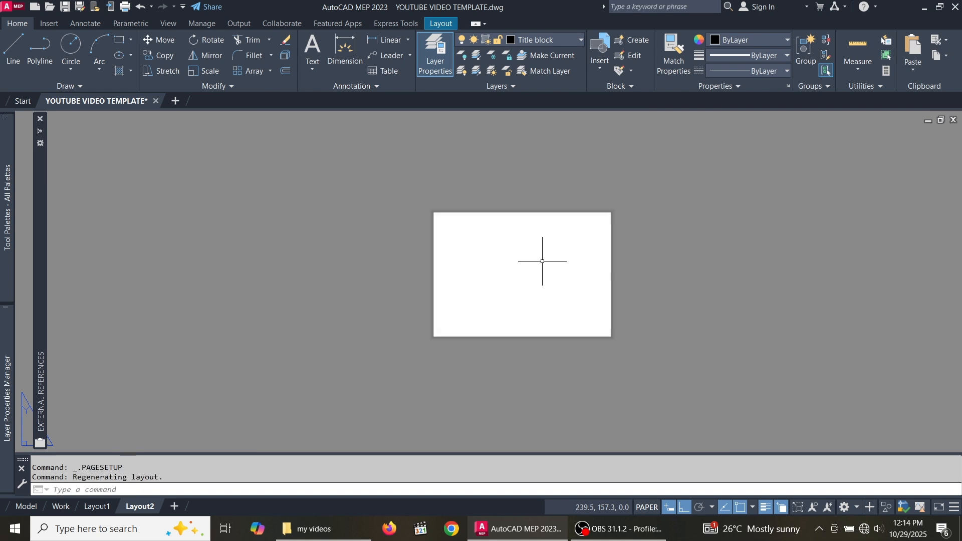
scroll(551, 271, up, 2)
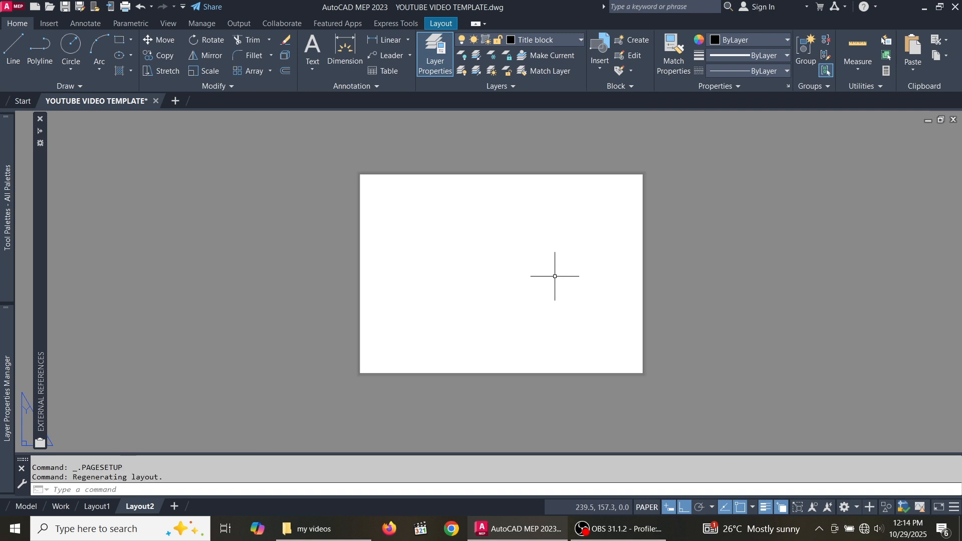
scroll(580, 278, up, 2)
scroll(561, 301, down, 2)
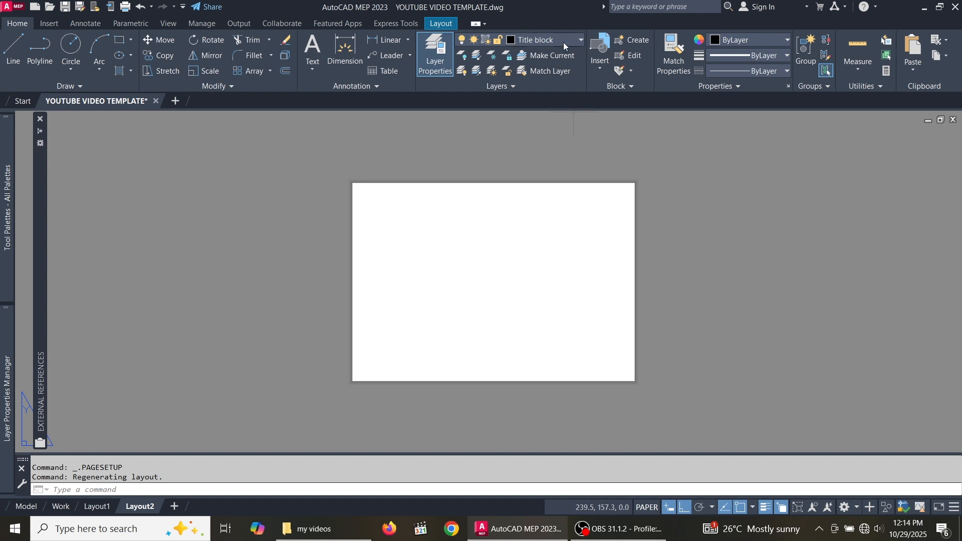
- Draw an 841 x 594 rectangle beside the sheet and select it
click(119, 40)
scroll(255, 276, down, 2)
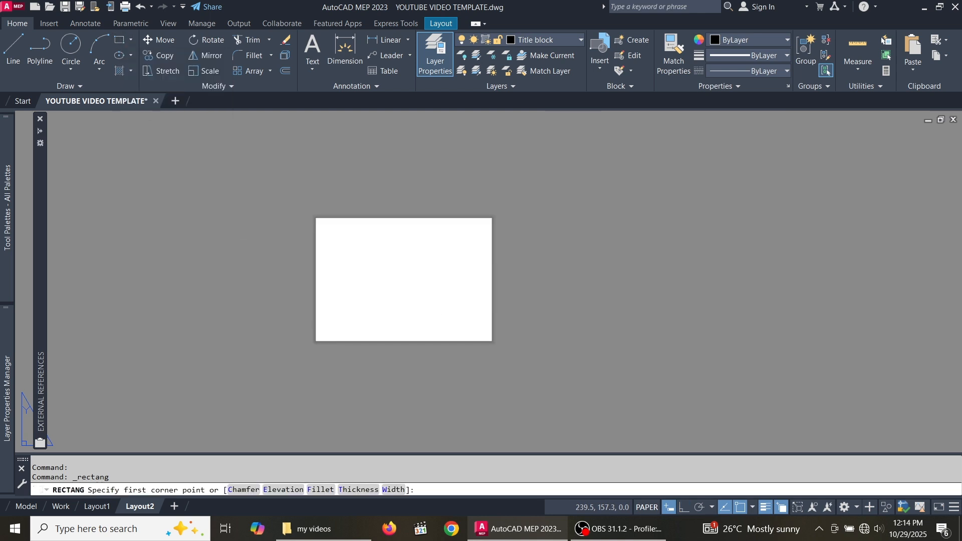
scroll(541, 250, up, 2)
click(519, 195)
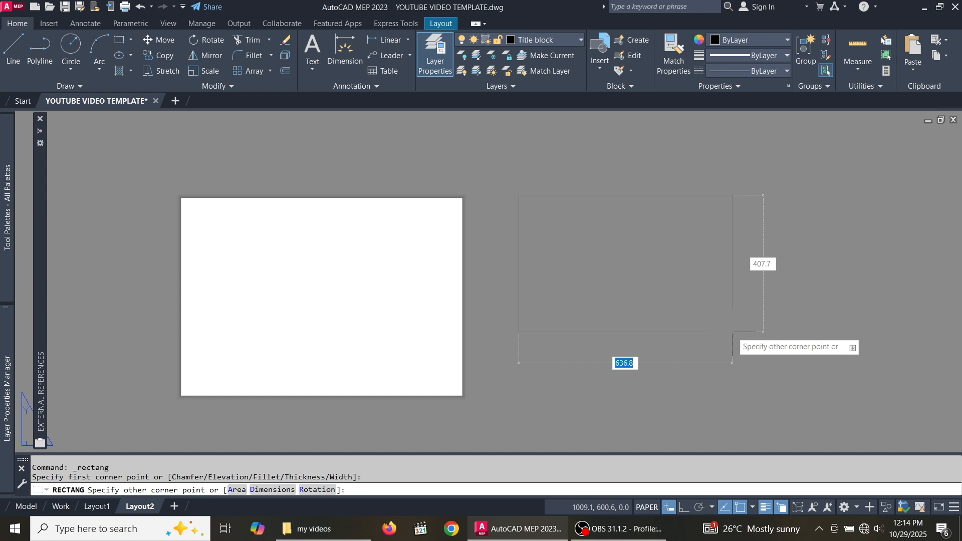
text(841)
key(Tab)
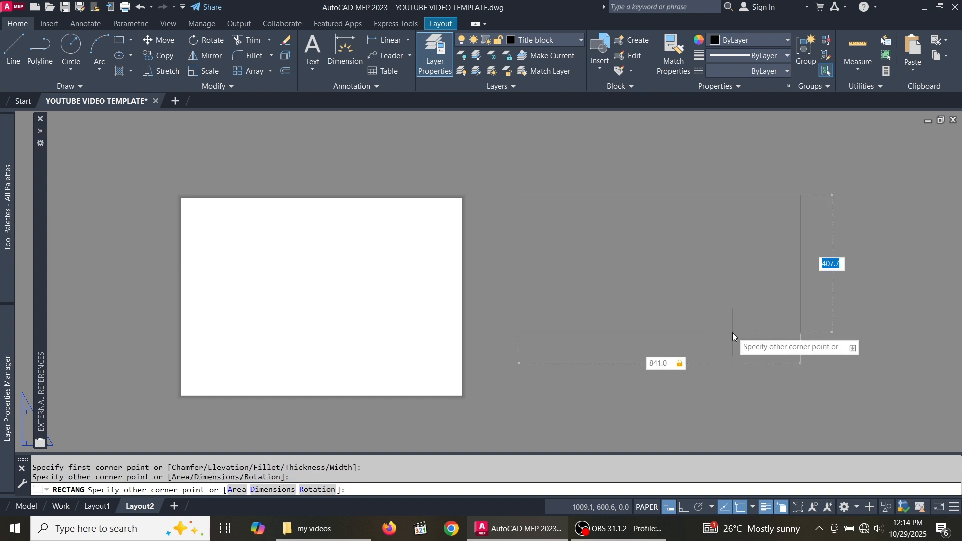
text(594)
key(Return)
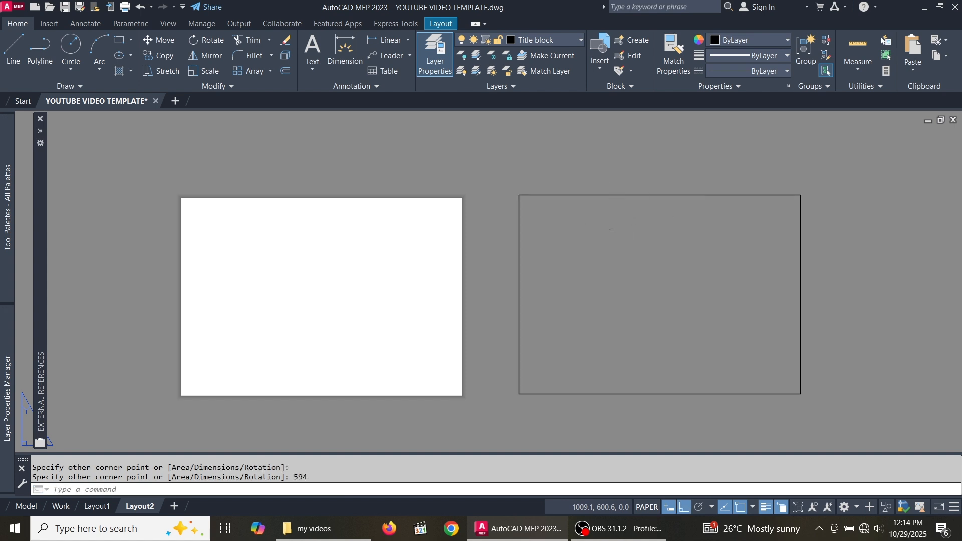
click(611, 232)
click(532, 159)
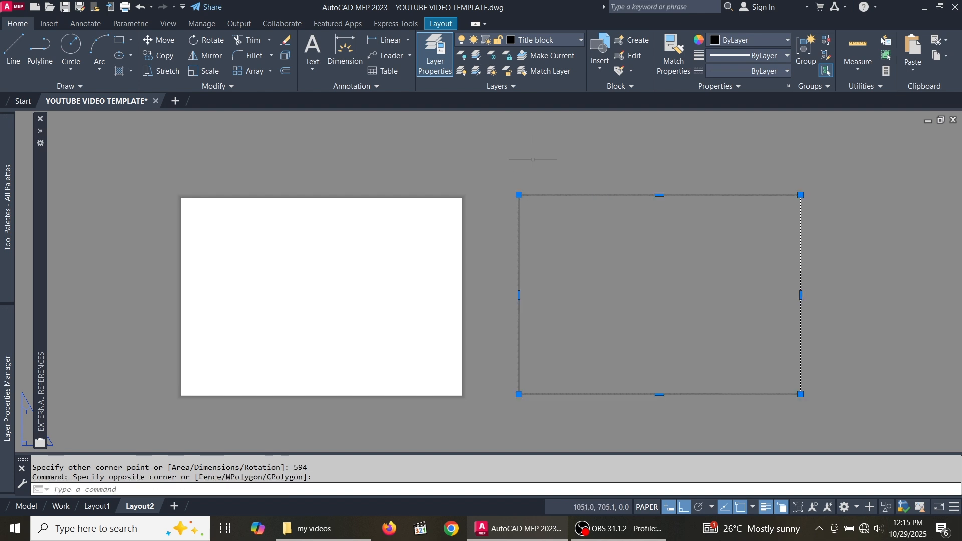
- Move the rectangle by its top-left corner onto the paper's top-left corner, then reselect it
click(158, 38)
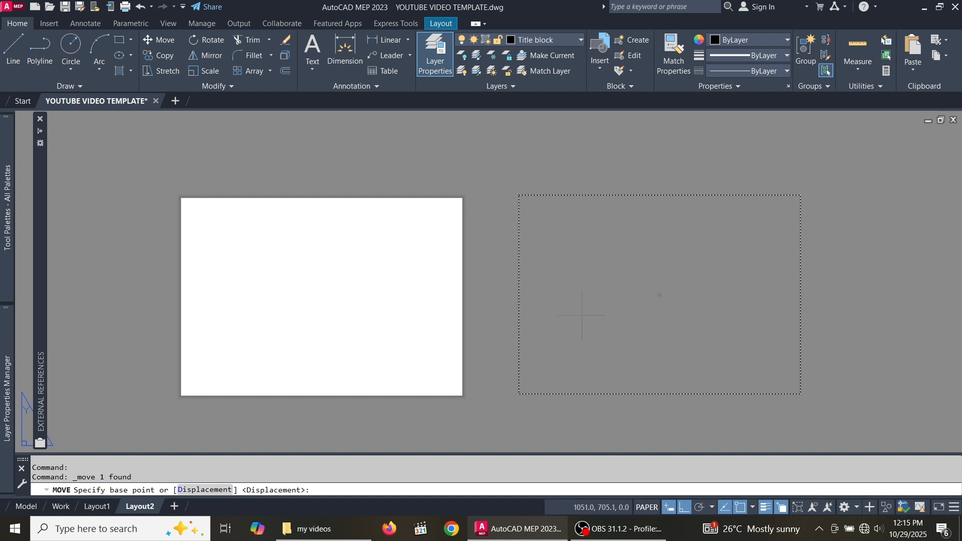
click(519, 196)
scroll(635, 235, down, 3)
scroll(453, 221, up, 6)
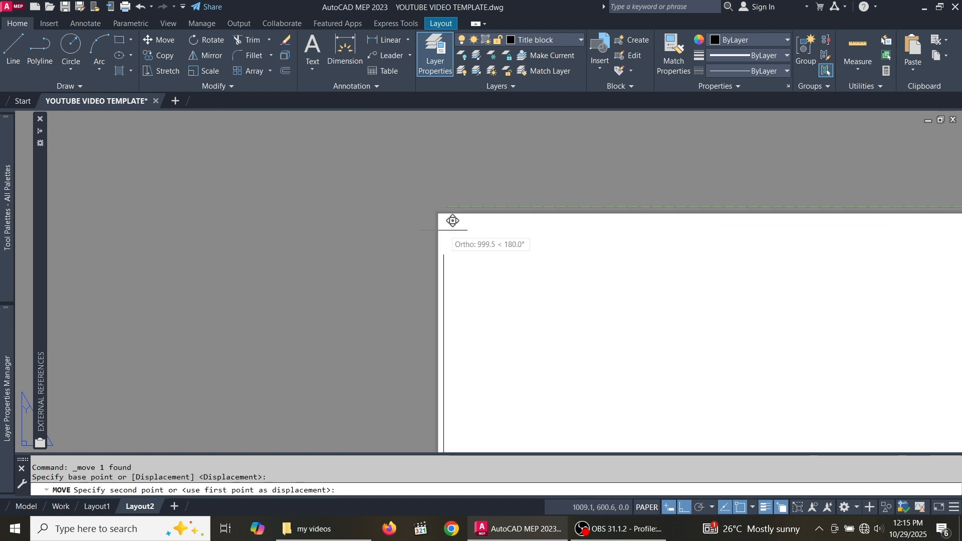
click(700, 508)
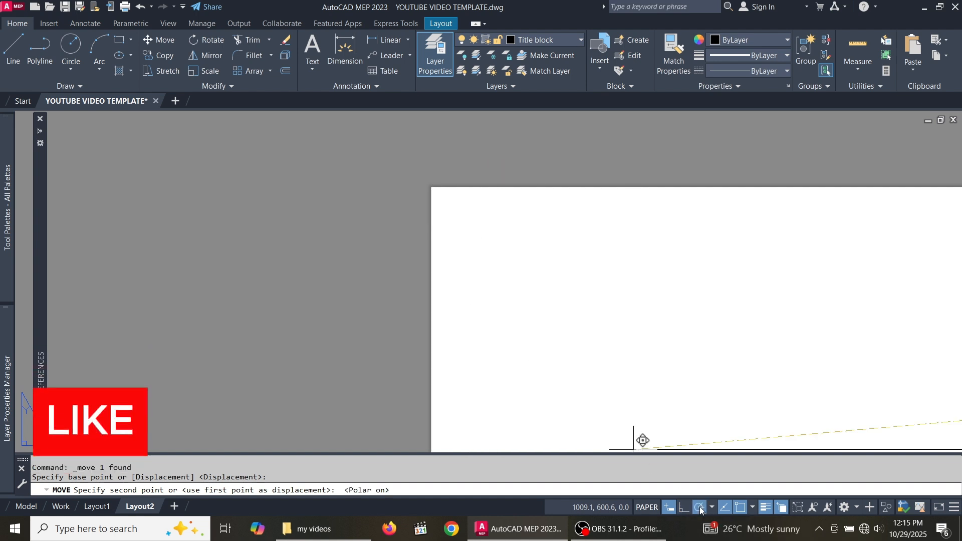
middle_drag(445, 167, 389, 237)
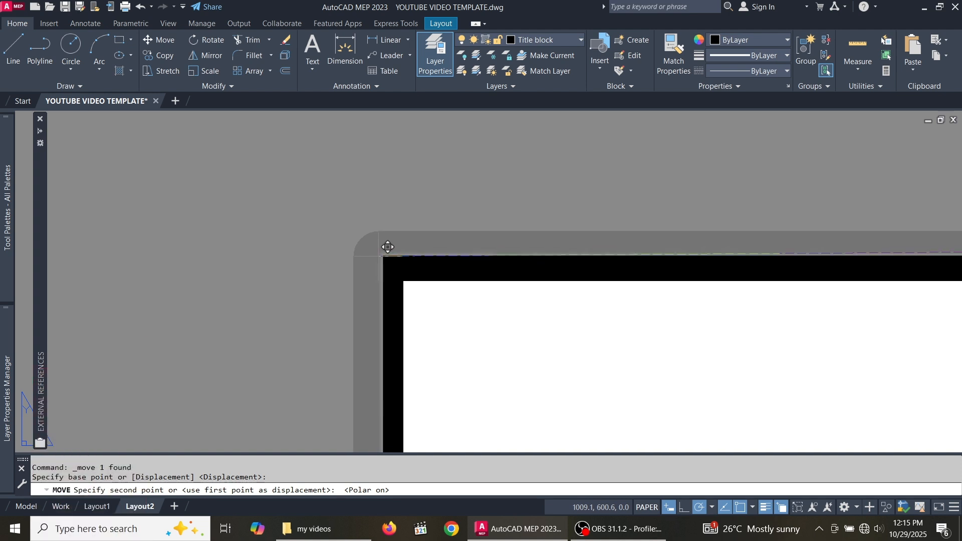
click(388, 247)
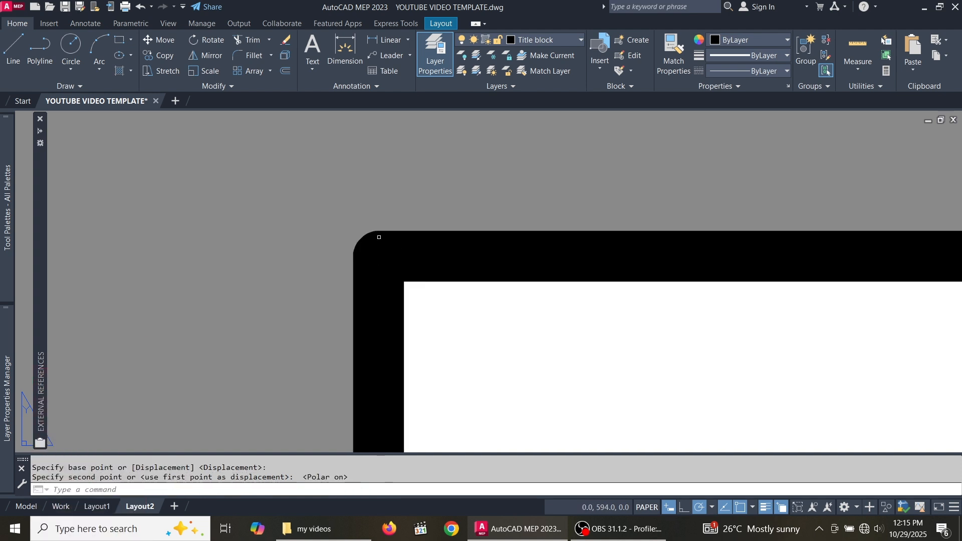
scroll(388, 247, down, 5)
scroll(487, 205, up, 5)
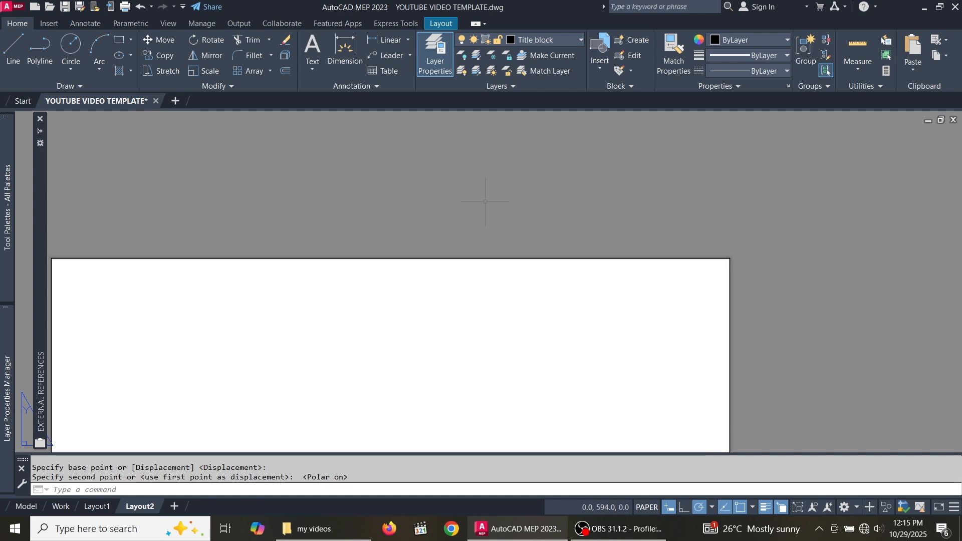
click(538, 285)
click(491, 243)
scroll(576, 221, down, 4)
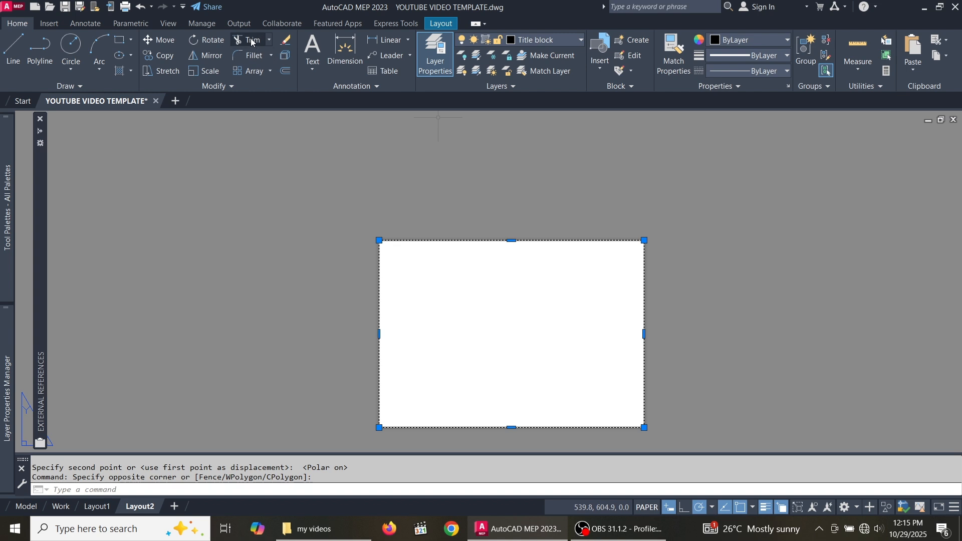
- Offset the sheet's border rectangle 5 units inward to form a double border
click(285, 73)
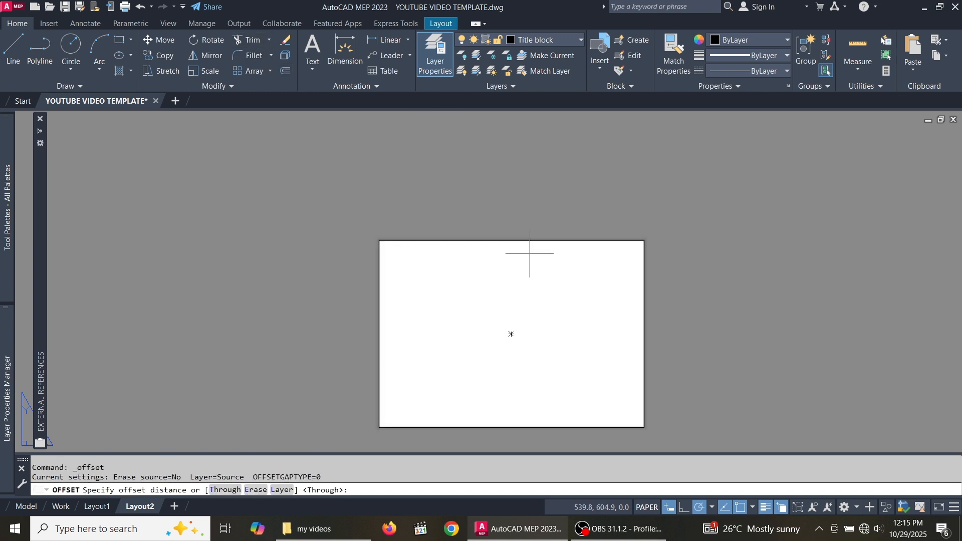
scroll(509, 253, up, 2)
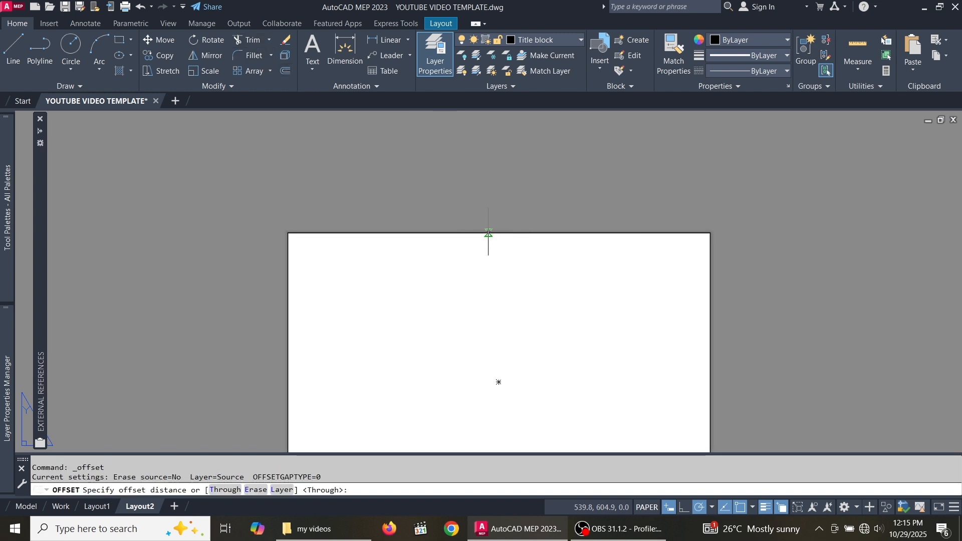
click(499, 232)
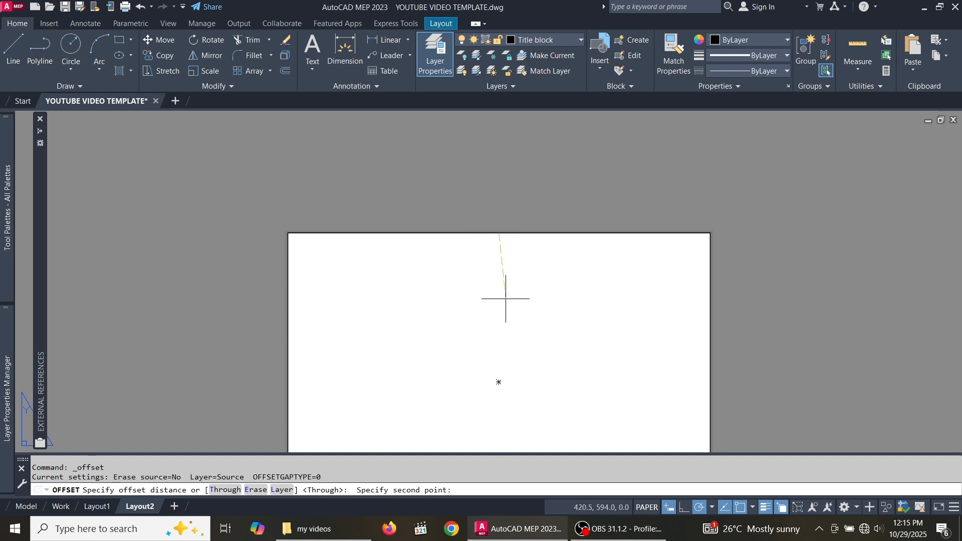
click(689, 510)
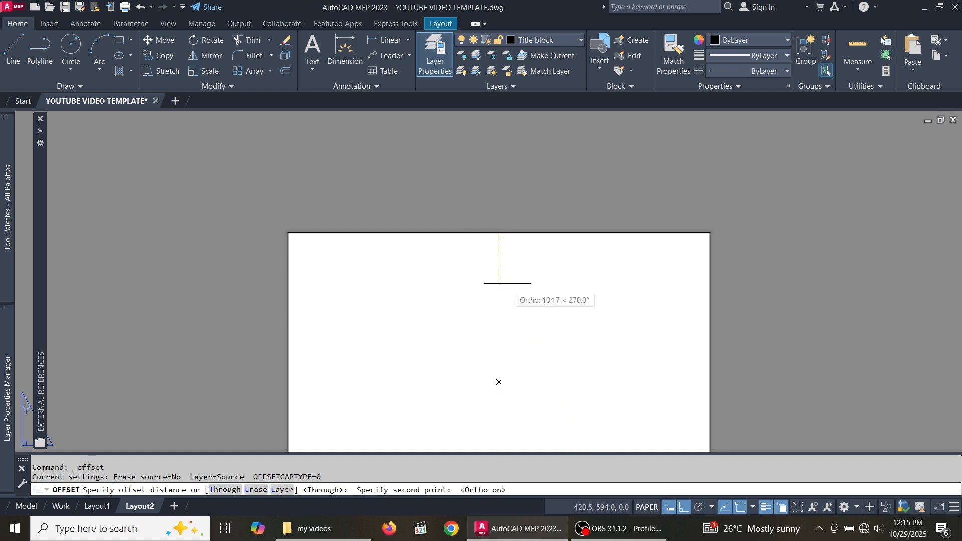
text(5)
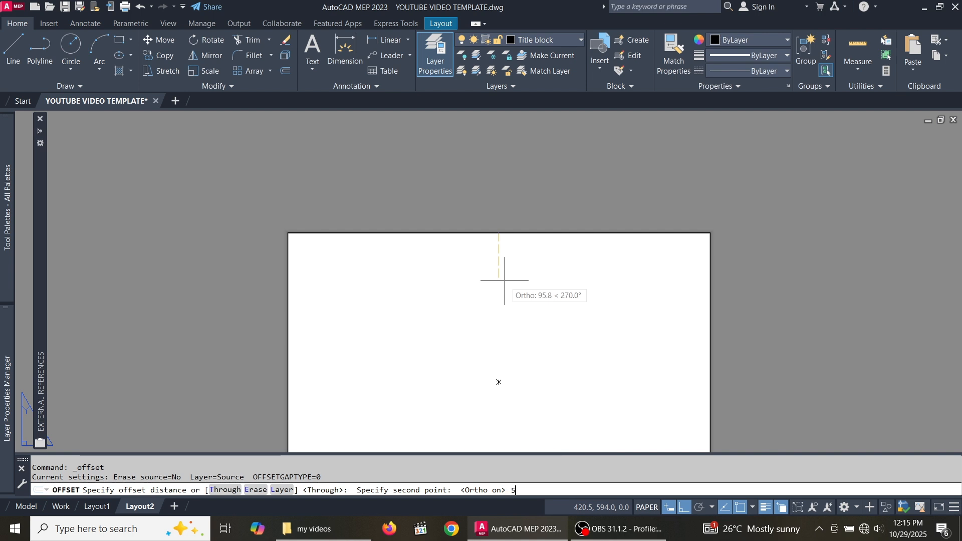
key(Return)
click(485, 305)
- Explode the inner border rectangle into separate lines
key(Escape)
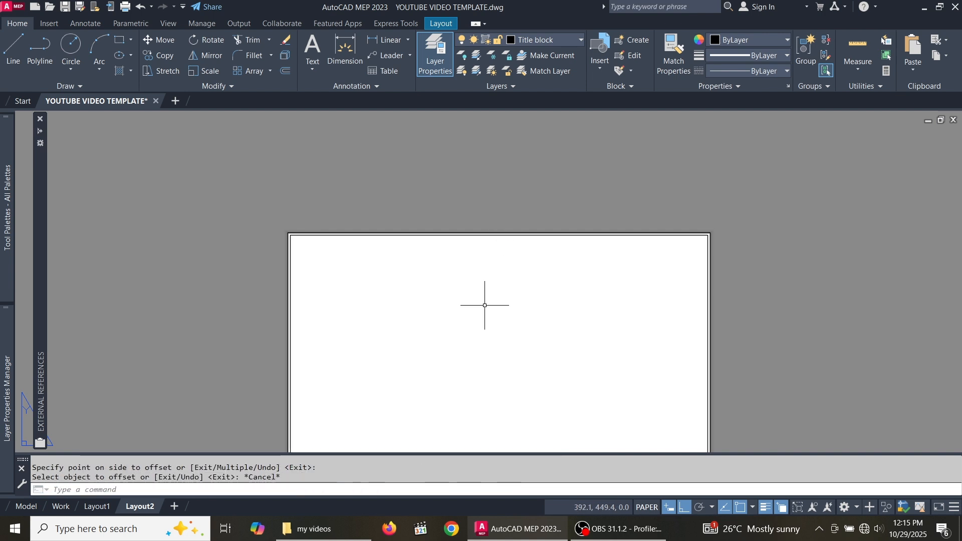
scroll(564, 234, up, 4)
click(564, 234)
click(531, 271)
scroll(530, 261, down, 2)
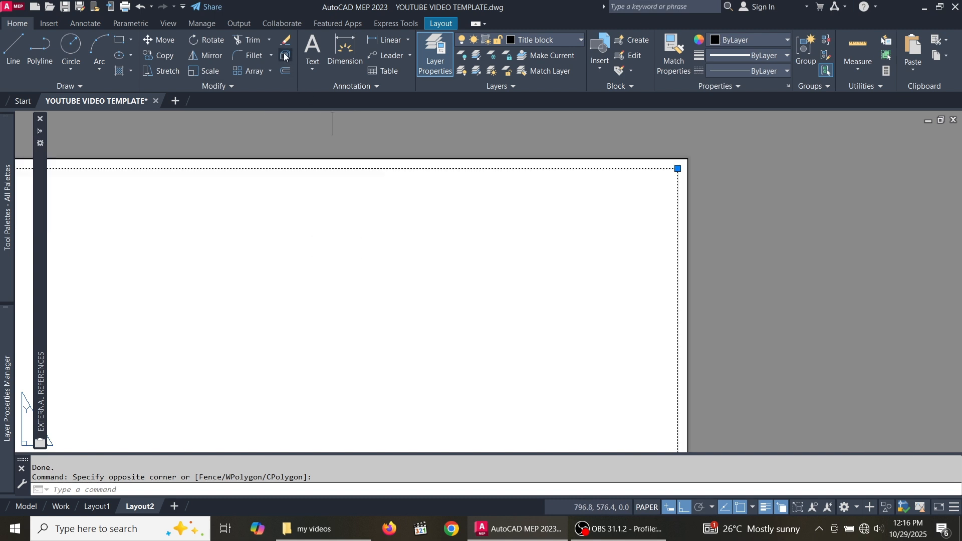
click(285, 56)
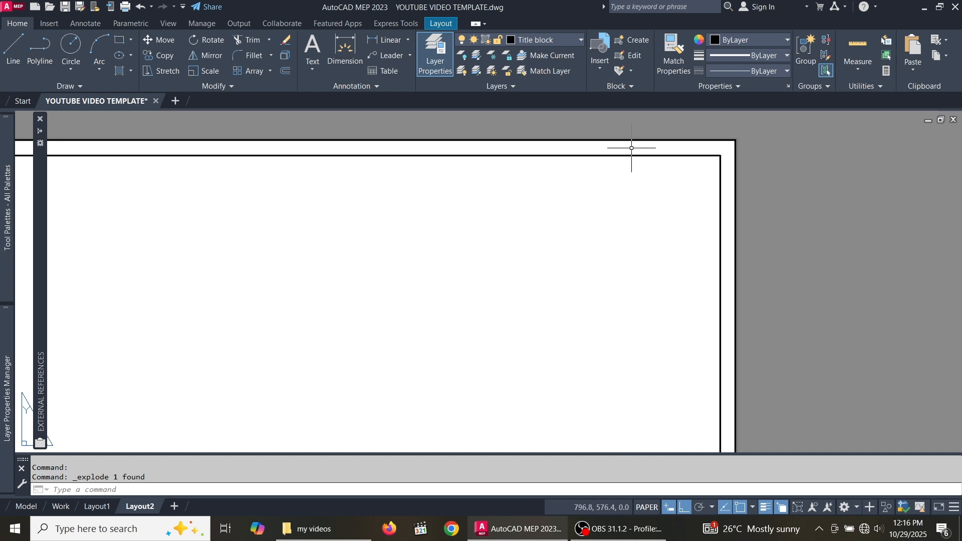
- Select the inner right border line near the sheet's top-right corner
scroll(634, 150, up, 2)
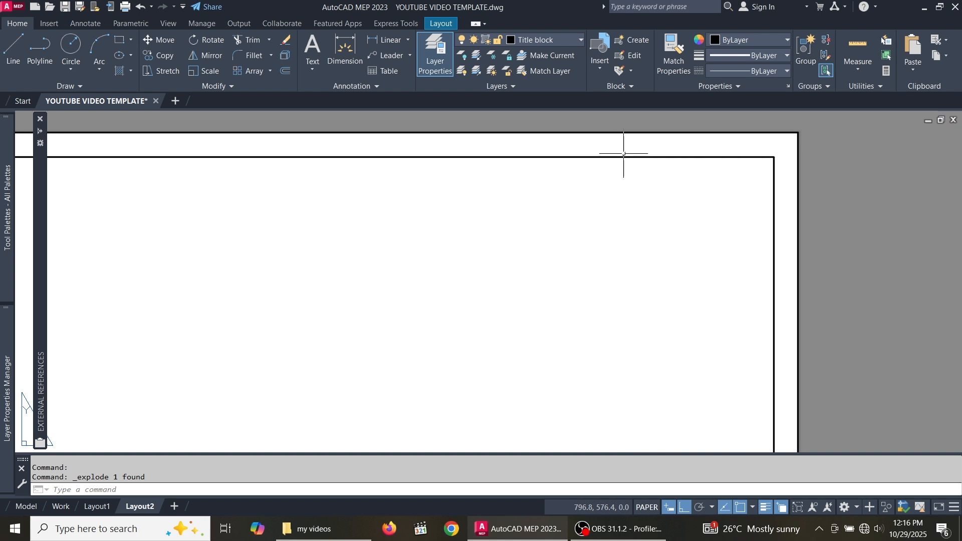
scroll(625, 151, down, 2)
scroll(633, 153, up, 2)
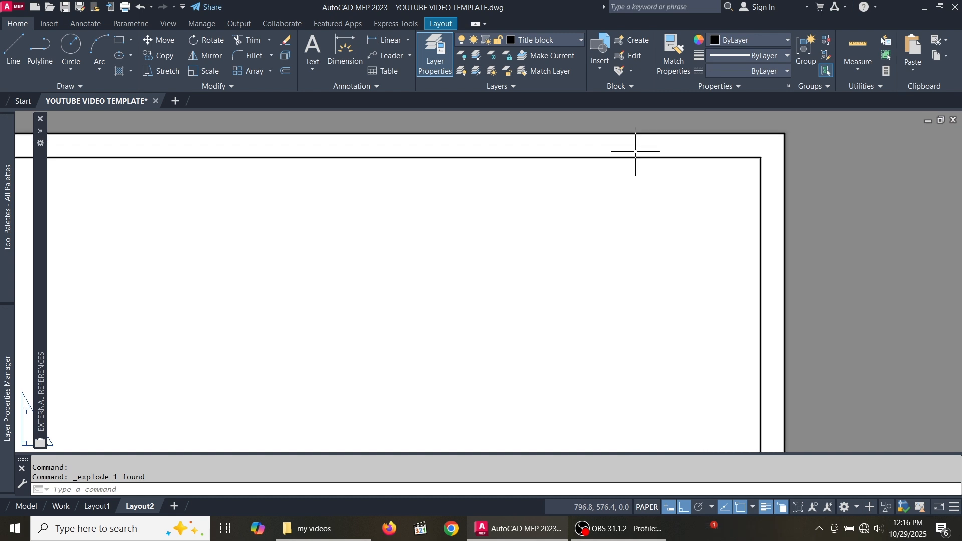
scroll(633, 150, down, 1)
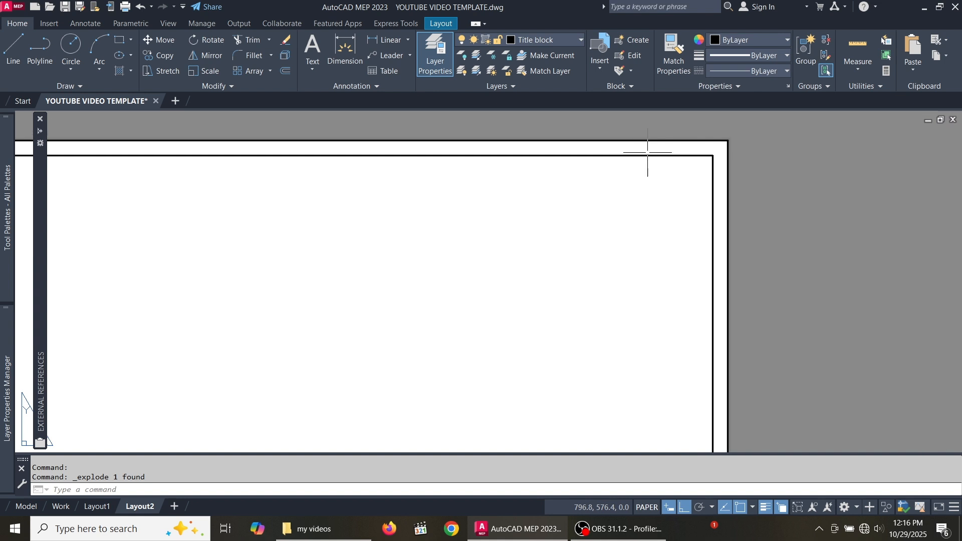
scroll(648, 152, down, 2)
middle_drag(680, 153, 681, 143)
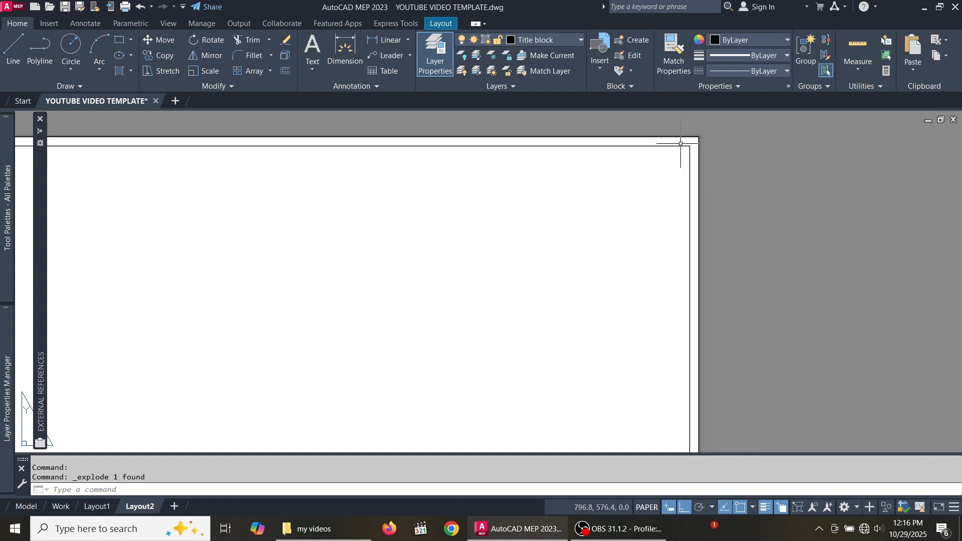
scroll(683, 181, up, 4)
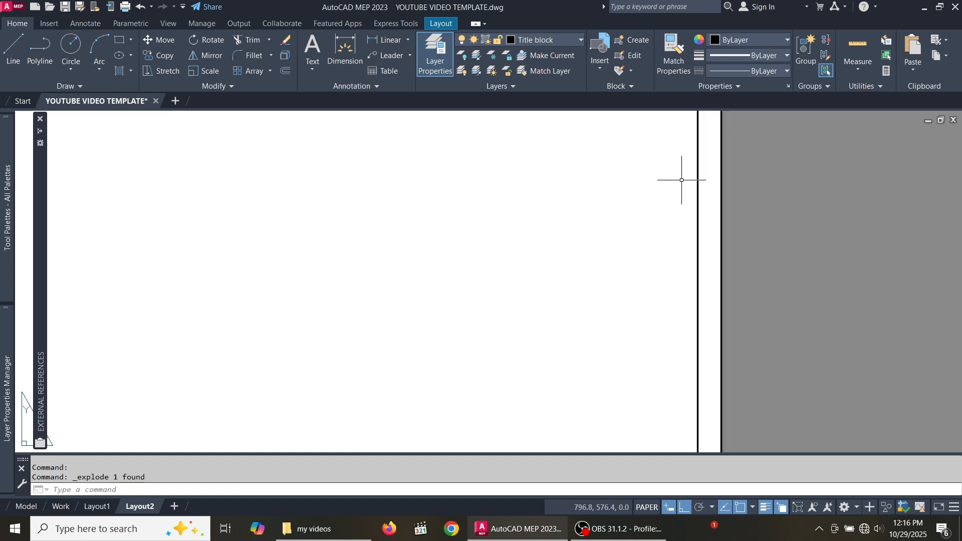
click(732, 218)
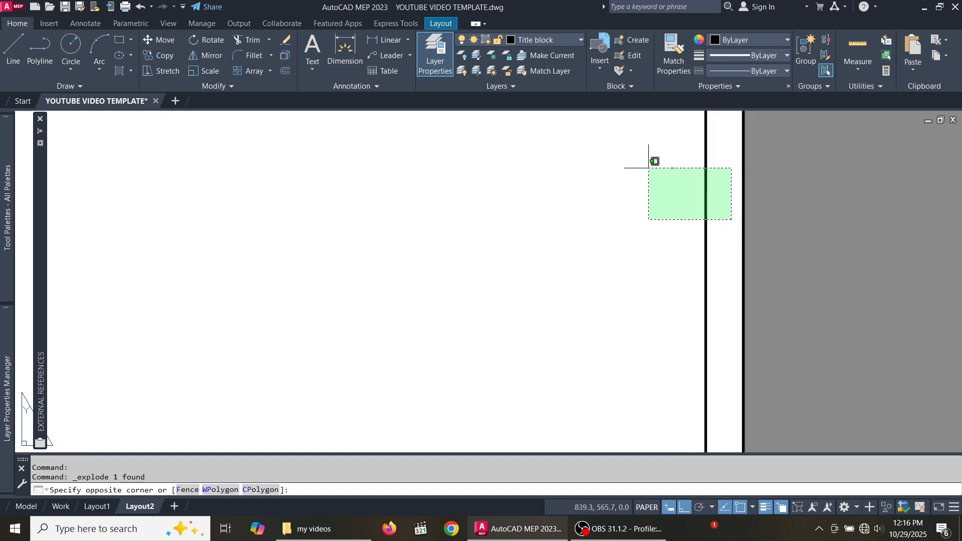
click(648, 168)
scroll(661, 189, down, 2)
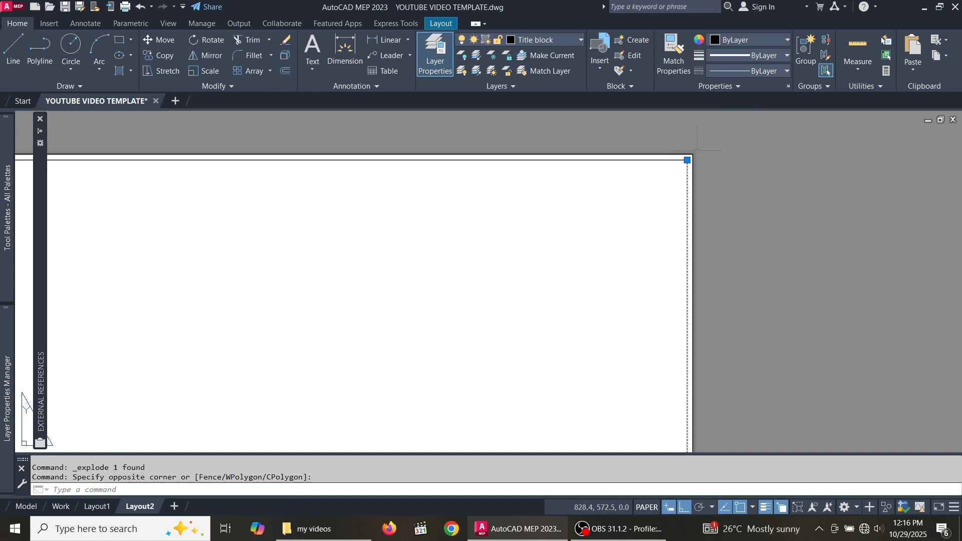
- Offset the right border line 50 units inward
scroll(697, 150, down, 1)
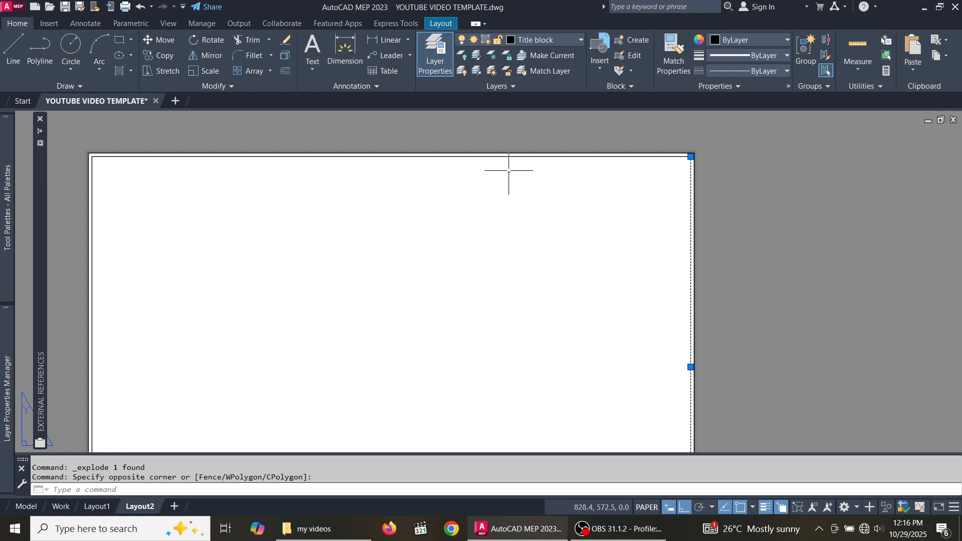
click(286, 71)
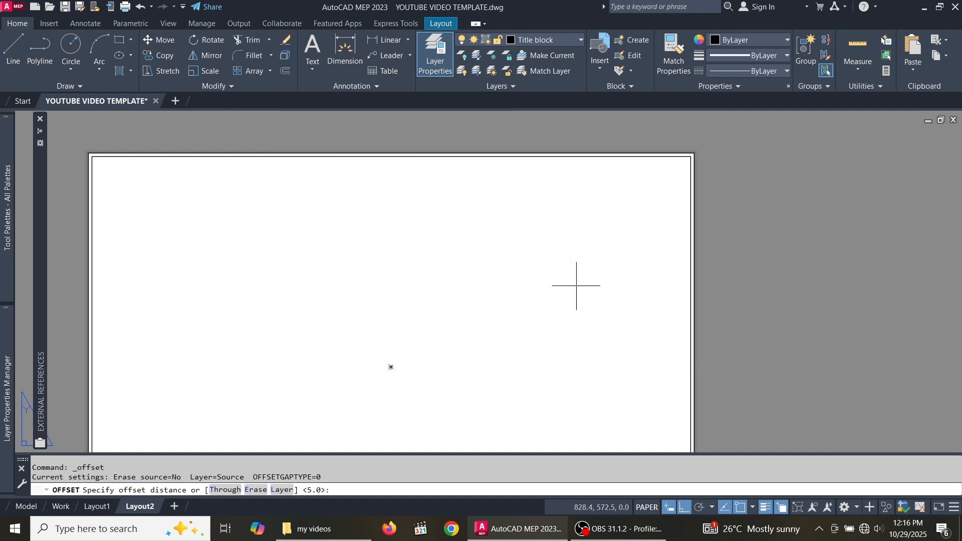
scroll(652, 250, up, 2)
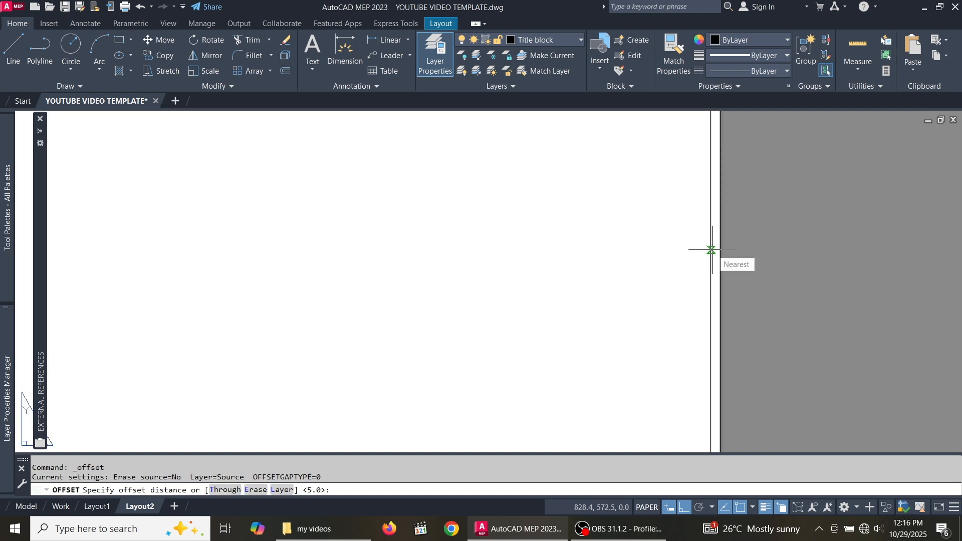
click(710, 250)
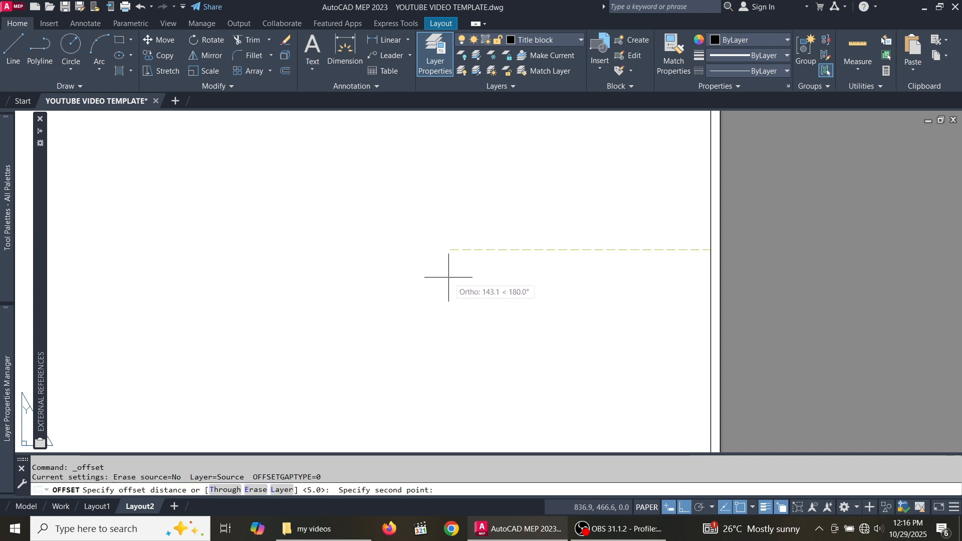
text(50)
key(Return)
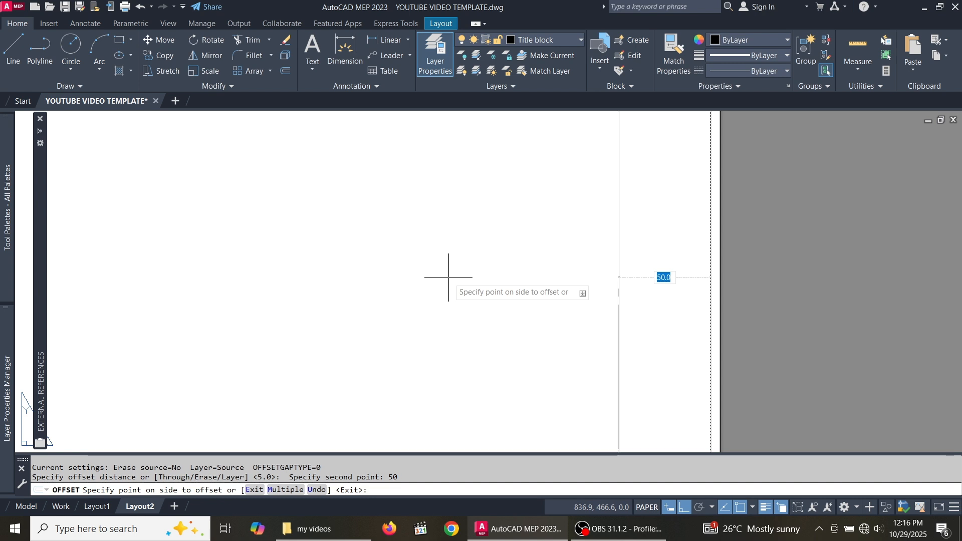
click(452, 273)
scroll(563, 202, down, 3)
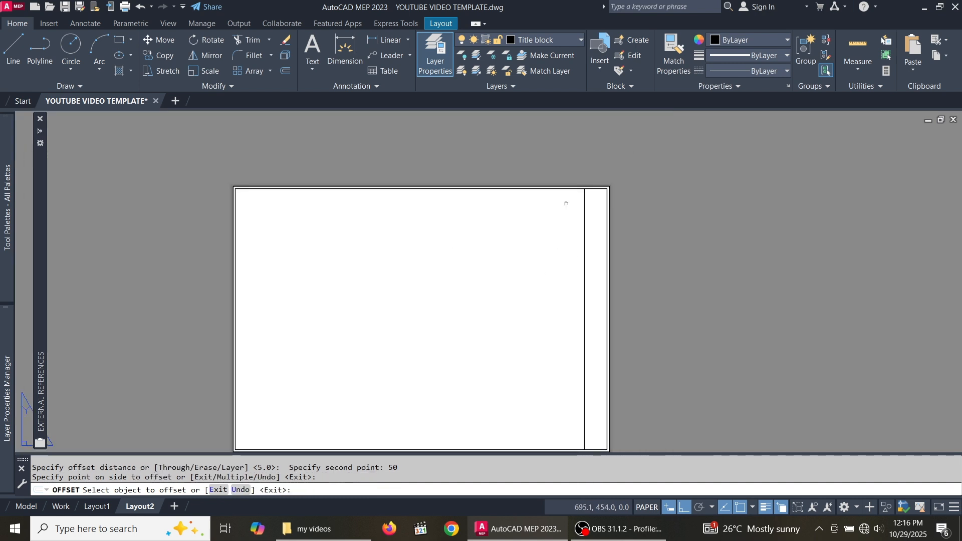
scroll(613, 247, up, 4)
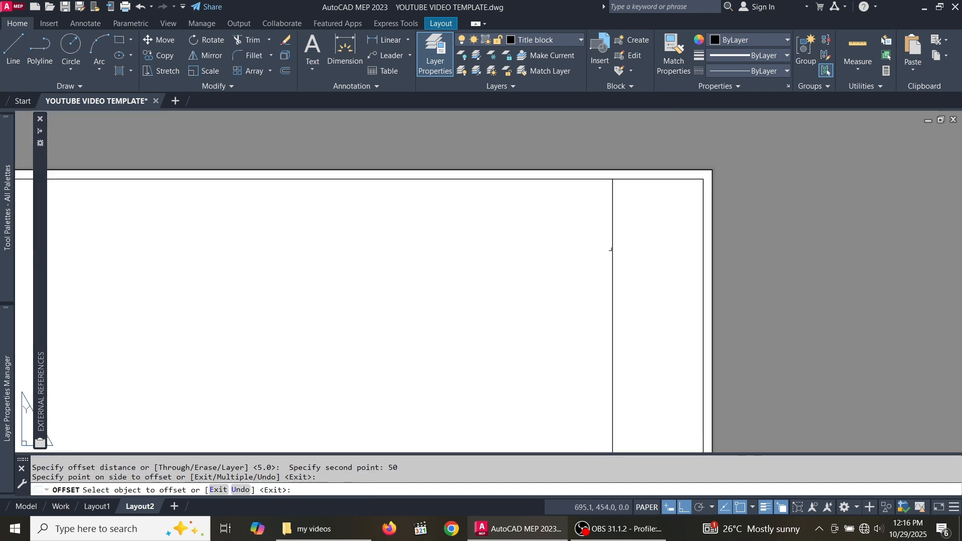
- Offset that new vertical line 5 units to the left
click(605, 200)
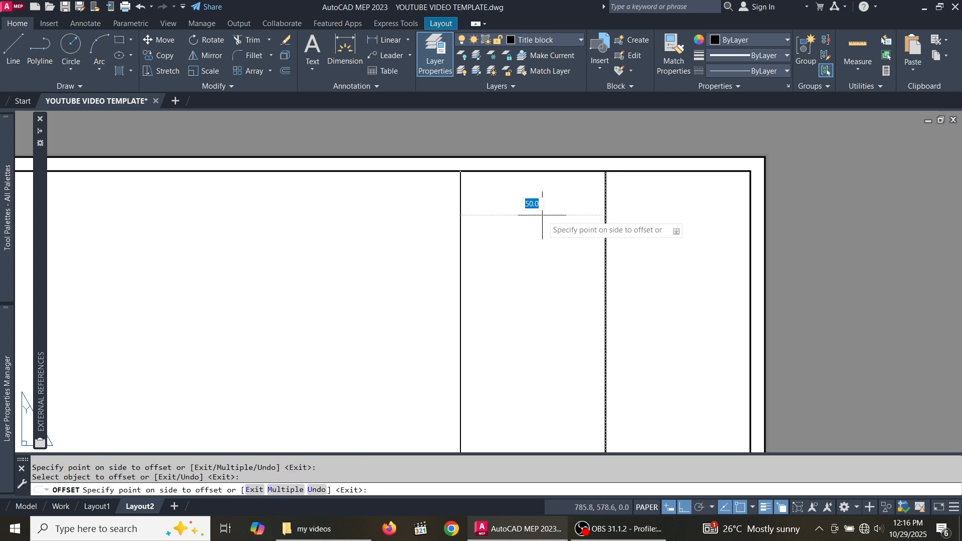
text(5)
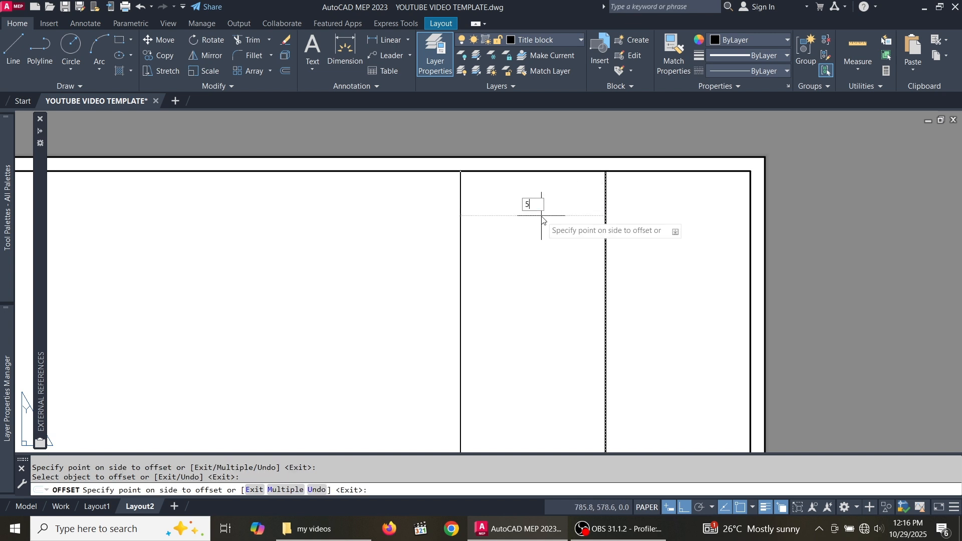
key(Return)
key(Escape)
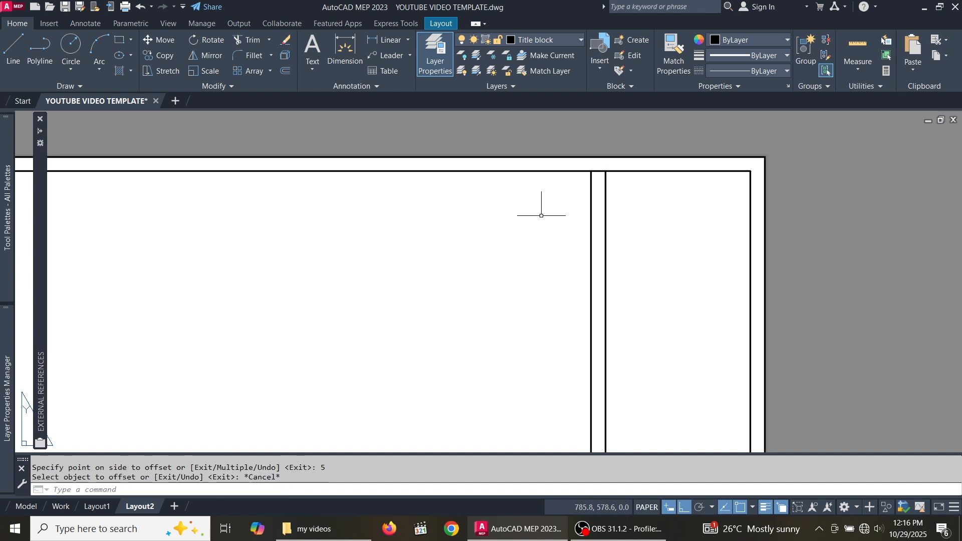
click(694, 318)
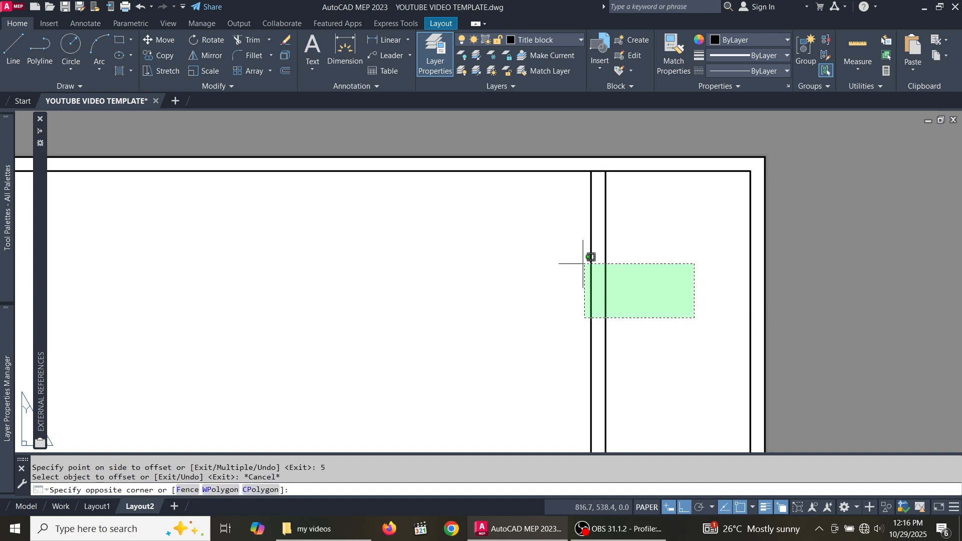
- Trim the top and bottom border segments between the two close vertical lines
click(505, 240)
scroll(619, 165, up, 8)
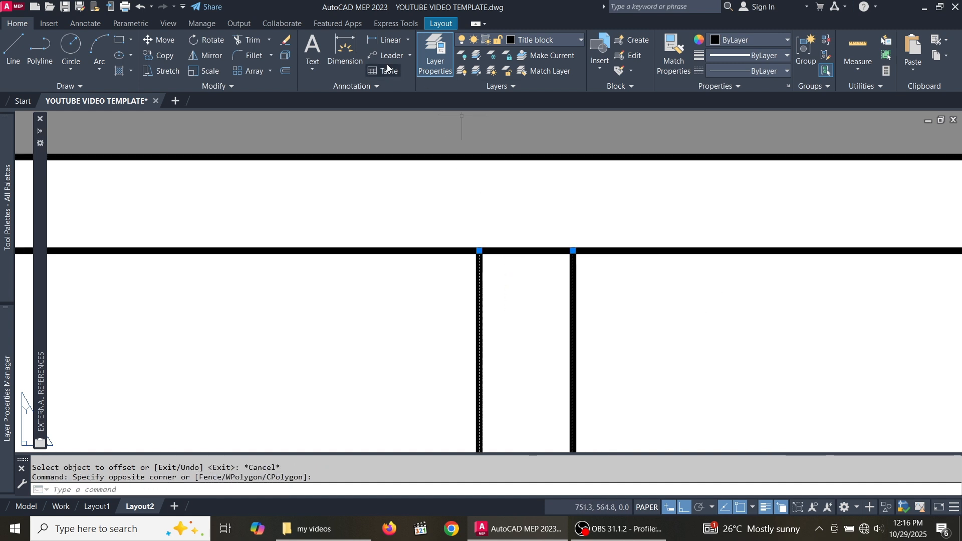
click(250, 40)
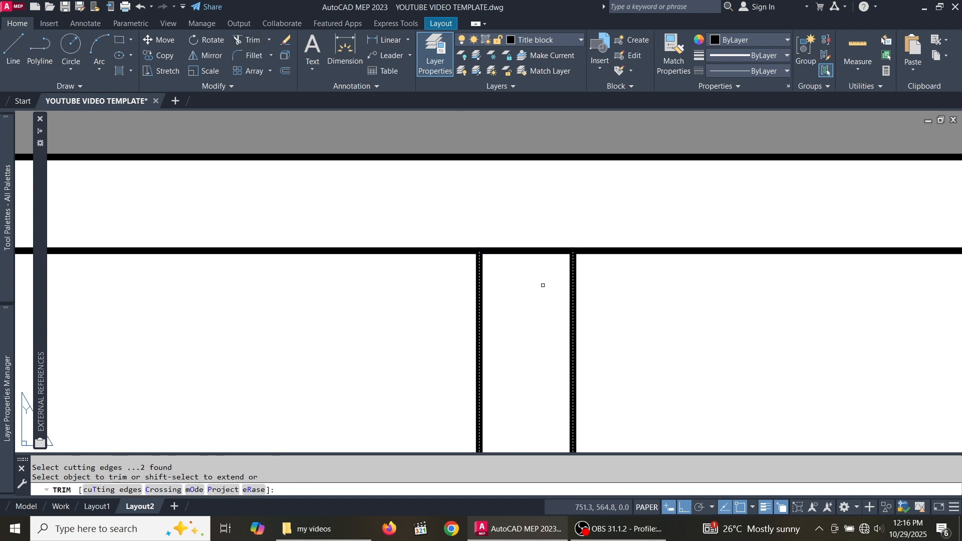
click(529, 251)
scroll(568, 299, down, 5)
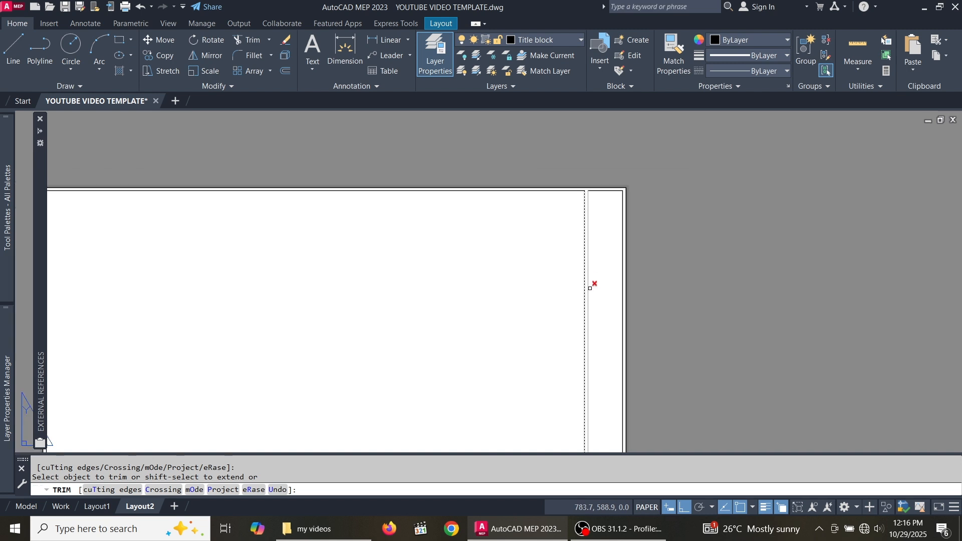
scroll(568, 298, down, 2)
scroll(576, 365, up, 7)
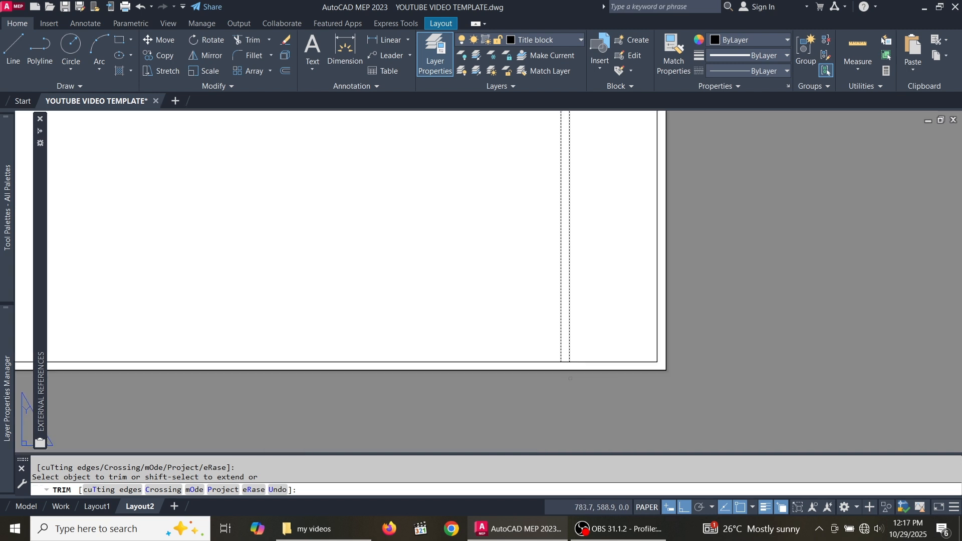
scroll(553, 343, up, 3)
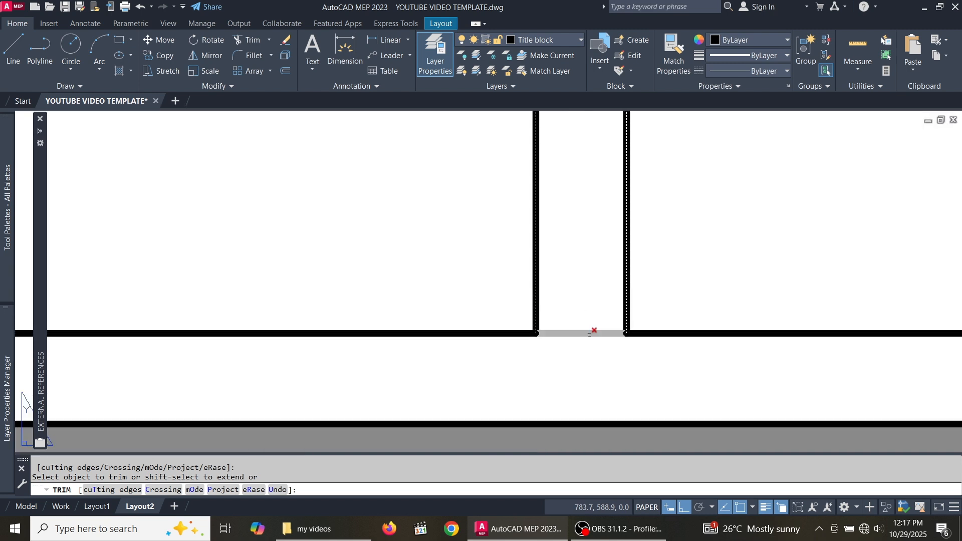
click(590, 333)
scroll(567, 361, down, 3)
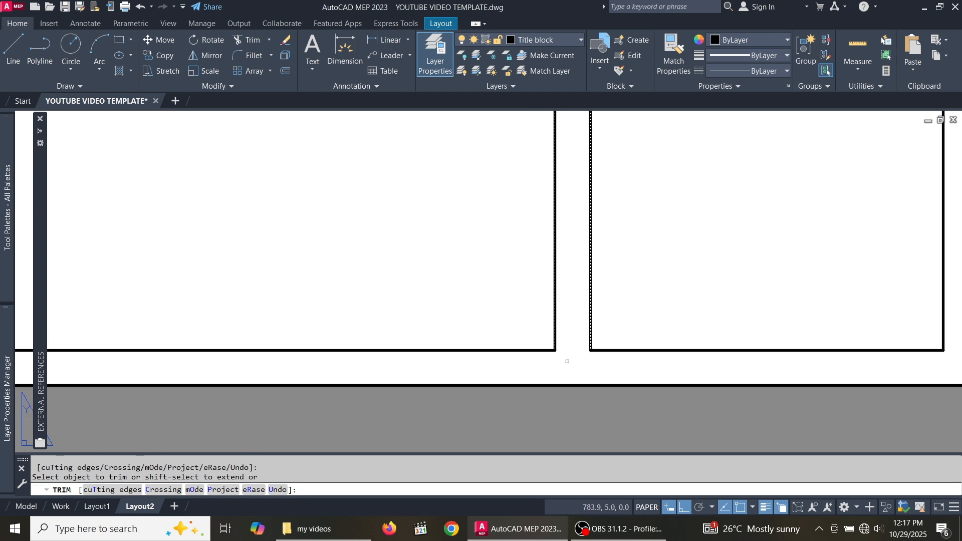
key(Escape)
- Select the right title-block strip's top line
scroll(567, 361, down, 4)
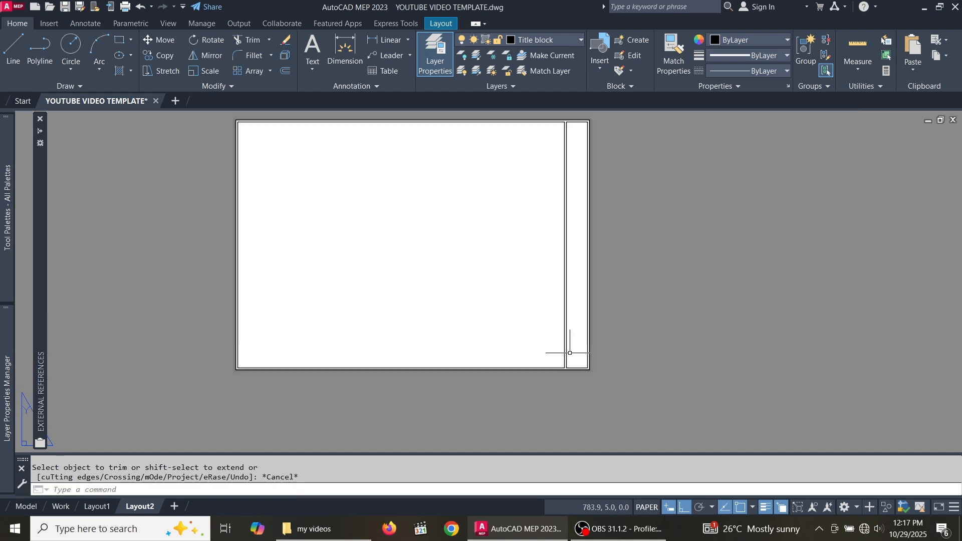
scroll(577, 134, up, 5)
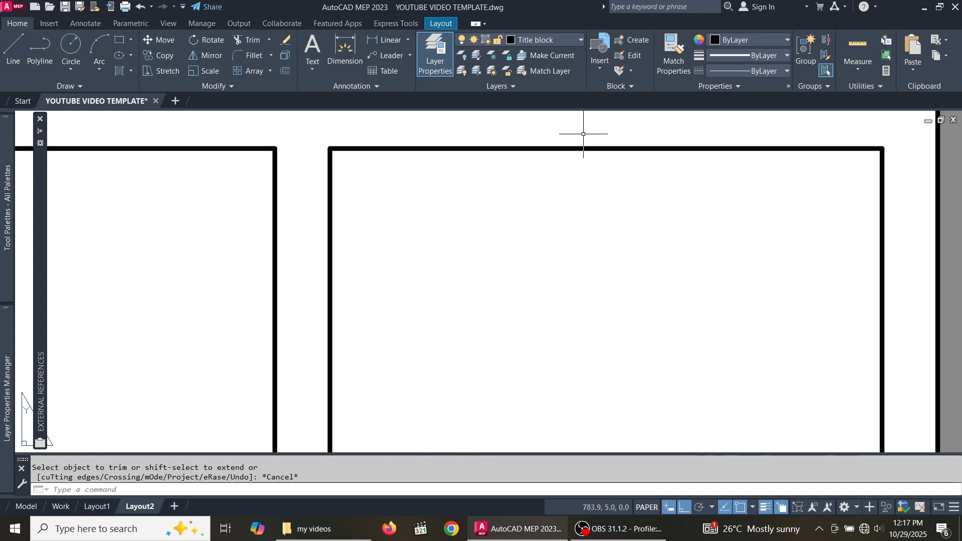
click(614, 137)
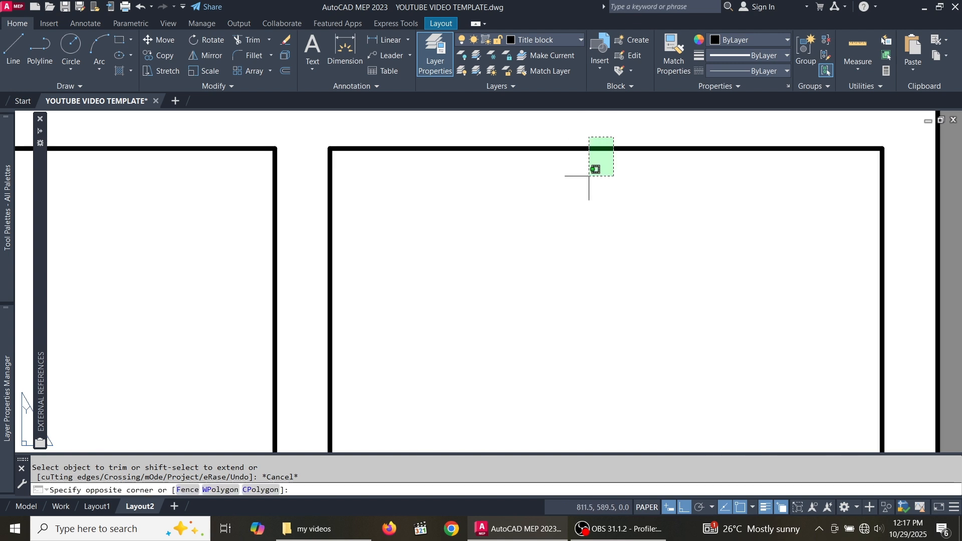
click(589, 176)
scroll(591, 180, down, 2)
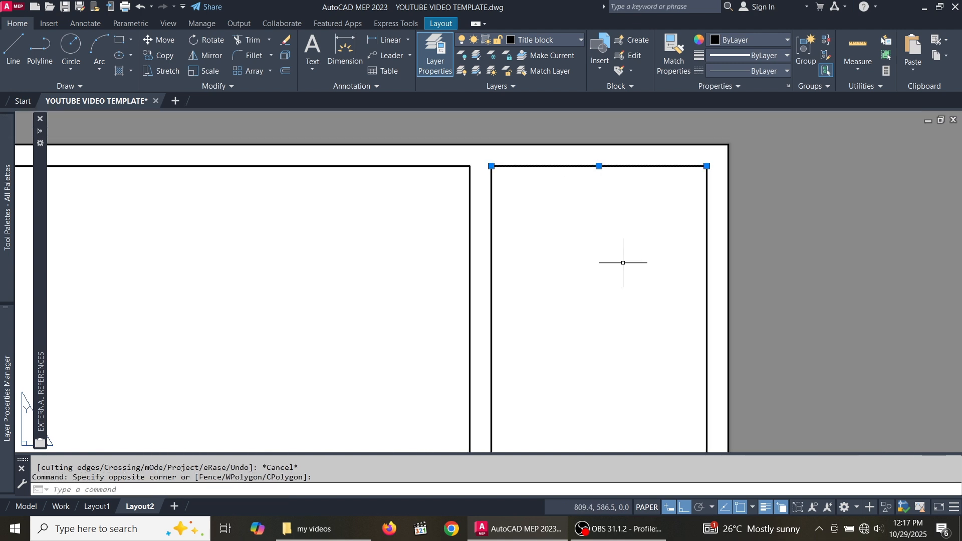
- Offset the right strip's top edge 150 units downward to create a horizontal divider
click(286, 70)
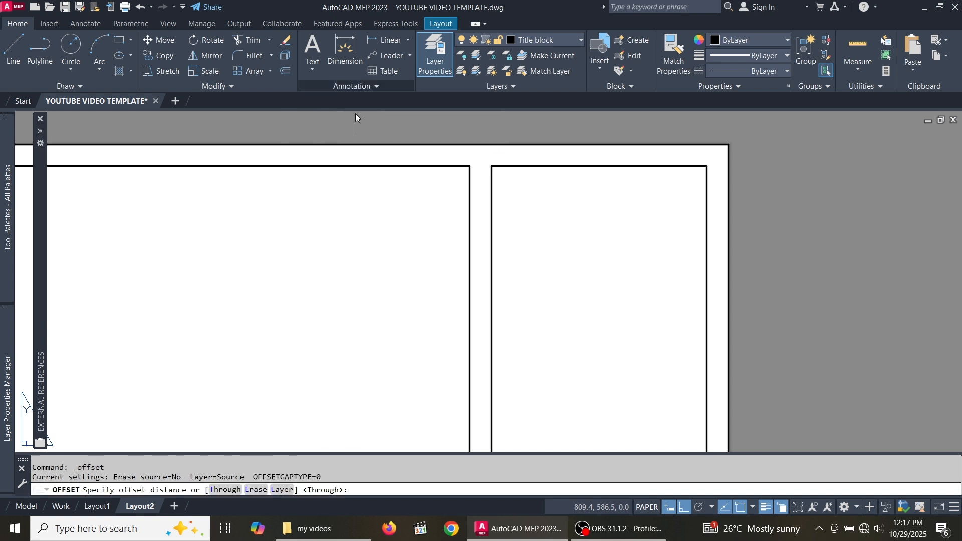
click(602, 166)
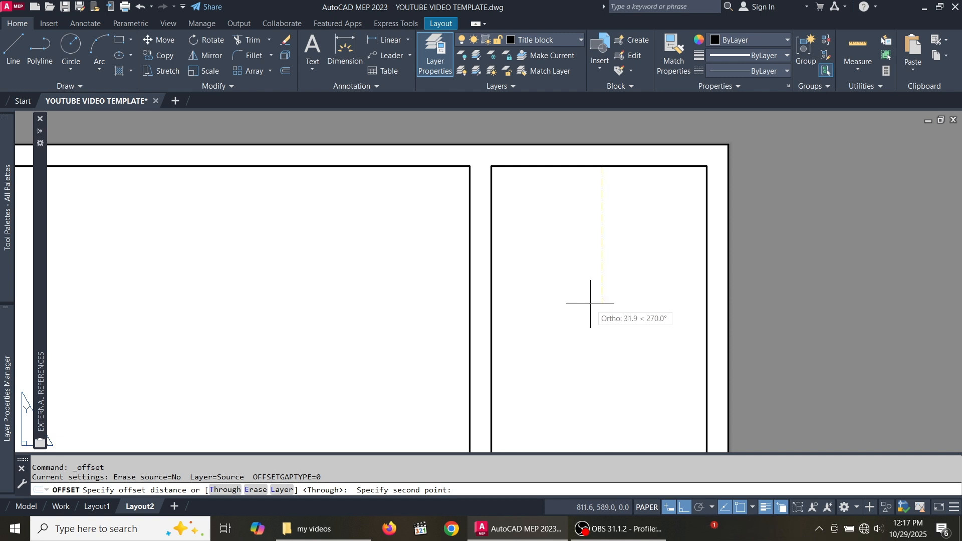
text(150)
key(Return)
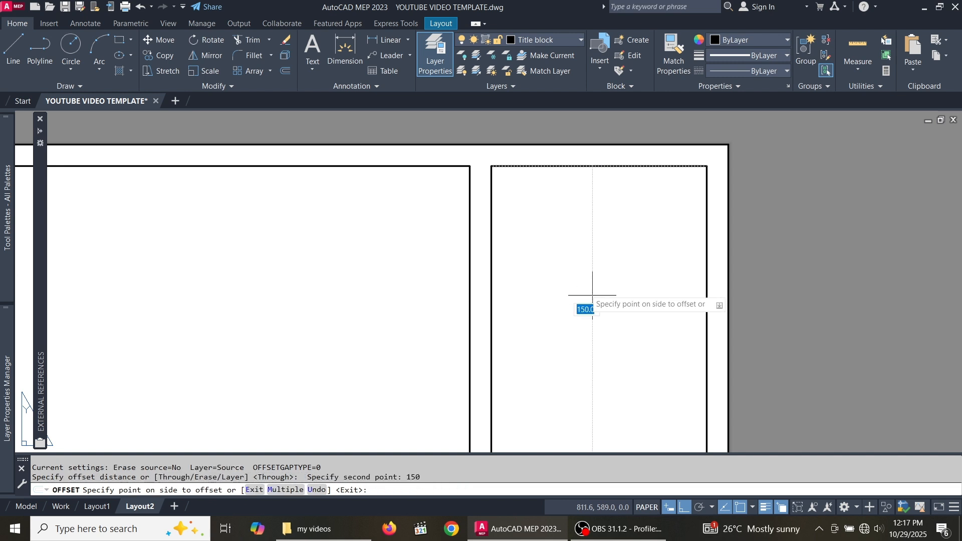
scroll(576, 293, down, 7)
scroll(576, 326, up, 1)
click(576, 371)
scroll(574, 360, up, 3)
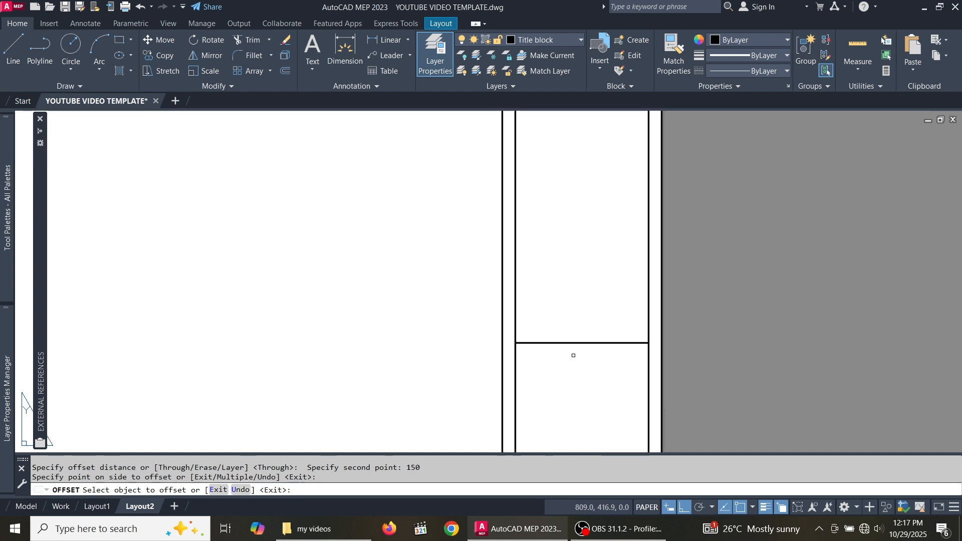
scroll(586, 351, down, 3)
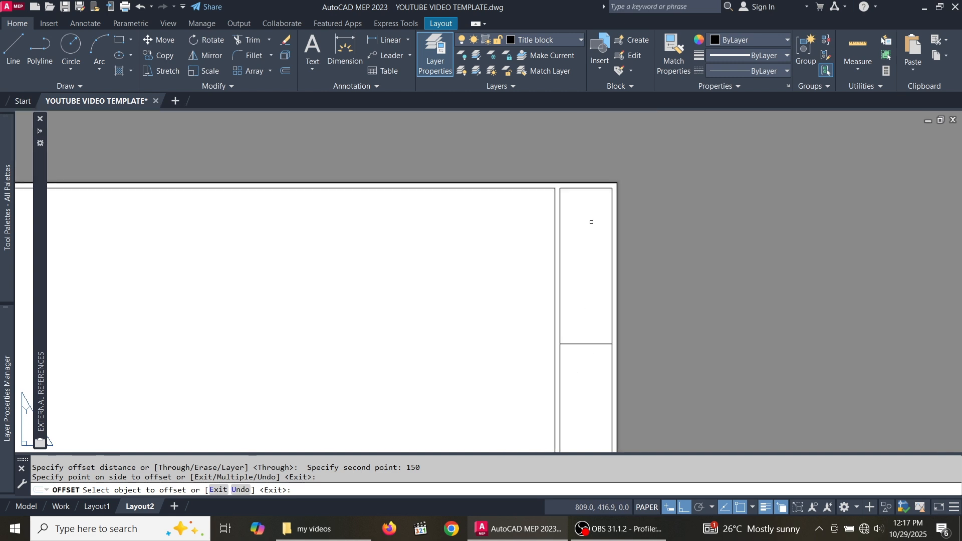
- Zoom in and out around the title-block strip to inspect the 150-unit divider line
scroll(596, 224, up, 2)
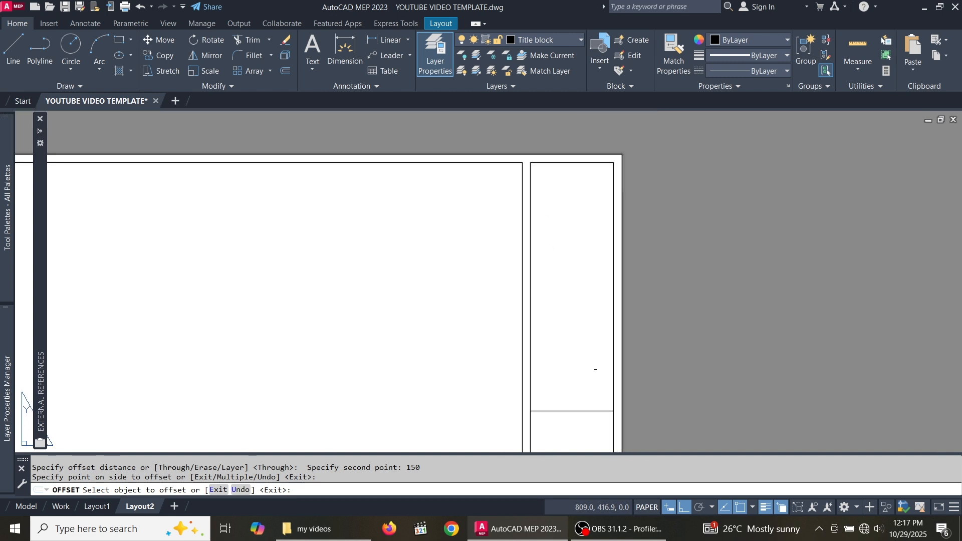
scroll(595, 192, down, 2)
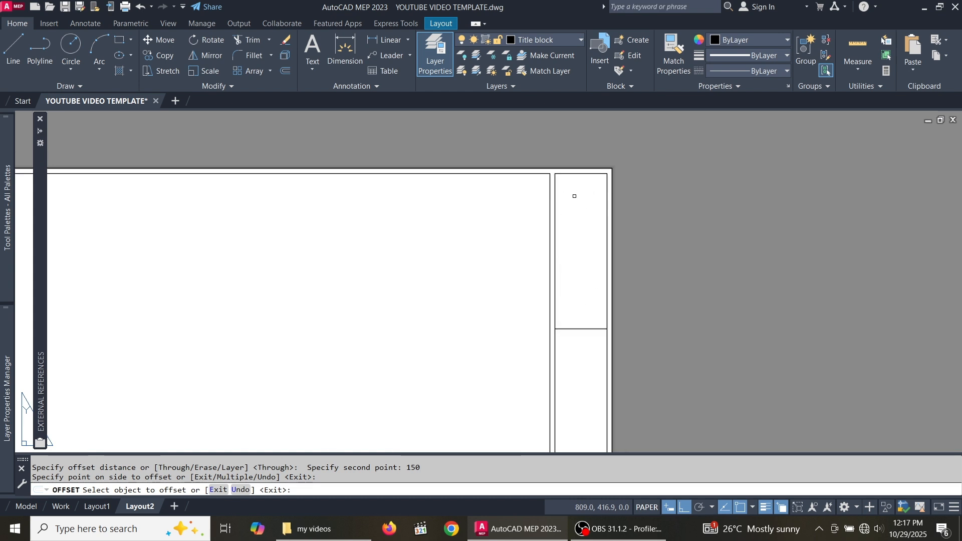
scroll(577, 312, up, 2)
scroll(587, 206, down, 2)
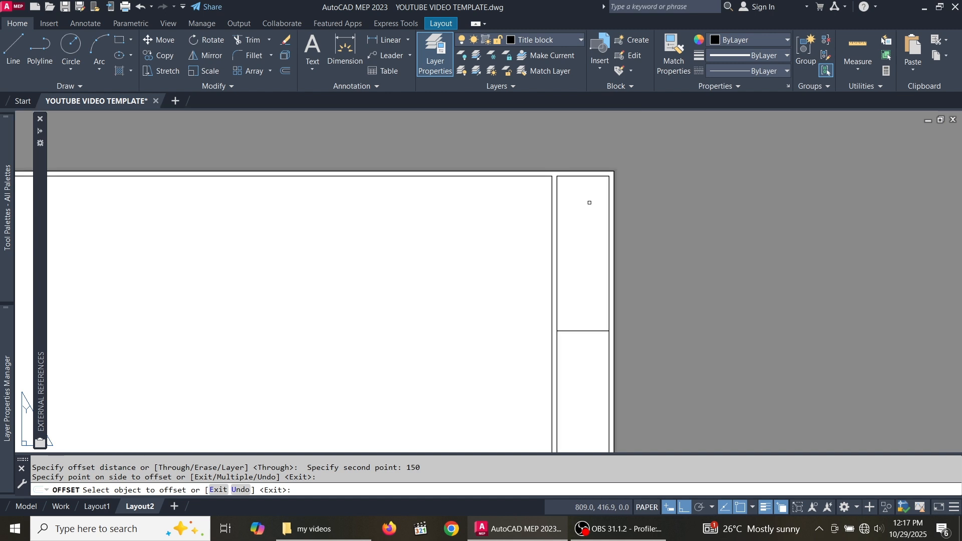
scroll(593, 183, up, 2)
scroll(549, 302, down, 2)
scroll(591, 324, up, 2)
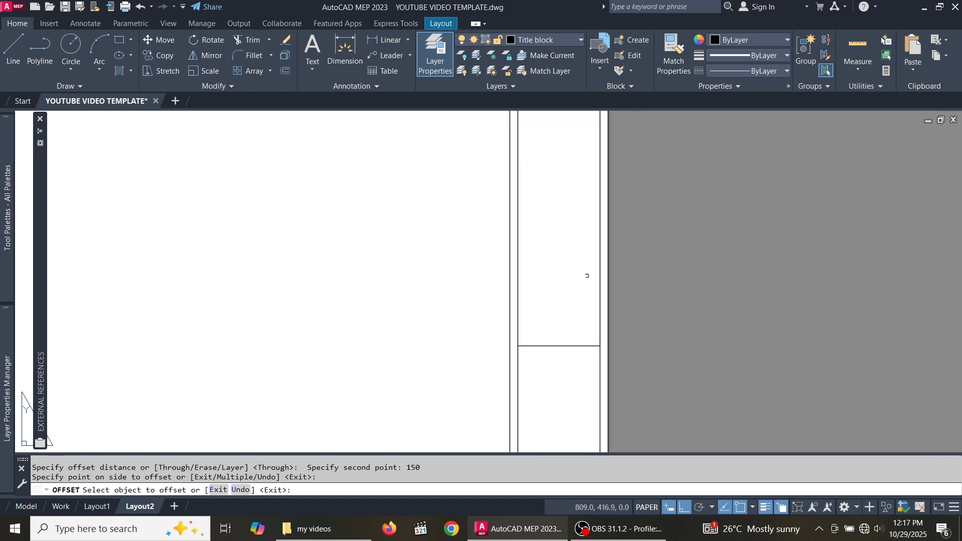
scroll(593, 252, down, 2)
scroll(585, 313, up, 2)
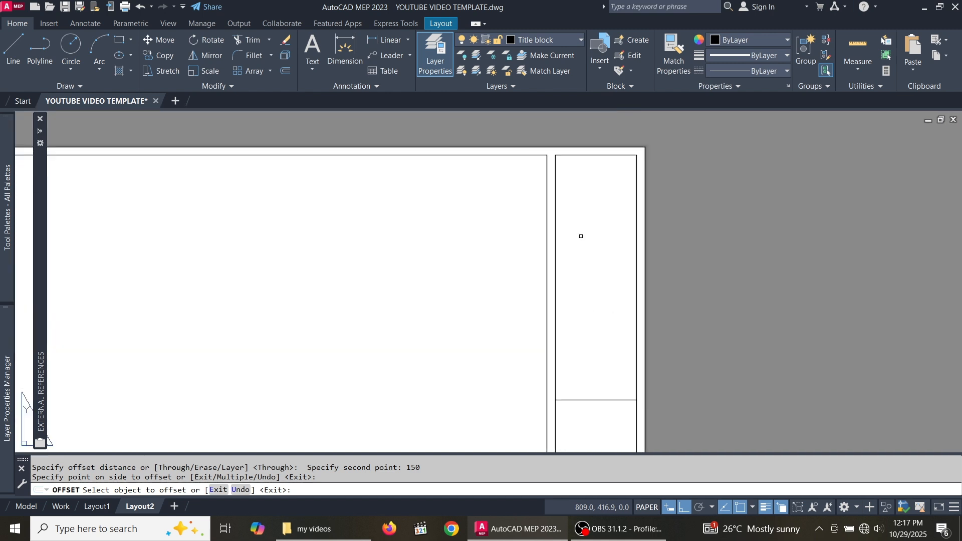
scroll(580, 316, down, 2)
scroll(591, 298, up, 2)
scroll(600, 225, down, 1)
scroll(599, 257, up, 1)
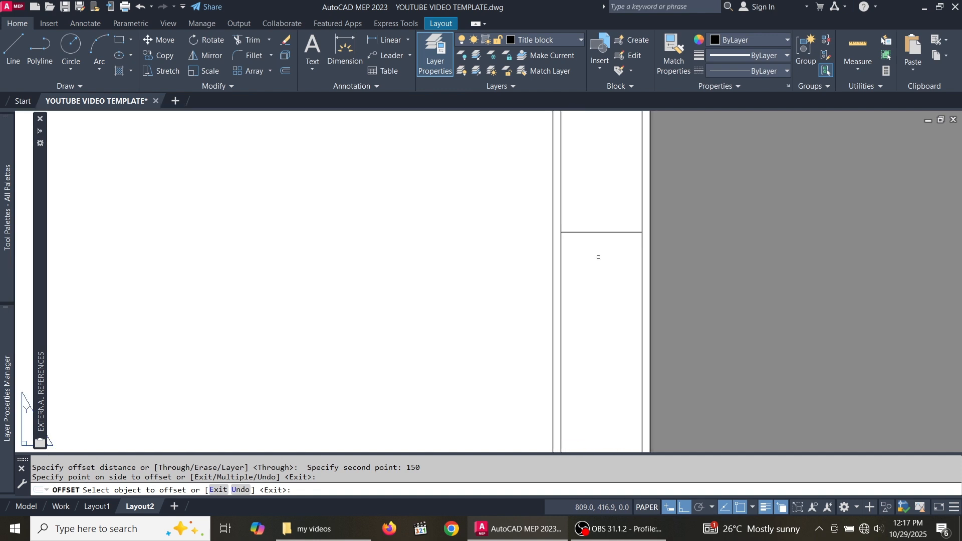
scroll(602, 255, down, 2)
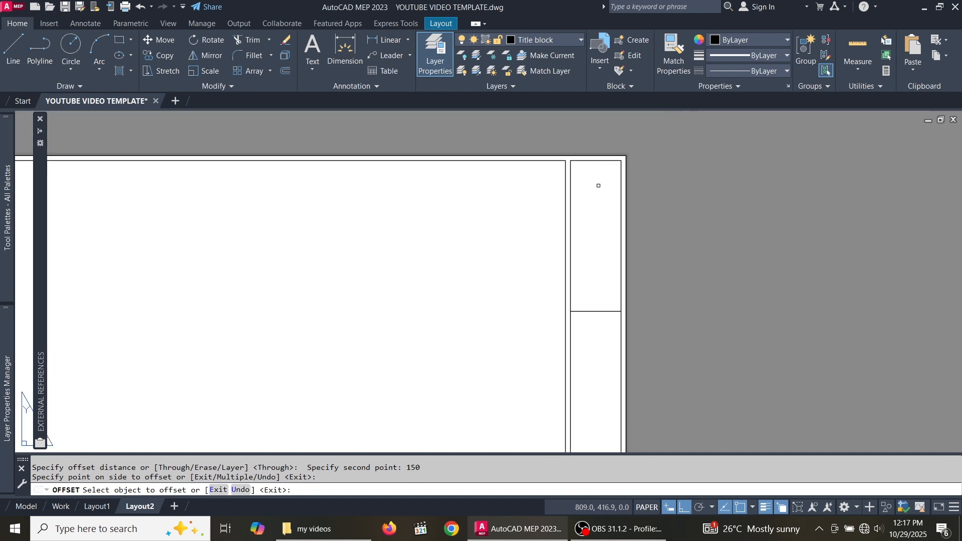
scroll(598, 186, down, 1)
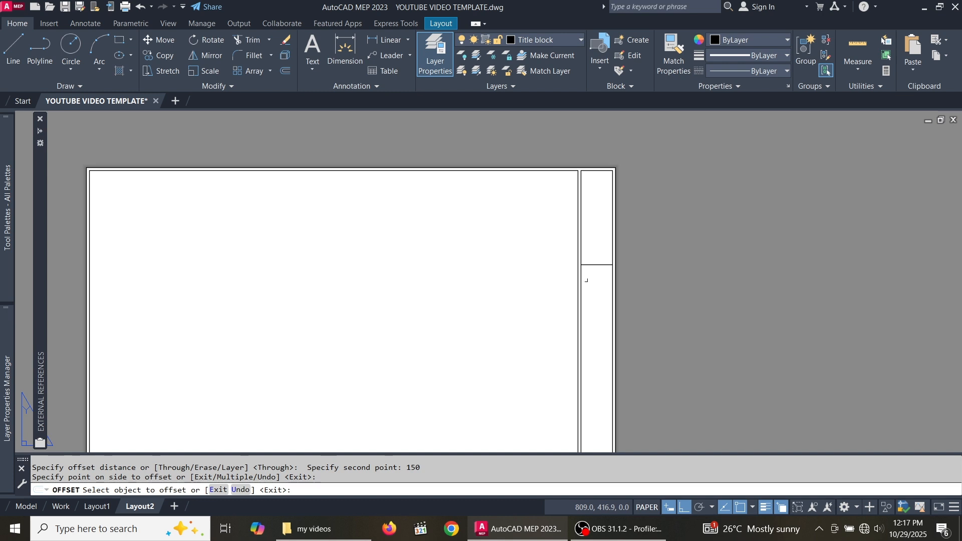
scroll(588, 277, up, 2)
scroll(599, 256, down, 2)
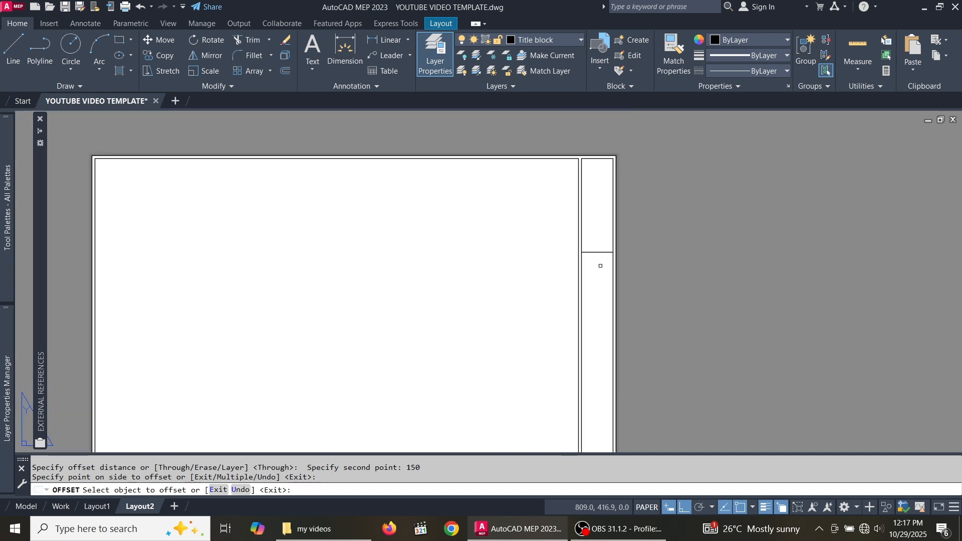
- Offset the divider twice by 5 to add two closely spaced lines beneath it
scroll(590, 254, up, 3)
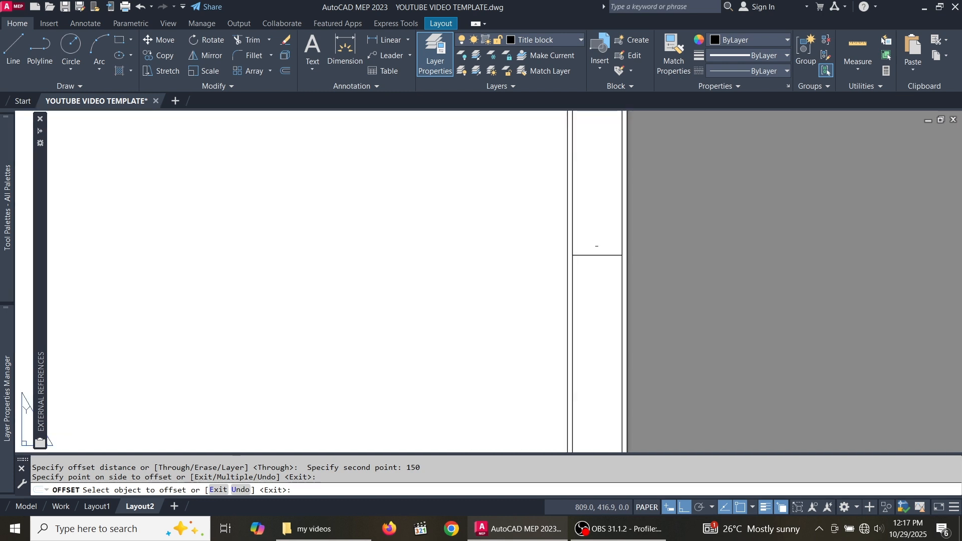
scroll(613, 263, down, 1)
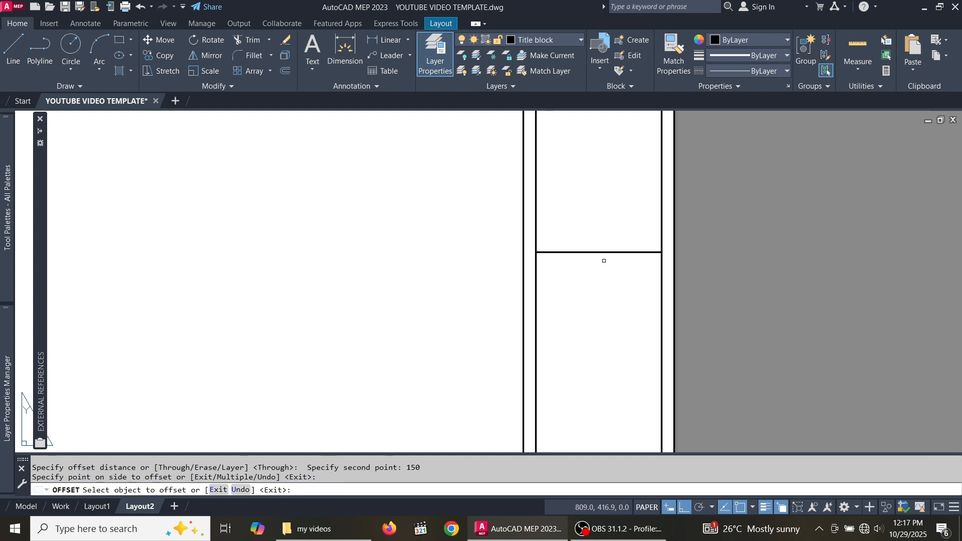
scroll(604, 260, up, 3)
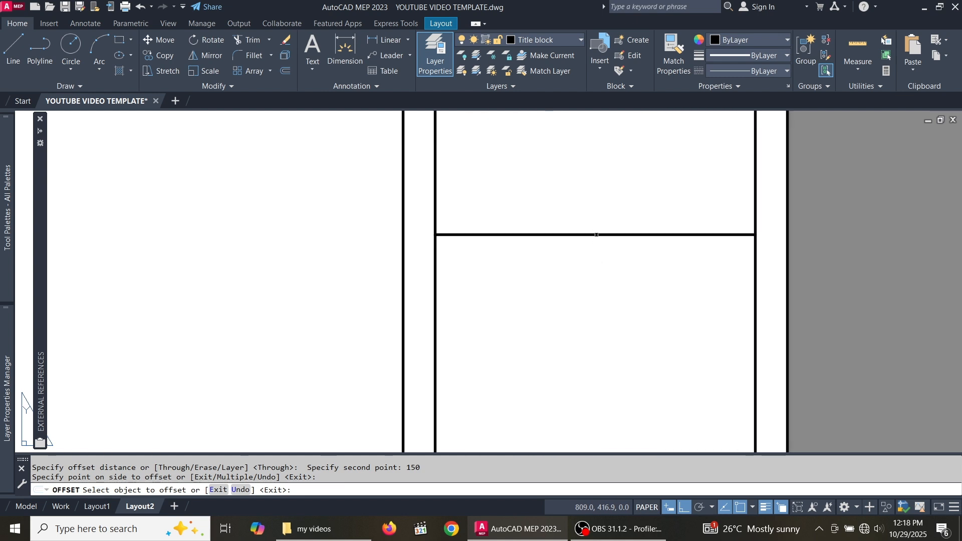
click(596, 235)
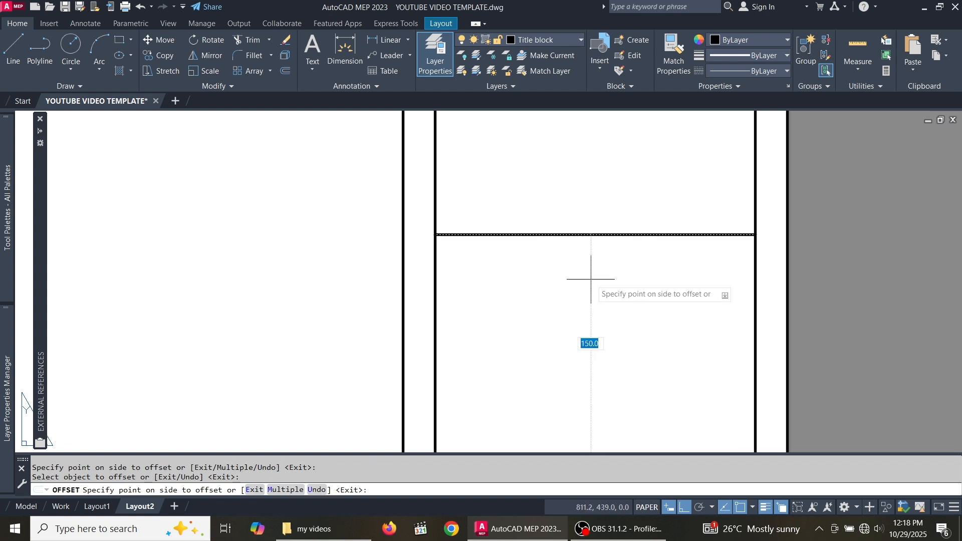
text(5)
key(Return)
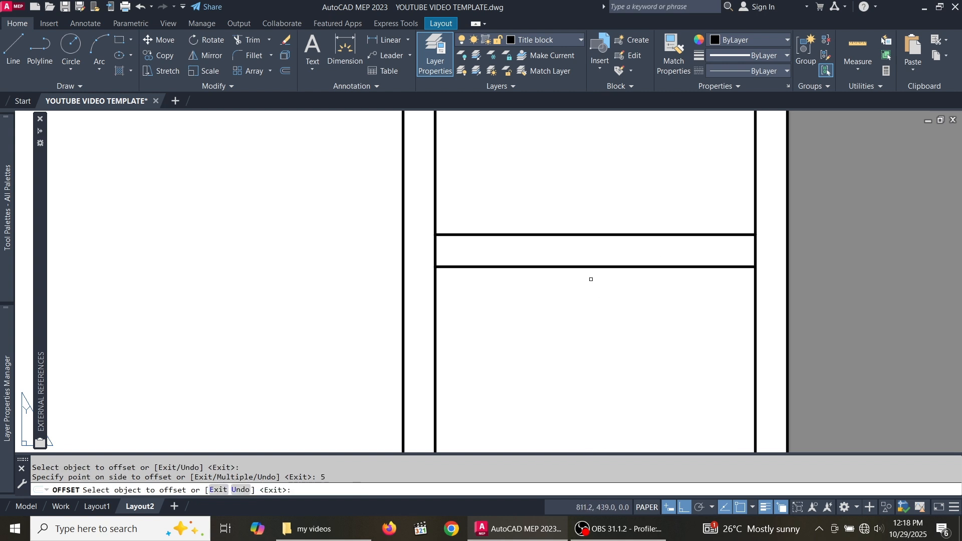
click(600, 267)
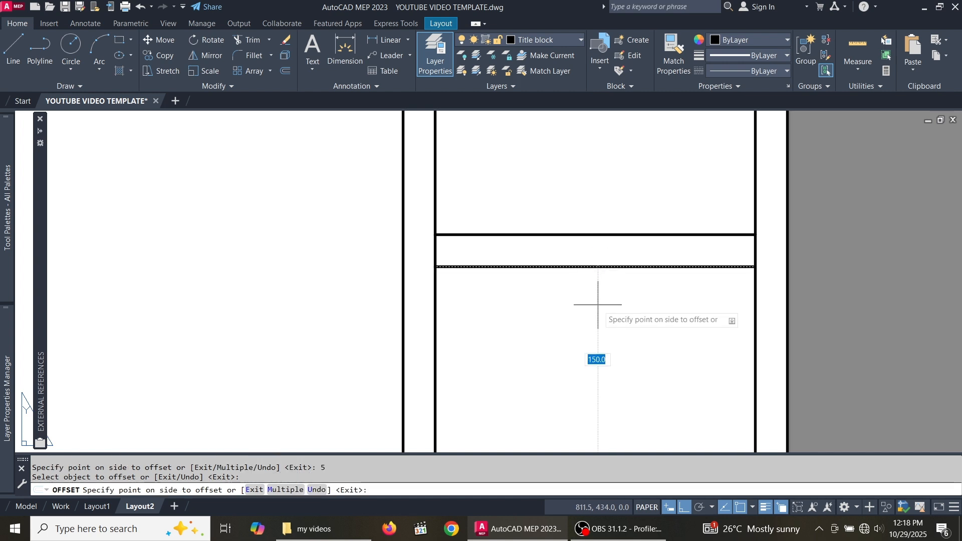
scroll(598, 304, down, 2)
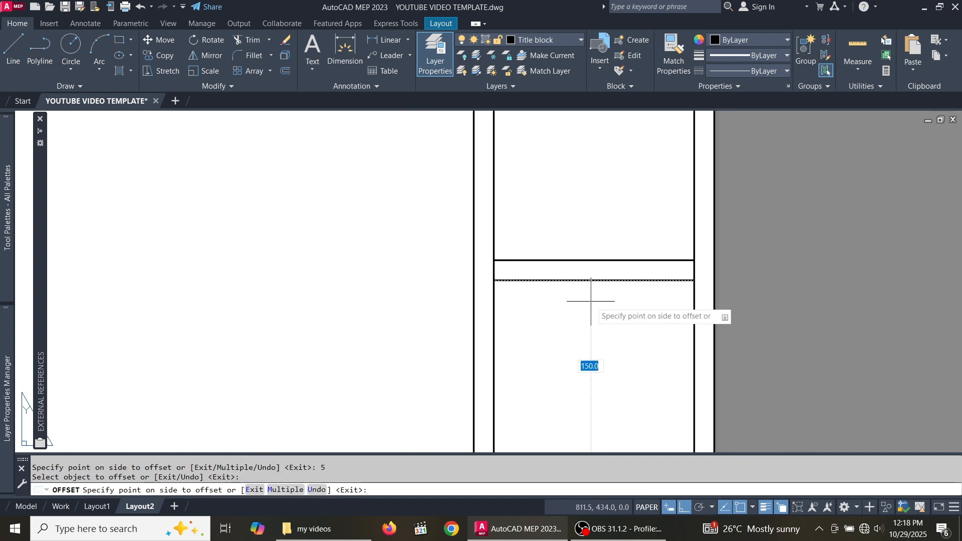
text(5)
key(Return)
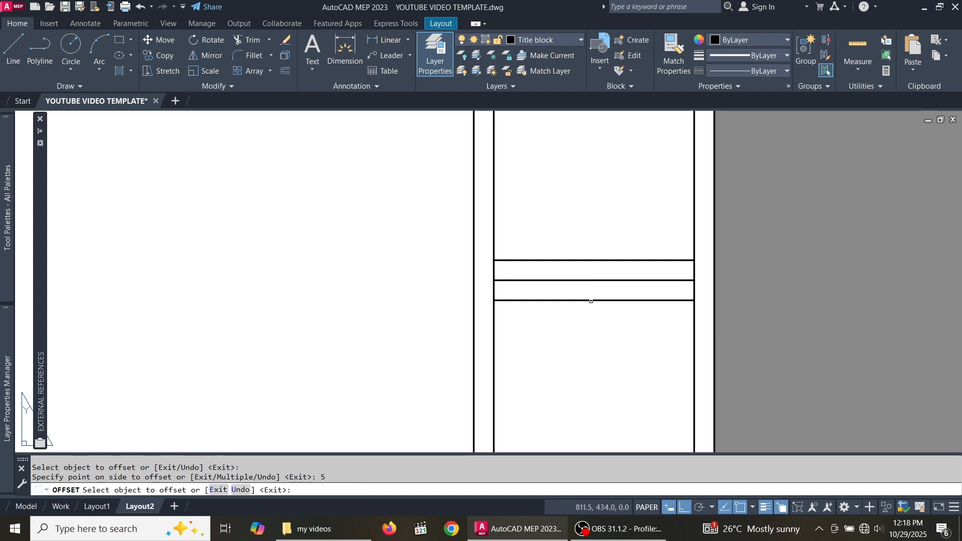
- Offset the lowest of the close lines 140 units further down
scroll(630, 244, up, 1)
scroll(602, 244, down, 5)
scroll(599, 266, up, 4)
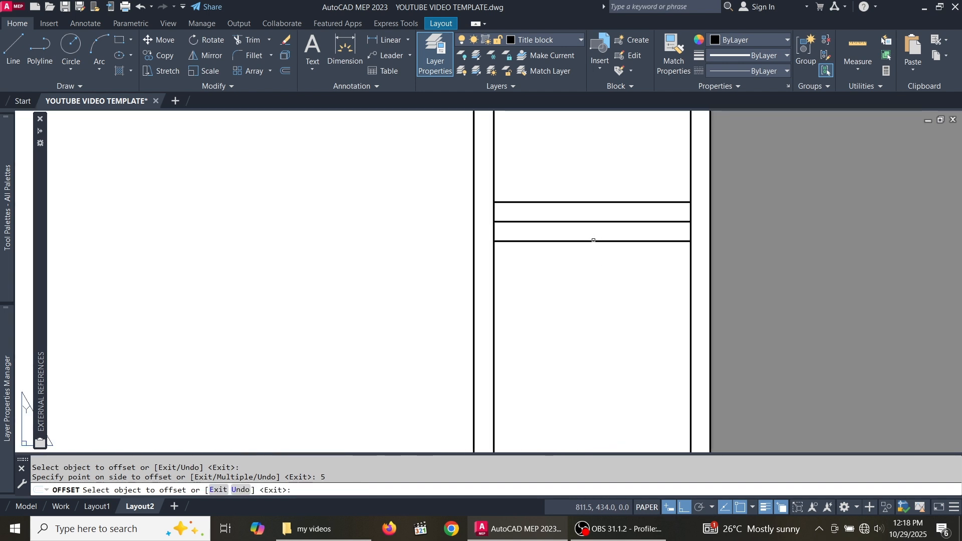
click(591, 241)
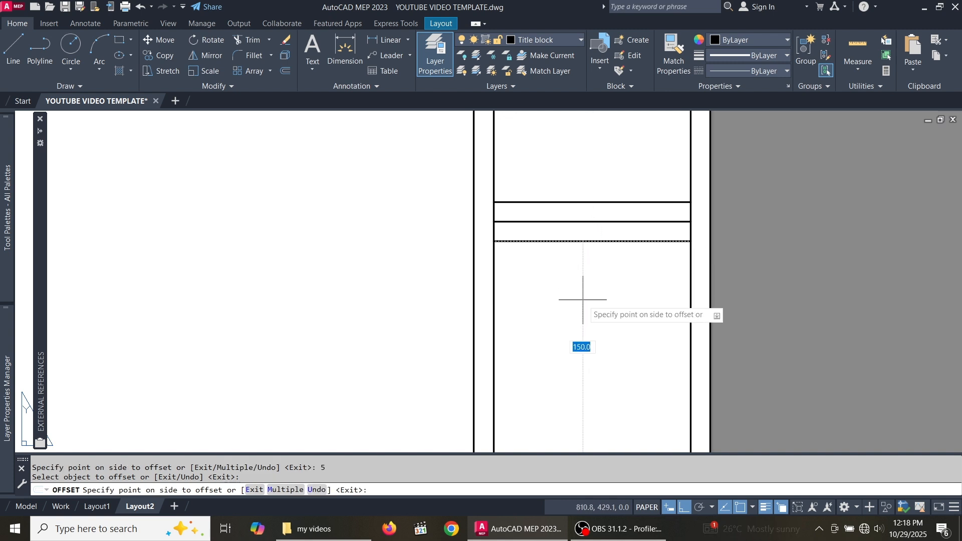
text(1)
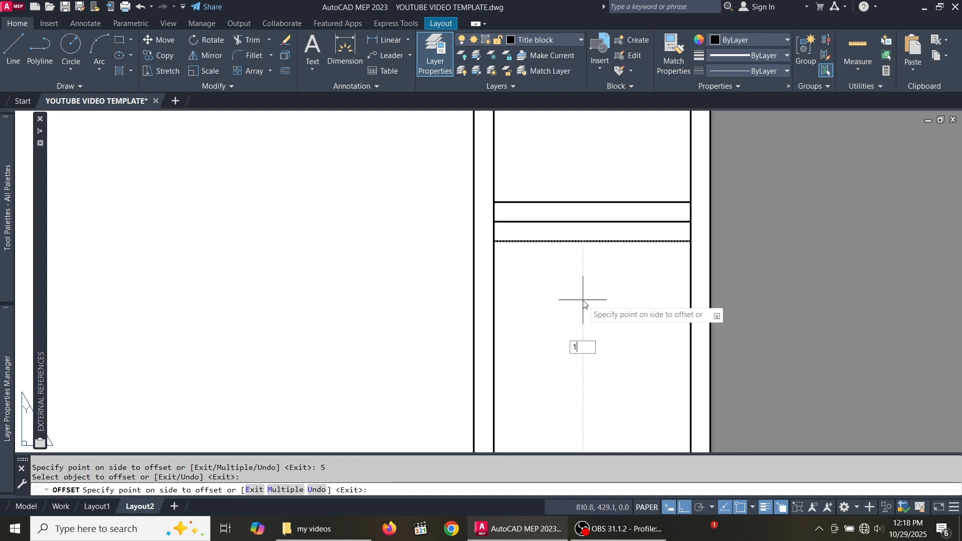
text(40)
key(Return)
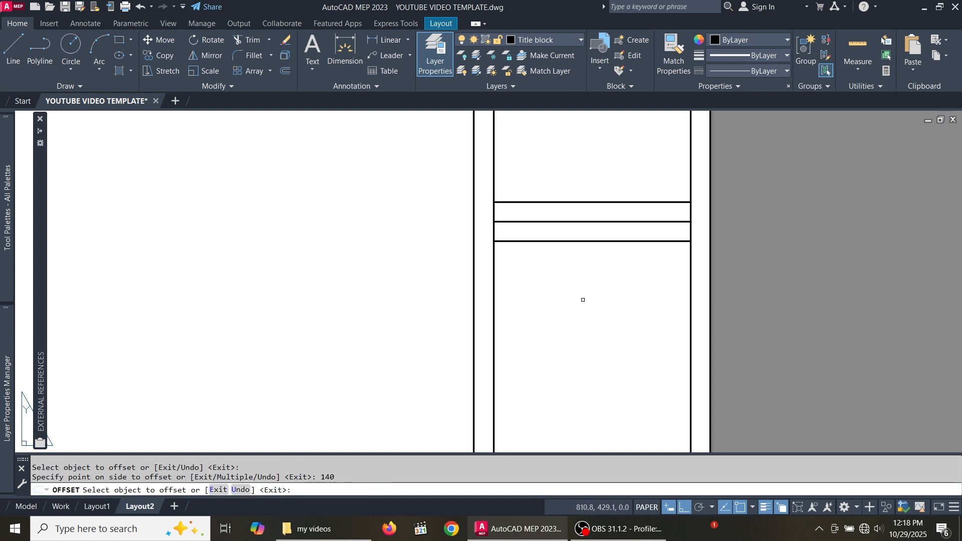
scroll(583, 300, down, 6)
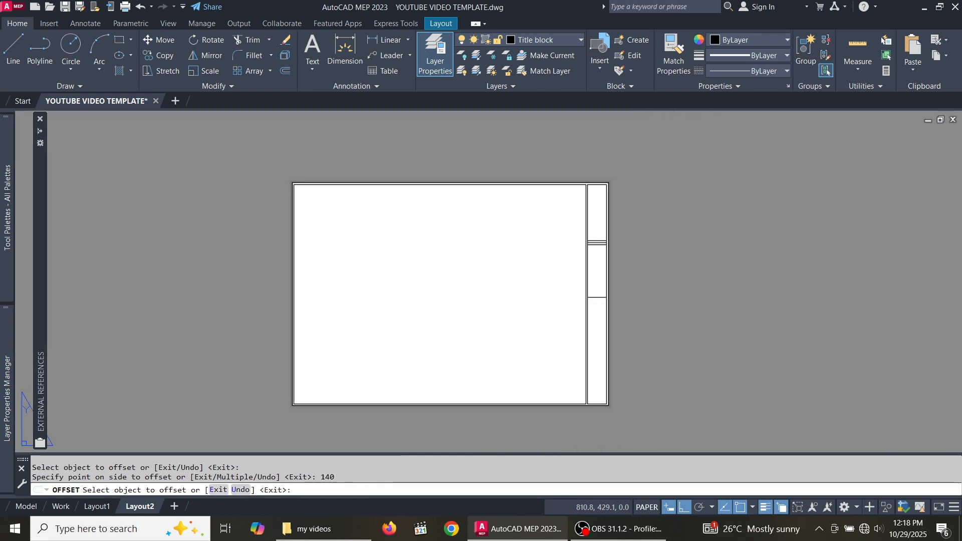
- Add two lines 5 apart below the divider, then a line 40 below them
scroll(589, 304, up, 3)
scroll(589, 304, up, 3)
scroll(589, 281, down, 3)
scroll(568, 253, up, 3)
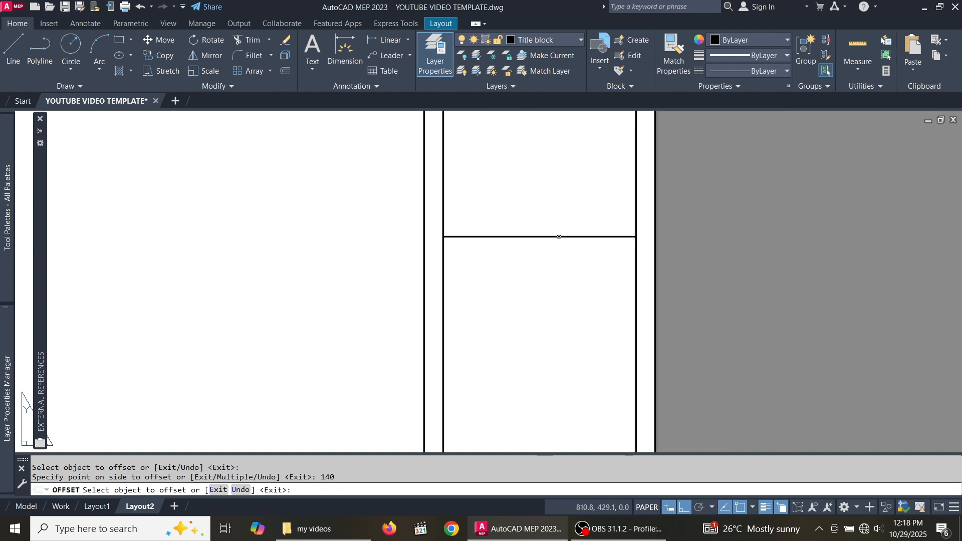
click(558, 237)
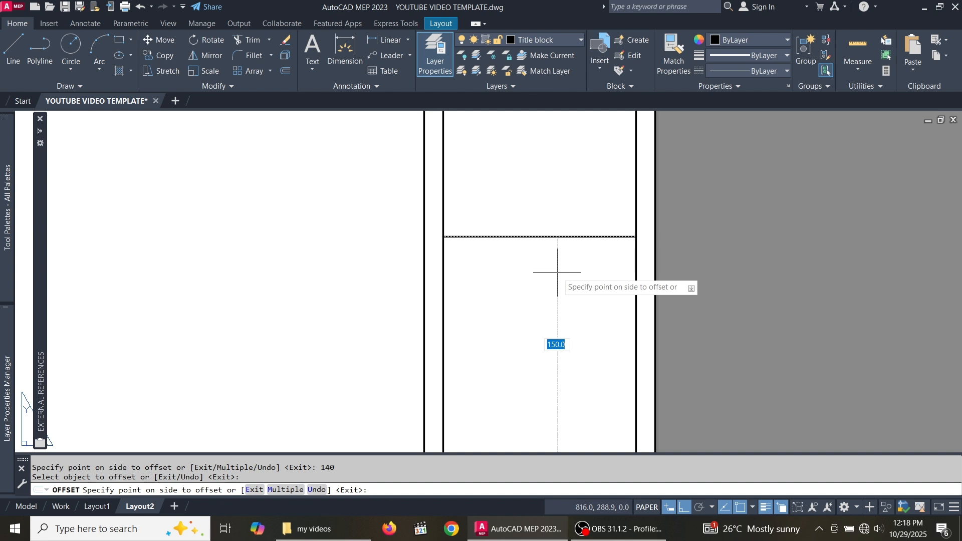
text(5)
key(Return)
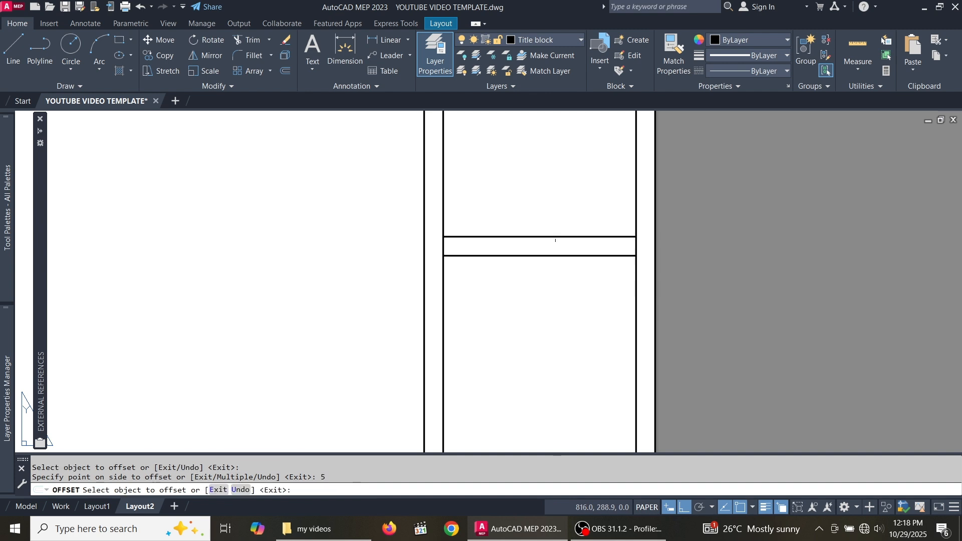
click(539, 255)
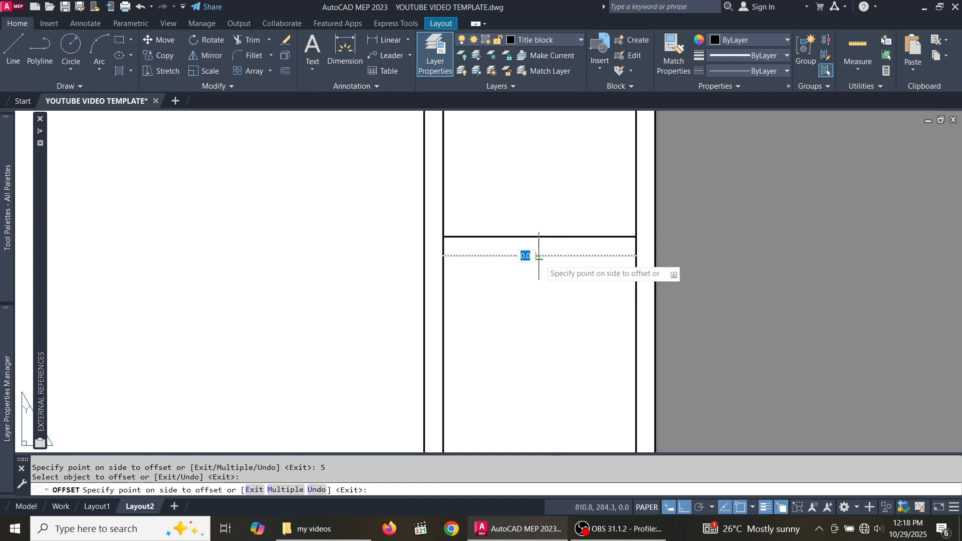
text(5)
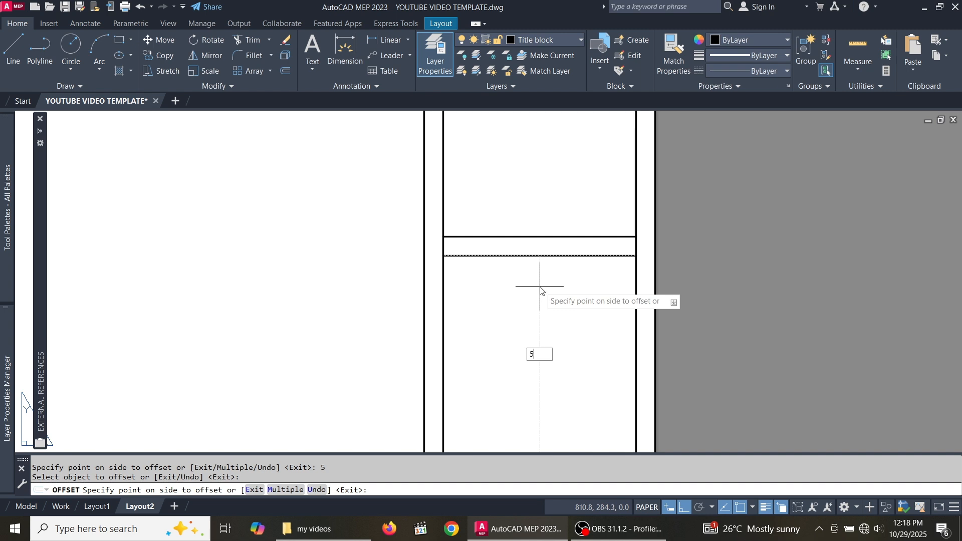
key(Return)
scroll(560, 243, down, 3)
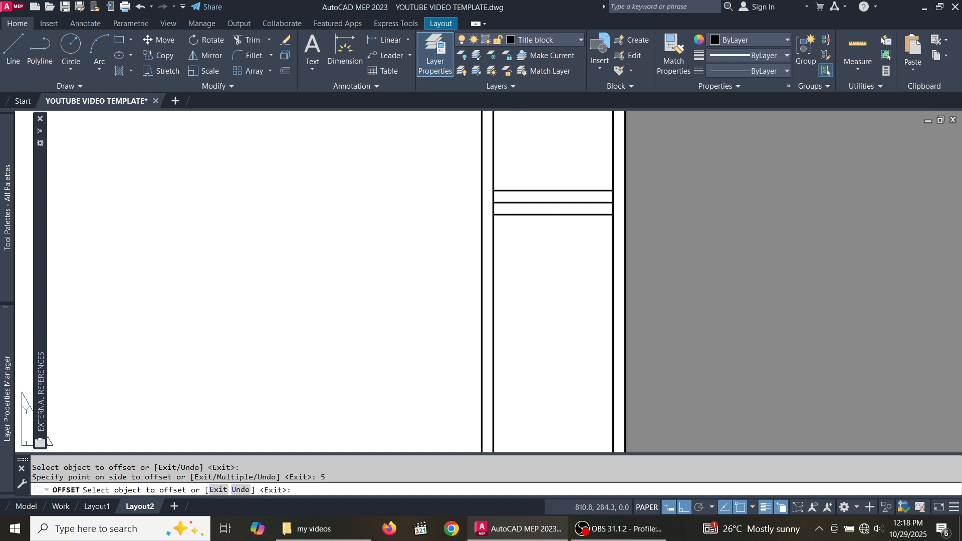
click(548, 215)
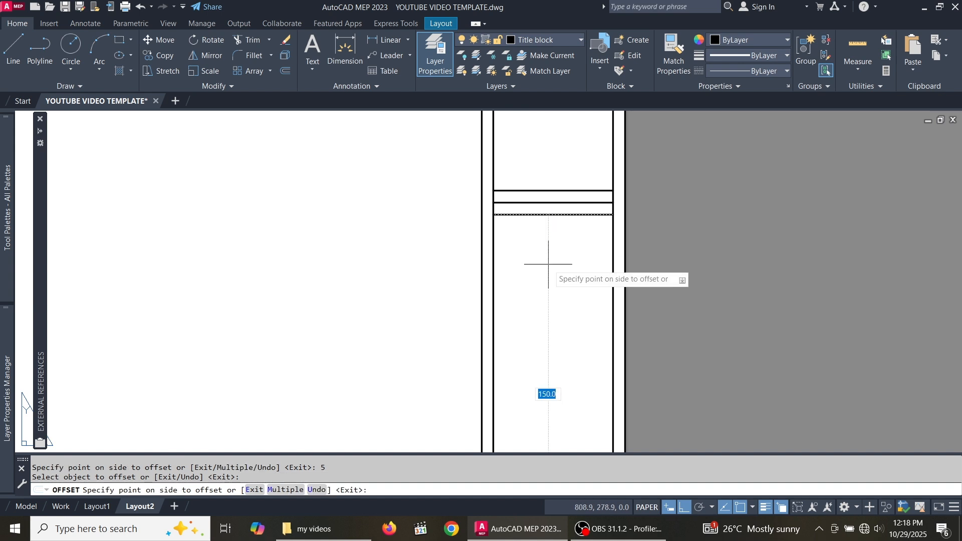
text(40)
key(Return)
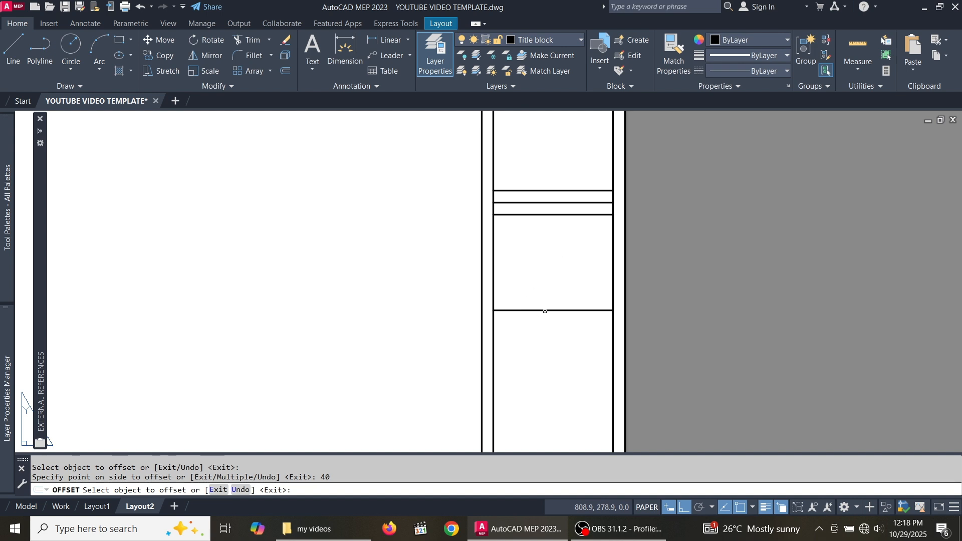
- Repeat the pattern: two more lines 5 apart, then another offset 40 down
click(547, 311)
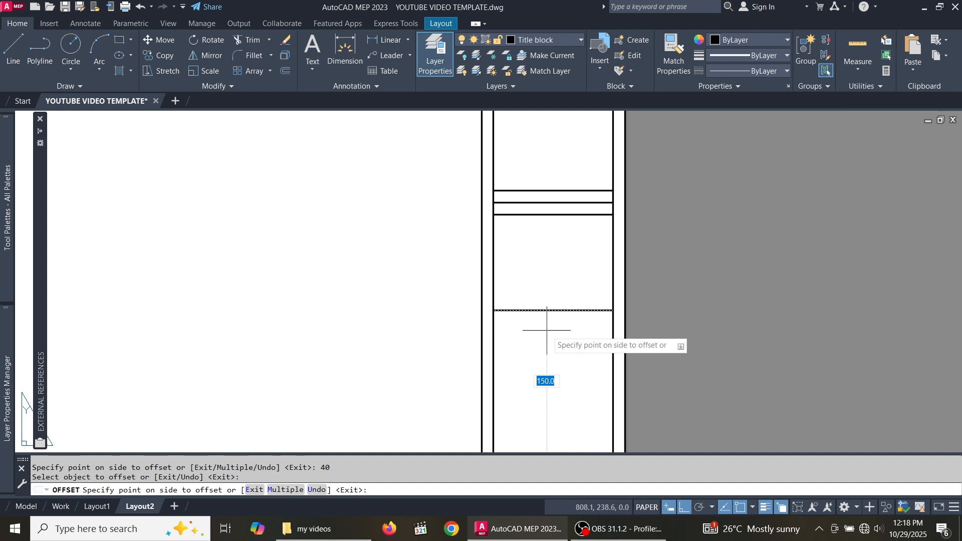
text(5)
key(Return)
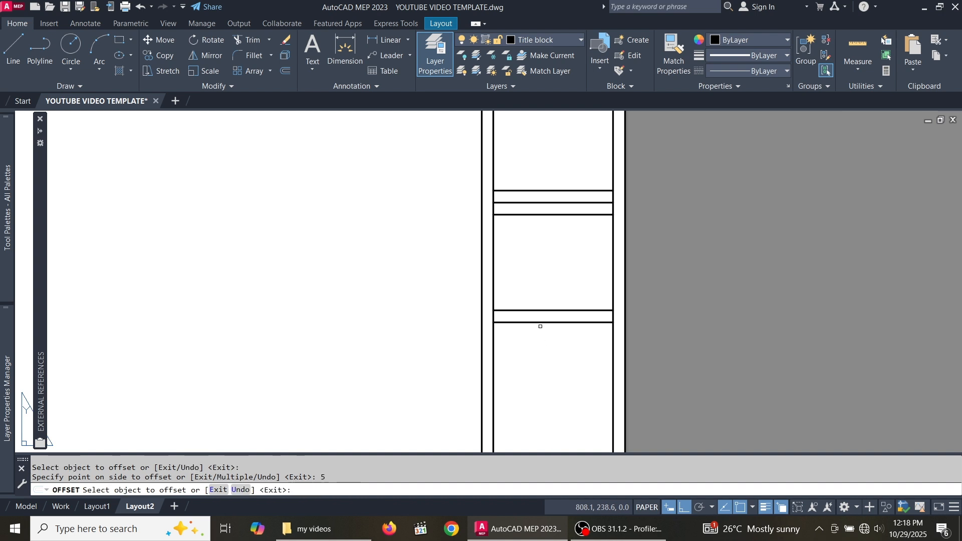
click(539, 324)
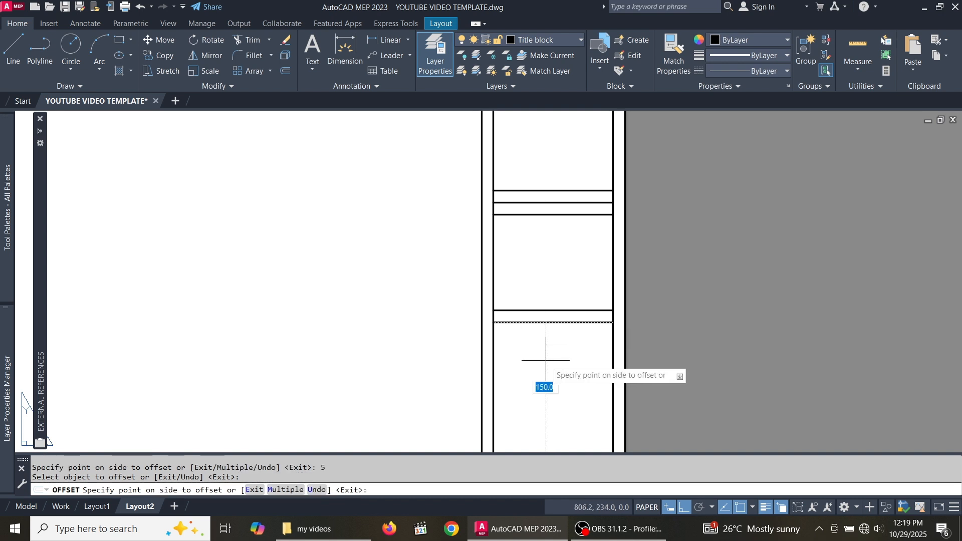
text(5)
key(Return)
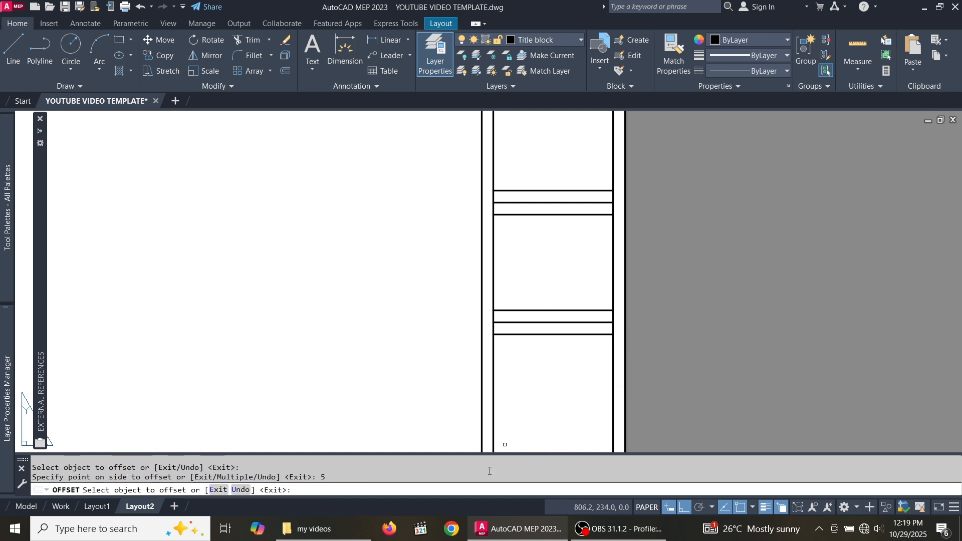
click(526, 334)
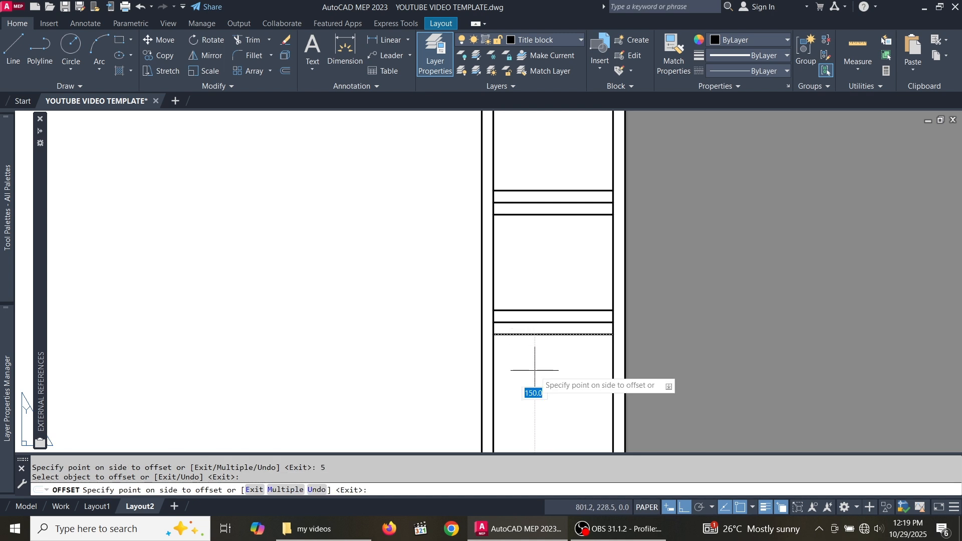
scroll(516, 286, down, 4)
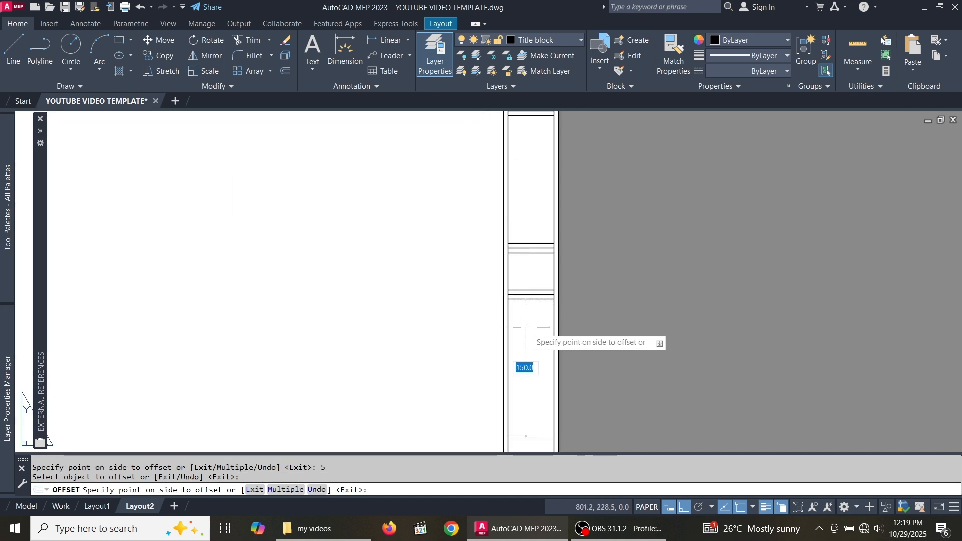
scroll(526, 308, down, 2)
text(40)
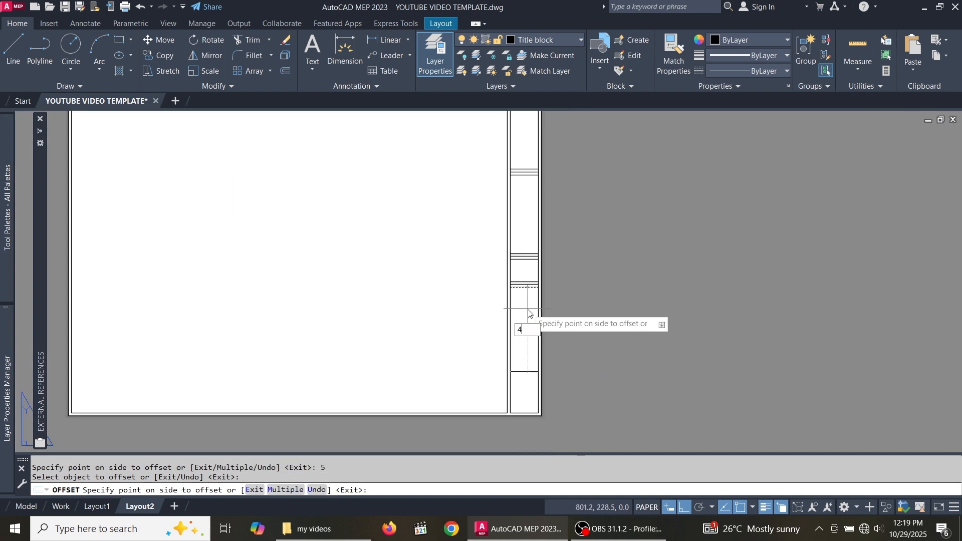
key(Return)
scroll(529, 314, up, 5)
- Offset the newest line 5 twice to form a thin row
click(518, 263)
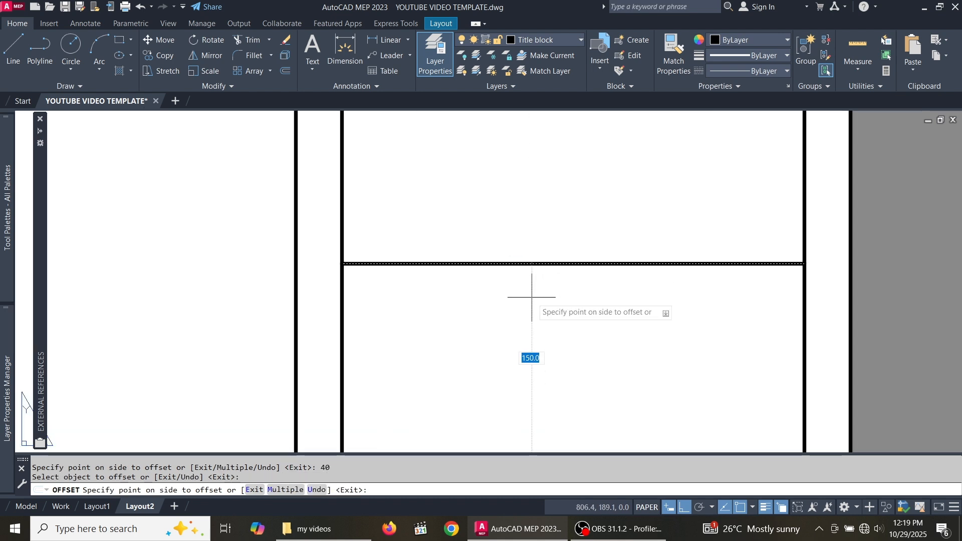
text(5)
key(Return)
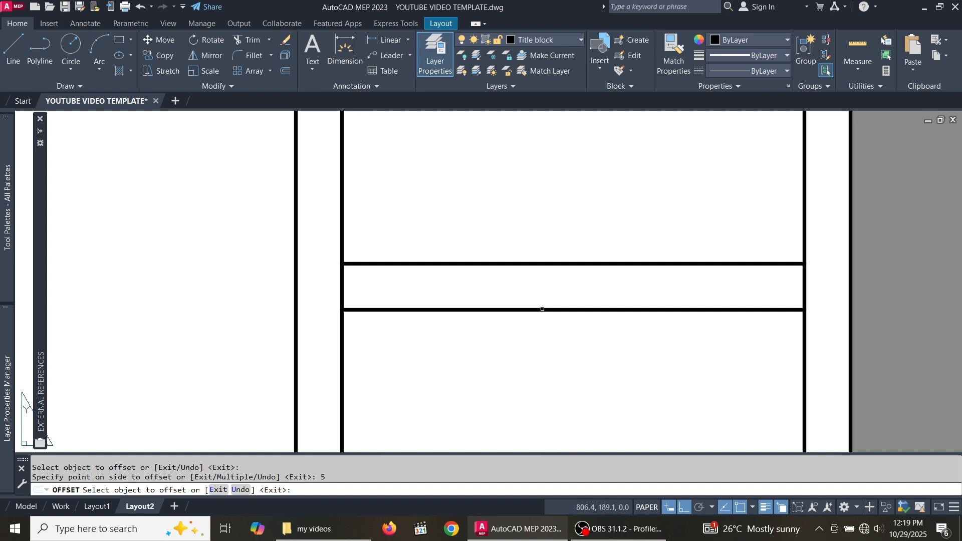
click(540, 309)
scroll(532, 278, down, 5)
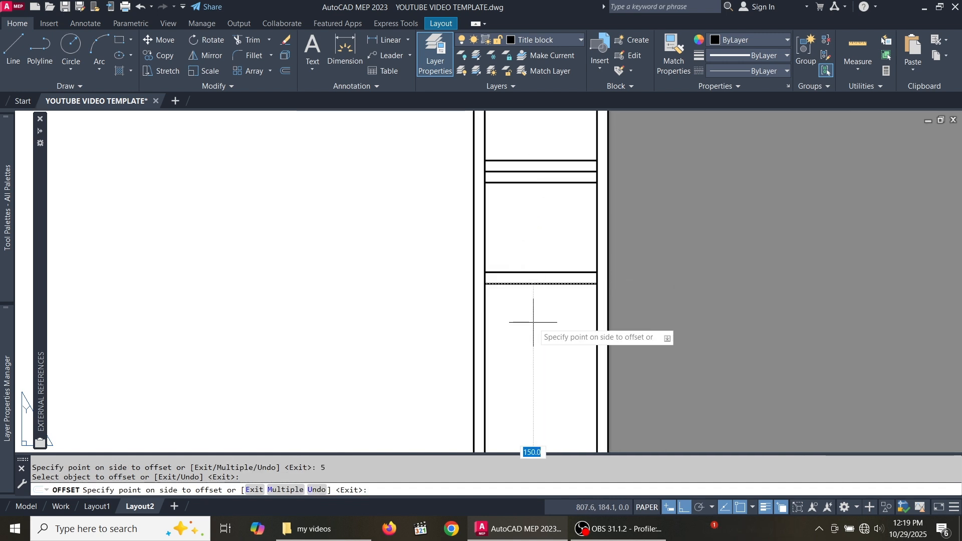
click(534, 323)
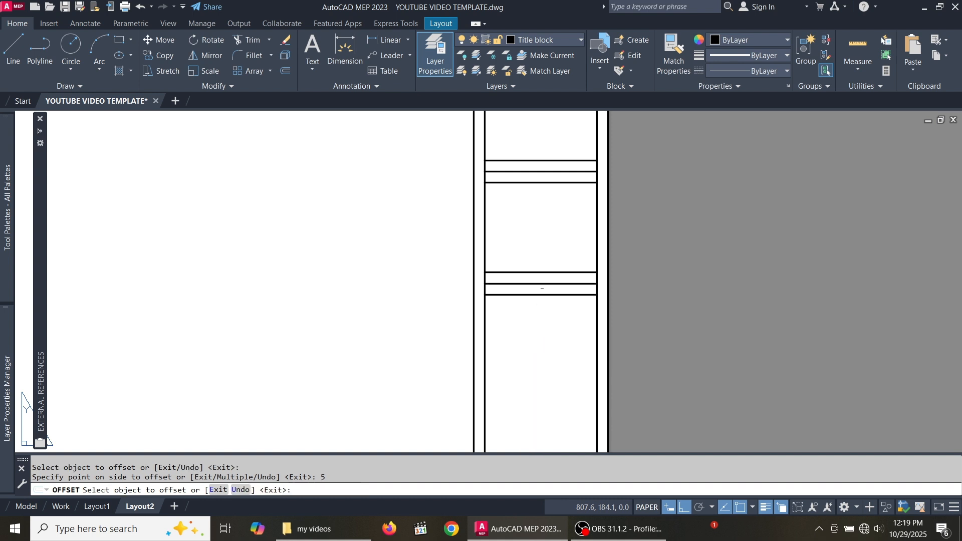
scroll(542, 289, down, 5)
scroll(538, 290, up, 5)
scroll(561, 293, up, 2)
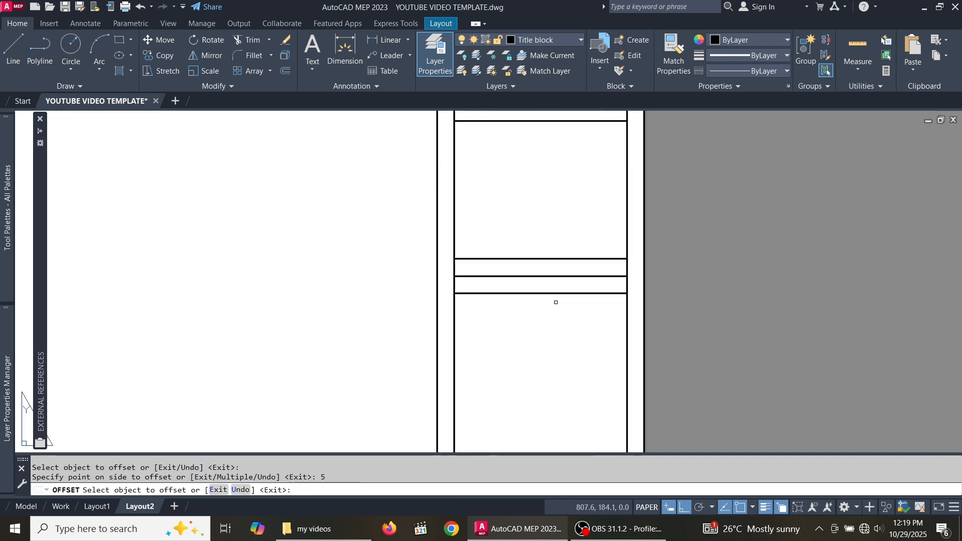
- Offset the lower row line 40 units down to make a tall row
click(551, 294)
scroll(537, 292, down, 4)
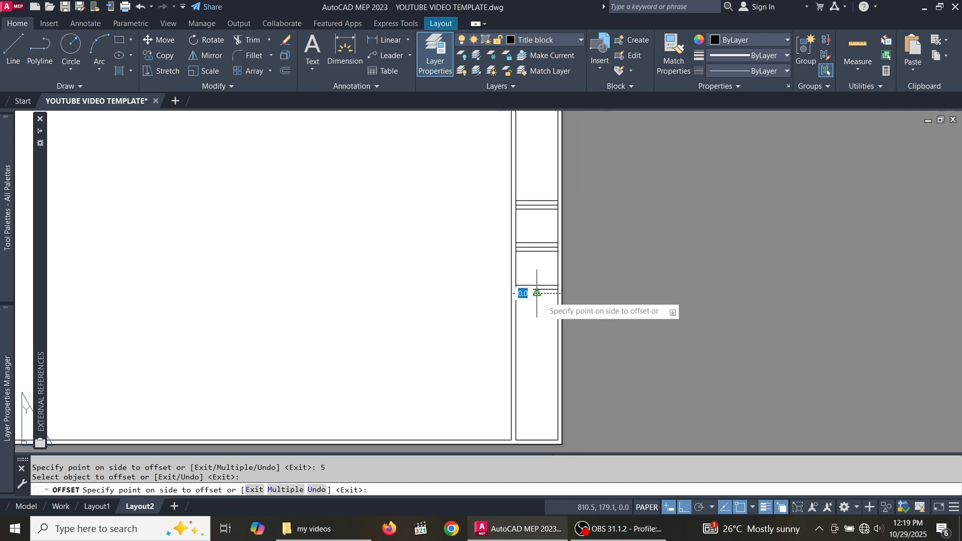
scroll(534, 315, up, 8)
scroll(542, 288, down, 8)
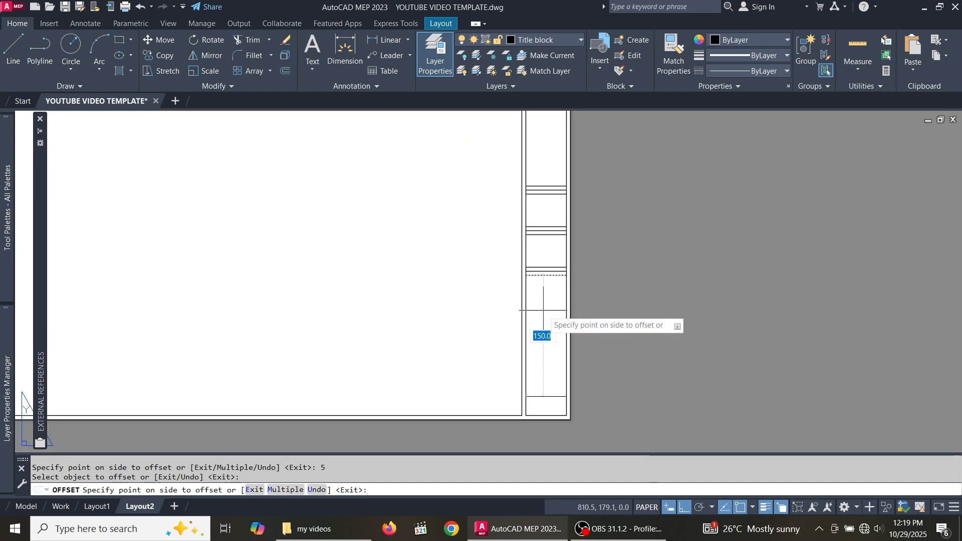
text(40)
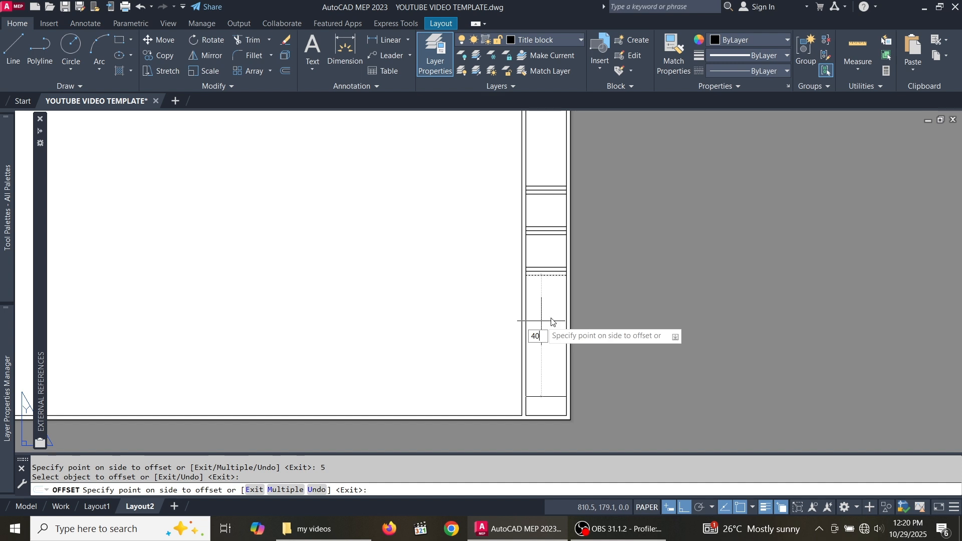
key(Return)
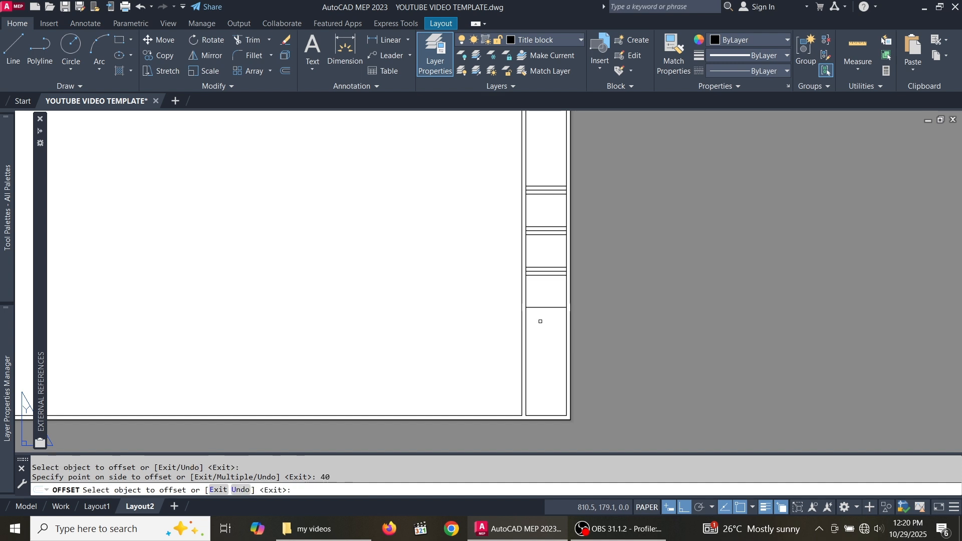
scroll(544, 300, up, 6)
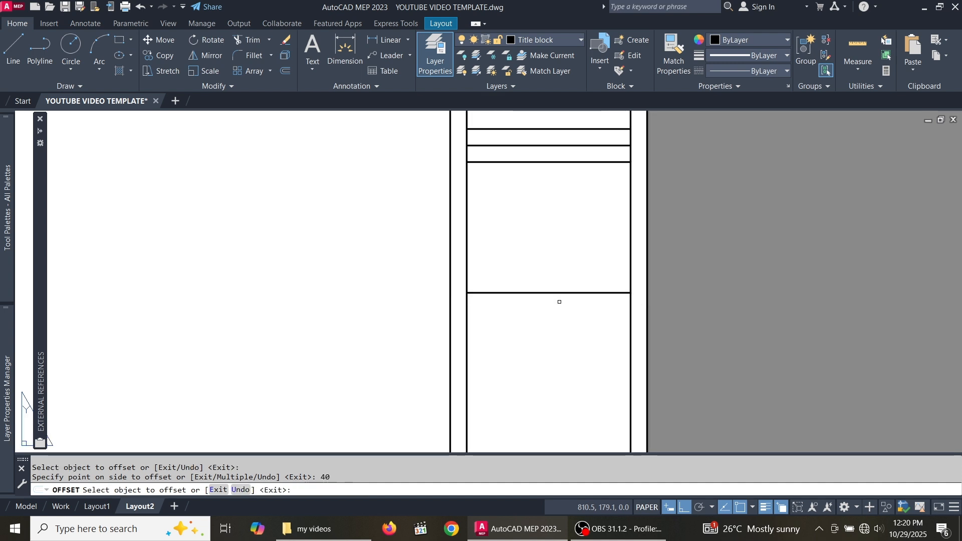
- Add two lines 5 apart beneath the tall row's bottom line
click(558, 292)
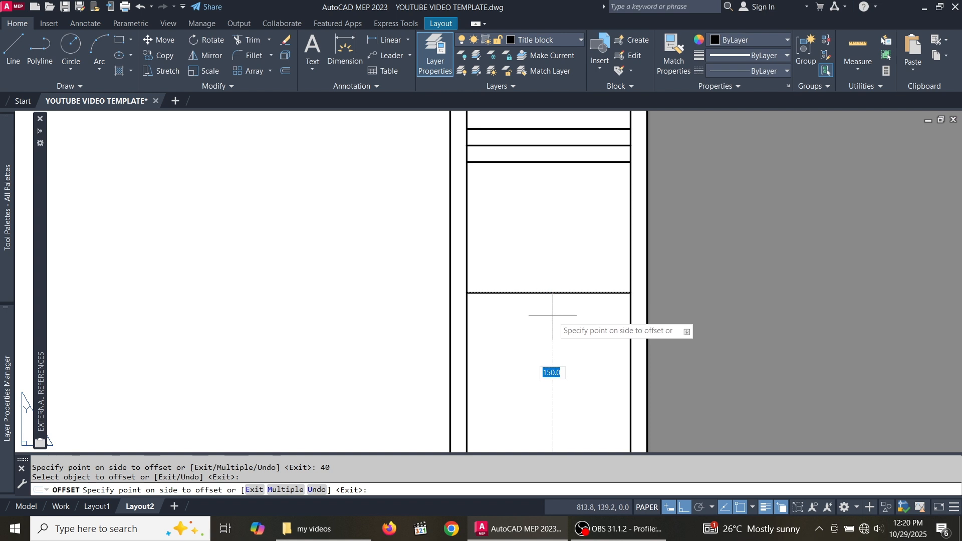
text(5)
key(Return)
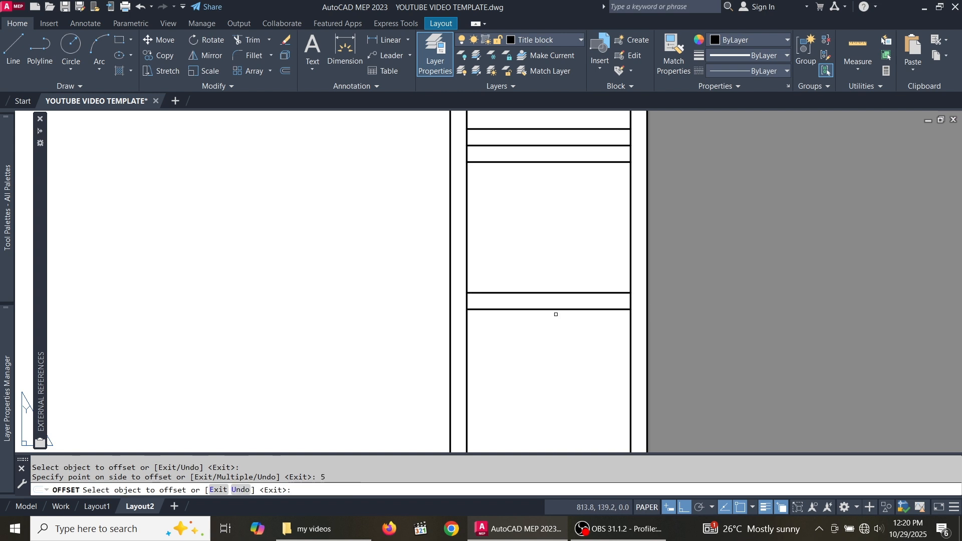
click(559, 310)
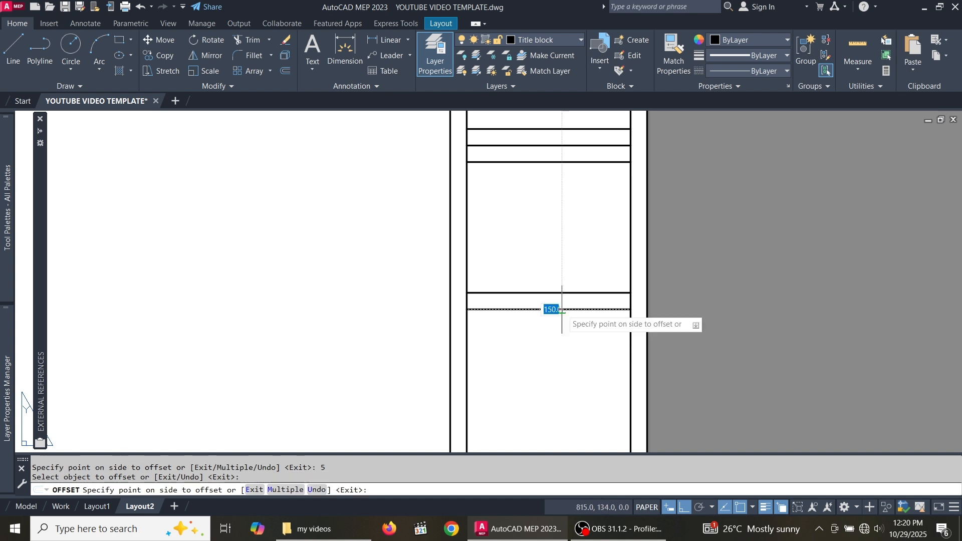
text(5)
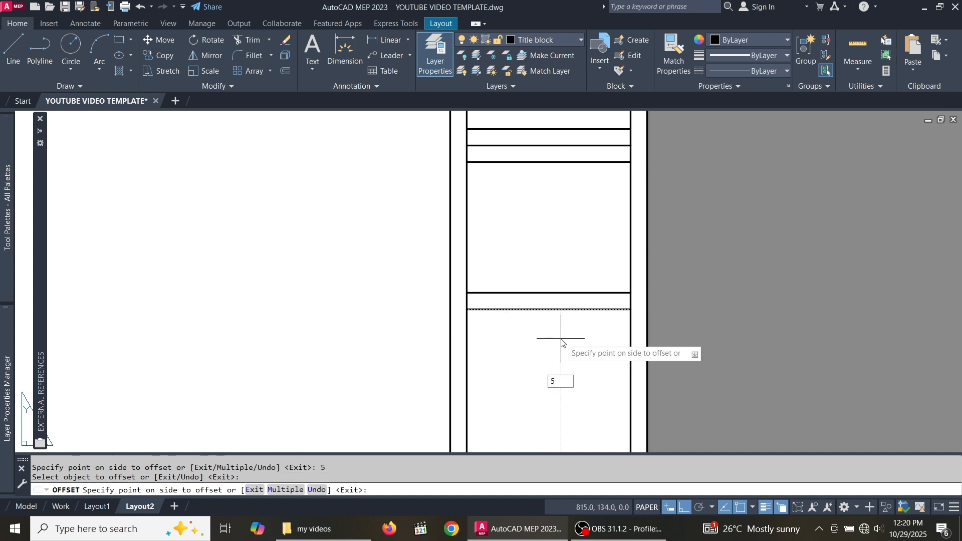
key(Return)
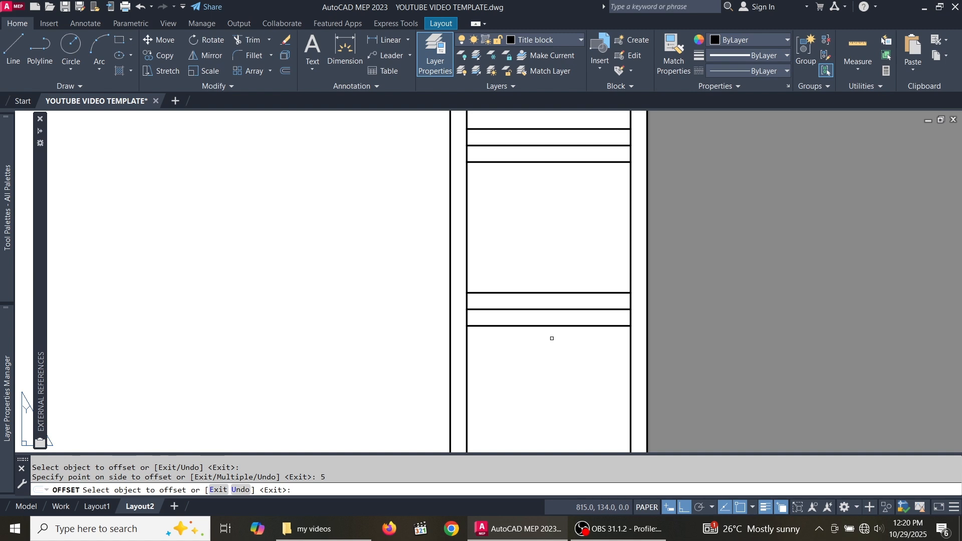
scroll(578, 346, down, 6)
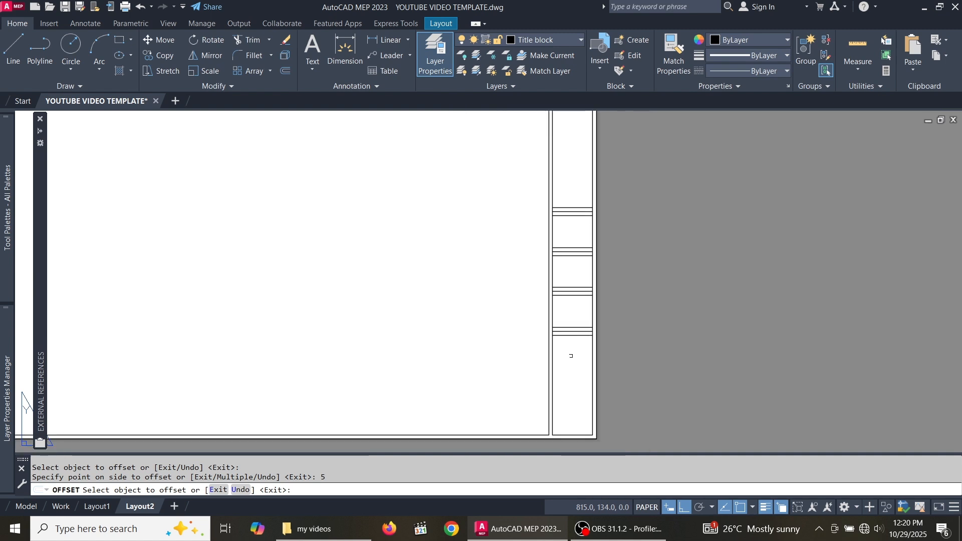
scroll(571, 341, up, 2)
scroll(573, 316, down, 4)
scroll(563, 281, up, 7)
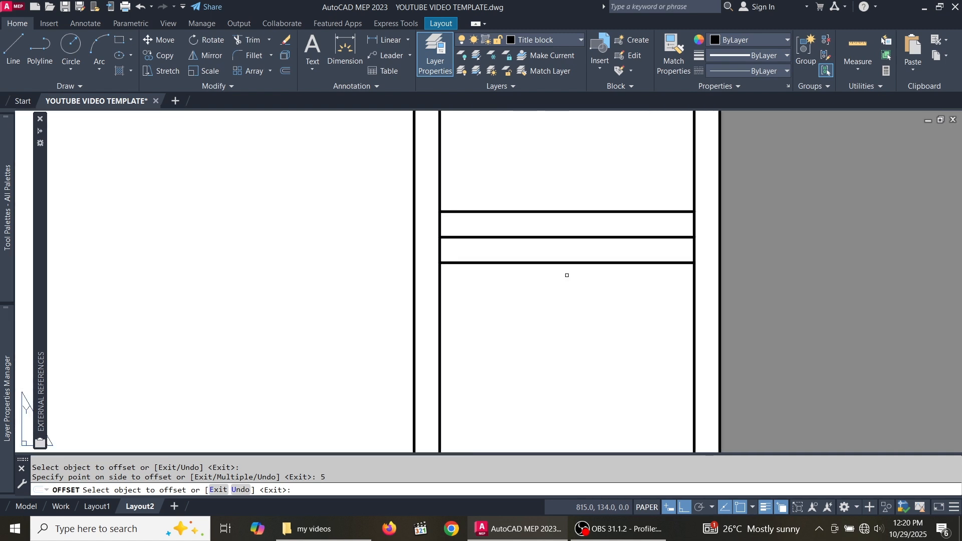
- Add a 20-unit row, then two more lines spaced 5 apart below it
click(571, 262)
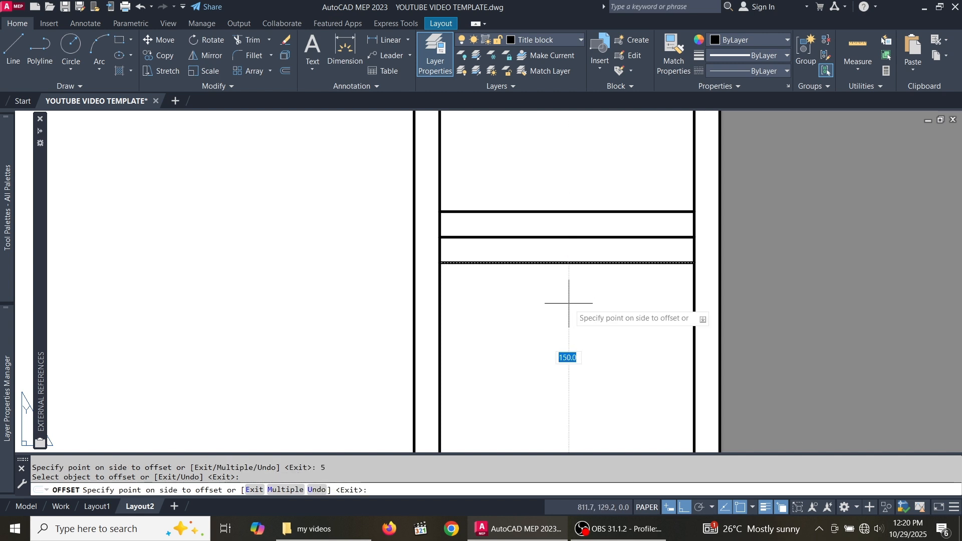
text(20)
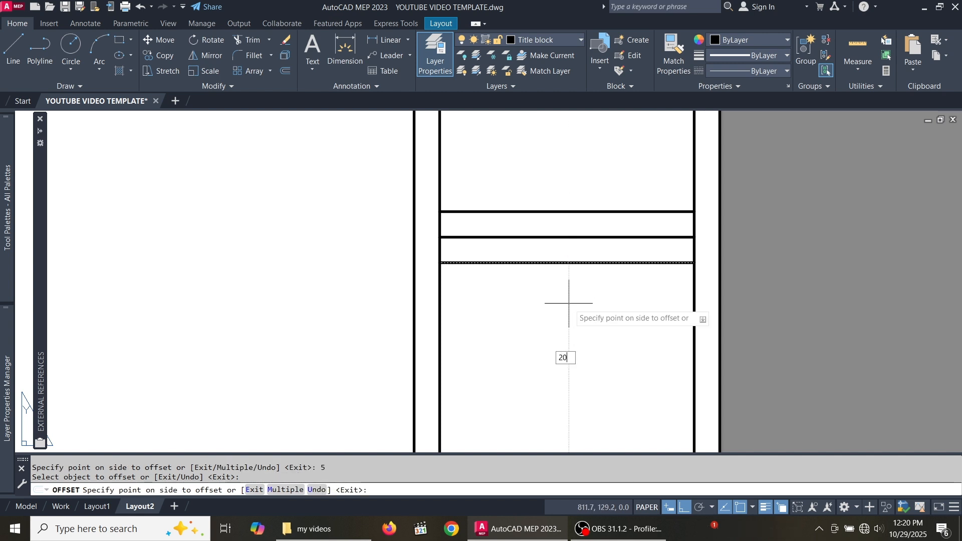
key(Return)
scroll(566, 300, down, 8)
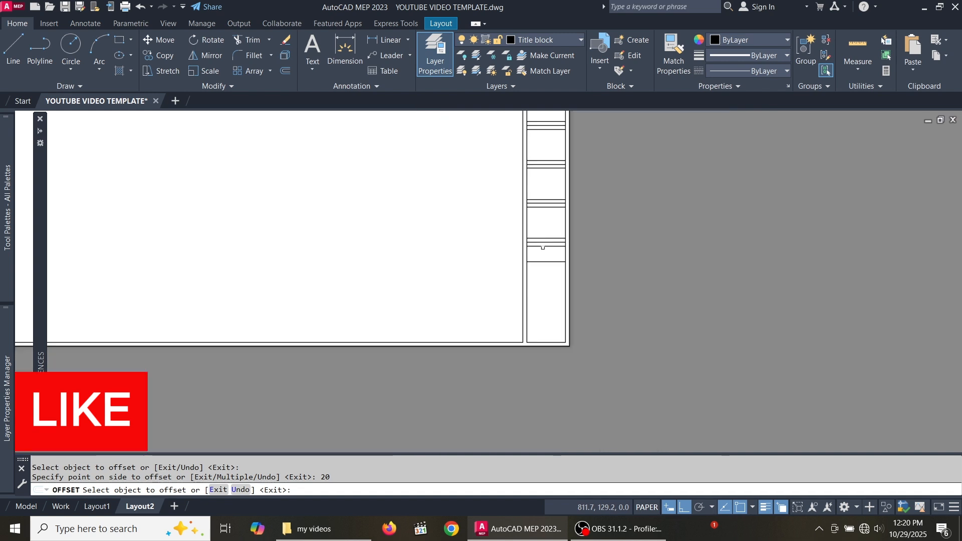
scroll(552, 264, up, 4)
click(551, 262)
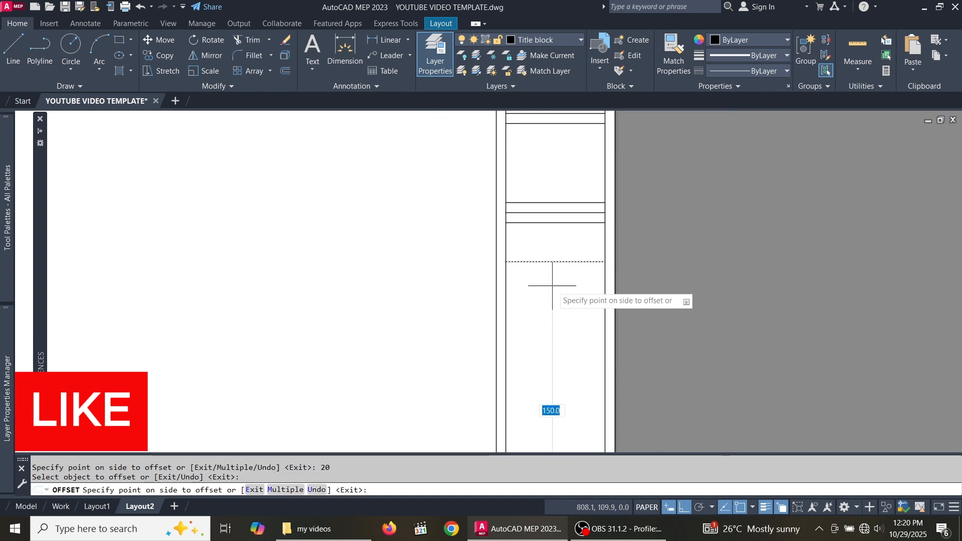
text(5)
key(Return)
click(568, 271)
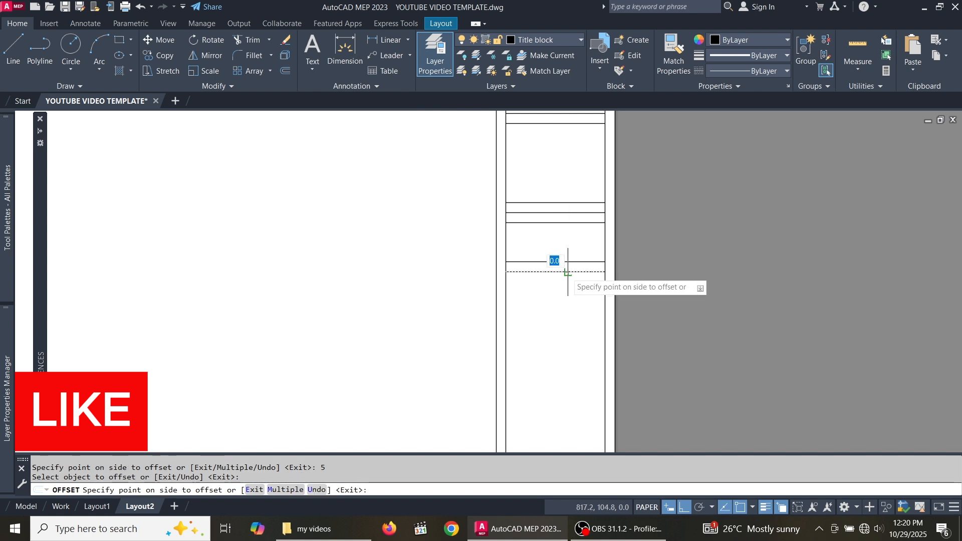
text(5)
key(Return)
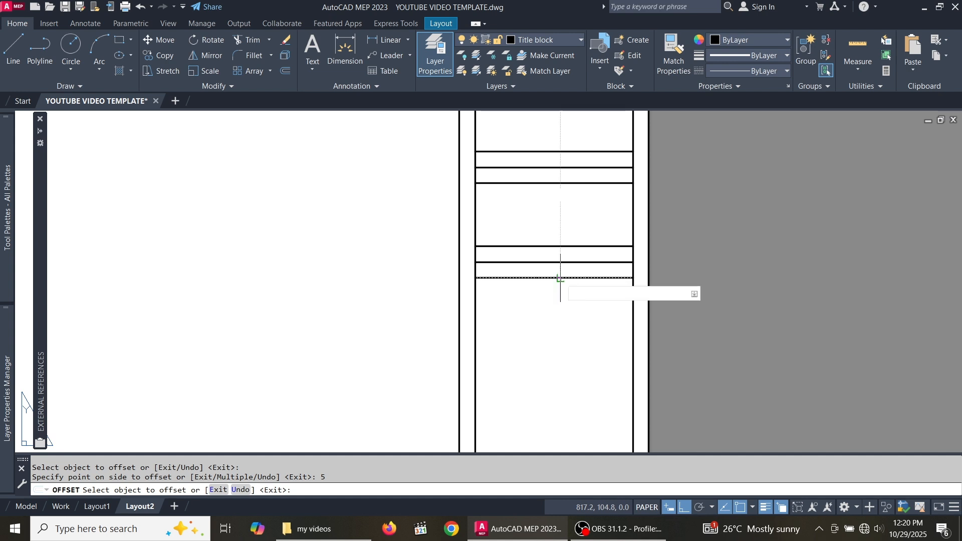
click(554, 282)
scroll(548, 304, down, 2)
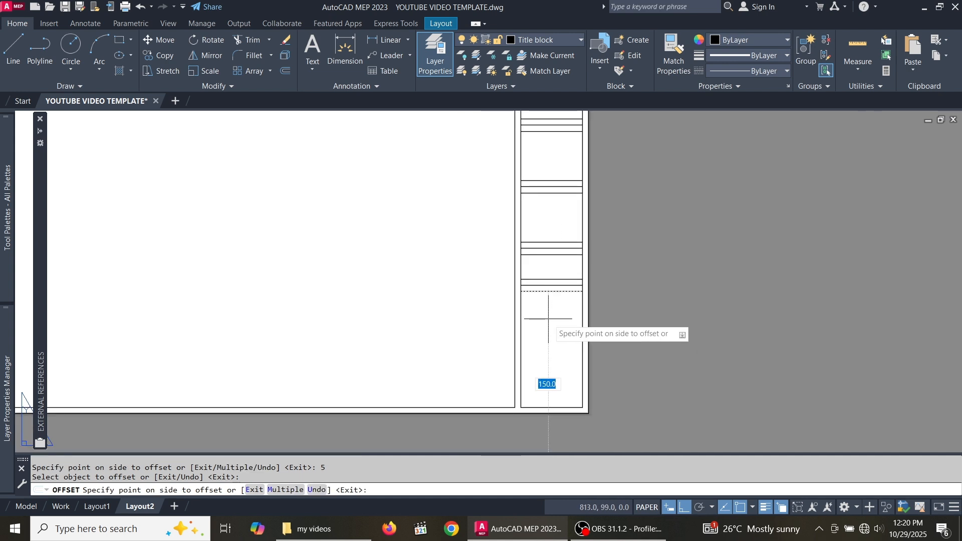
- Repeat with another 20-unit row followed by two 5-unit offsets
text(20)
key(Return)
scroll(550, 324, up, 2)
click(550, 309)
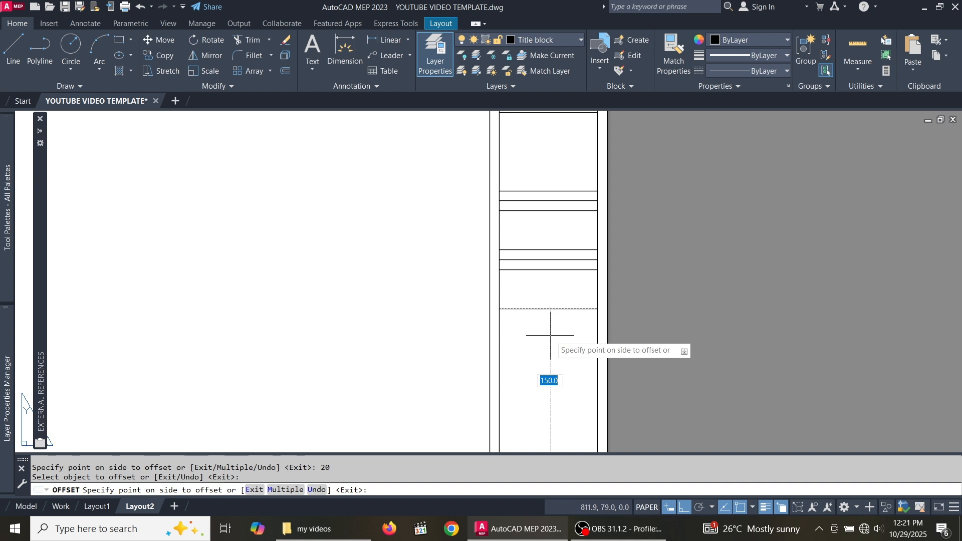
text(5)
key(Return)
click(552, 318)
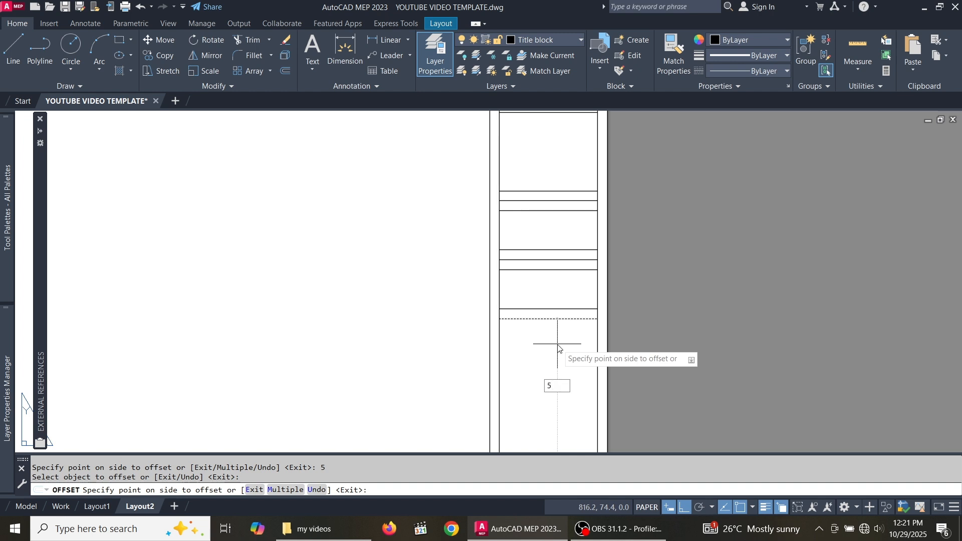
click(558, 348)
scroll(557, 346, up, 4)
- Offset the bottom line 20 units down for one more wide row
click(551, 275)
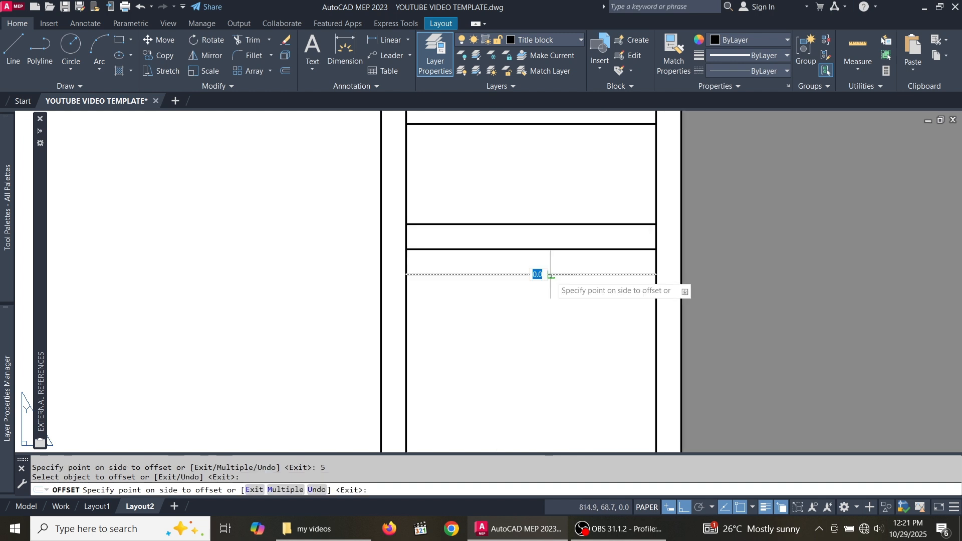
scroll(554, 281, down, 4)
text(20)
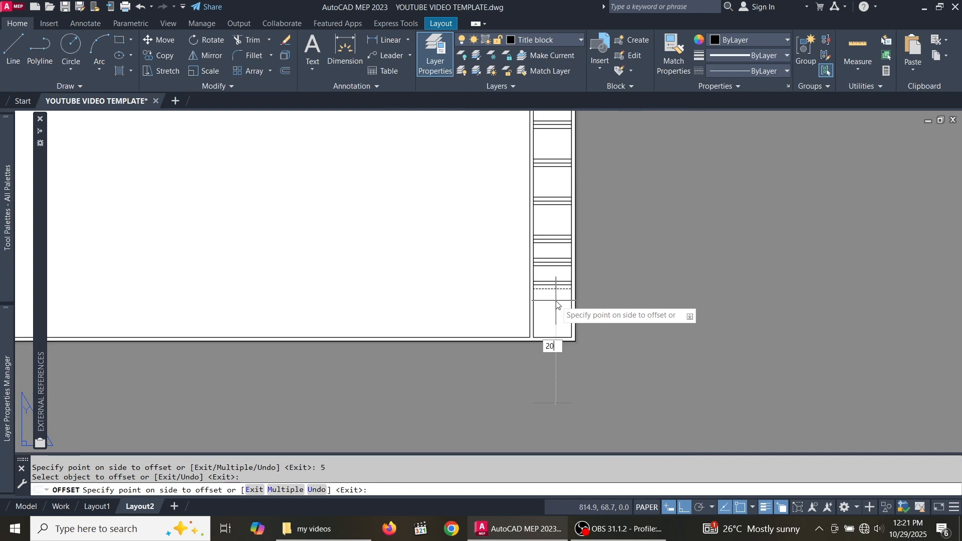
key(Return)
scroll(556, 327, up, 4)
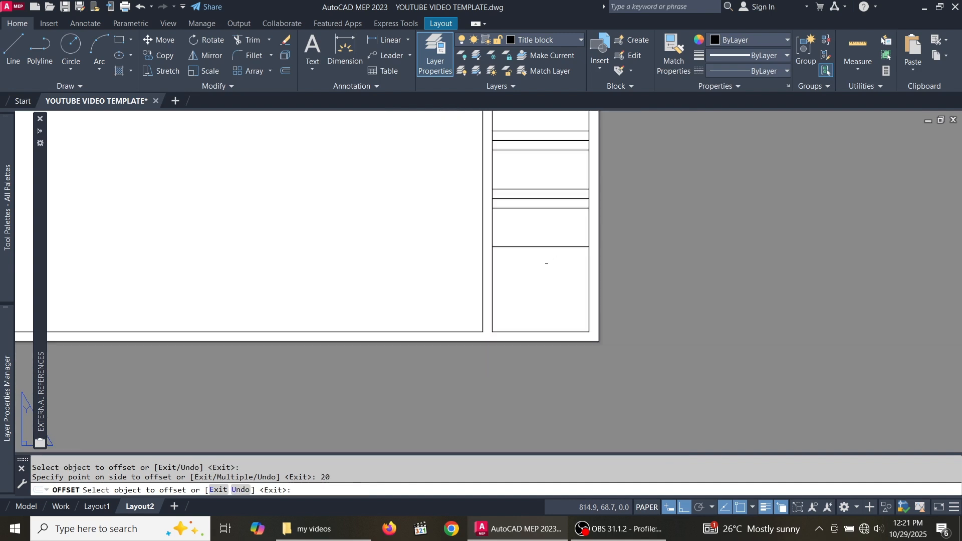
- Add two final lines 5 apart below a title-block line and end Offset
click(528, 241)
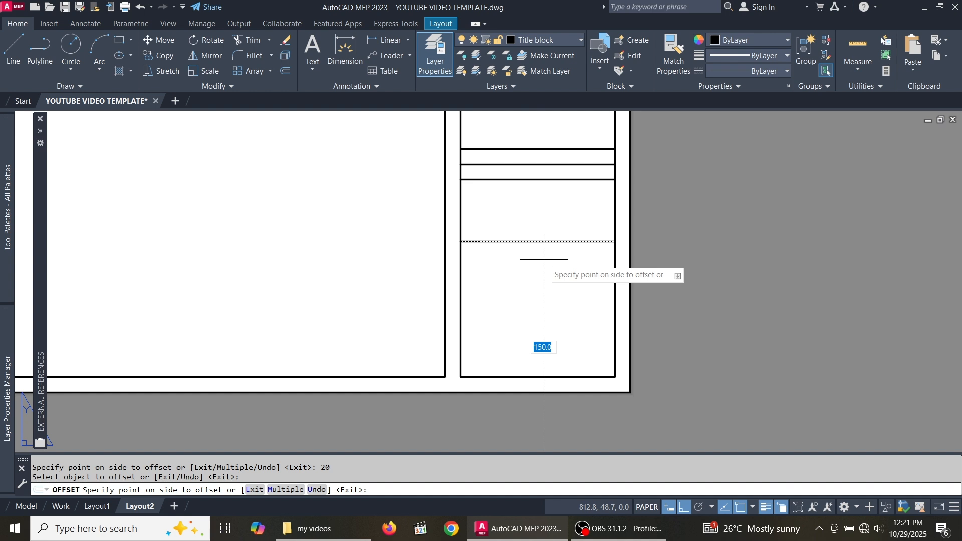
scroll(543, 260, down, 4)
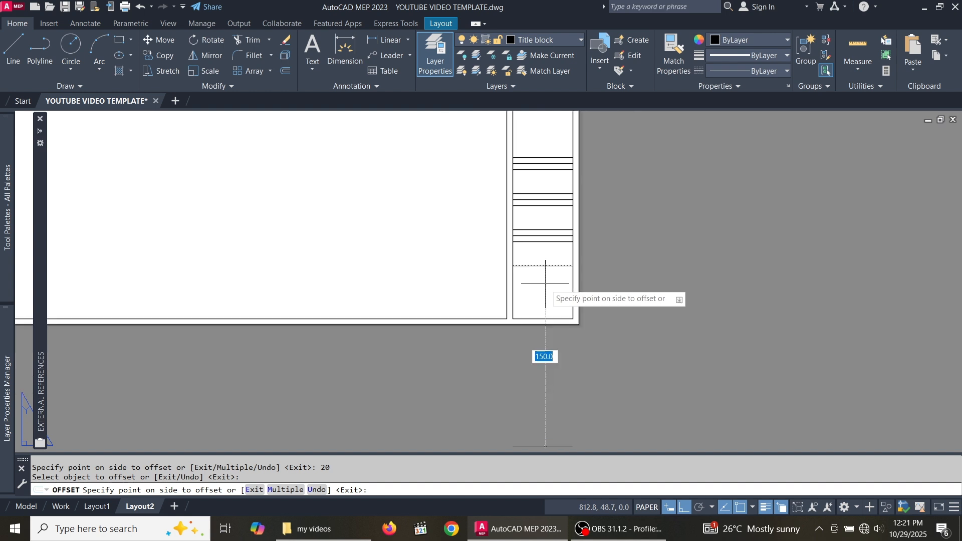
text(5)
key(Return)
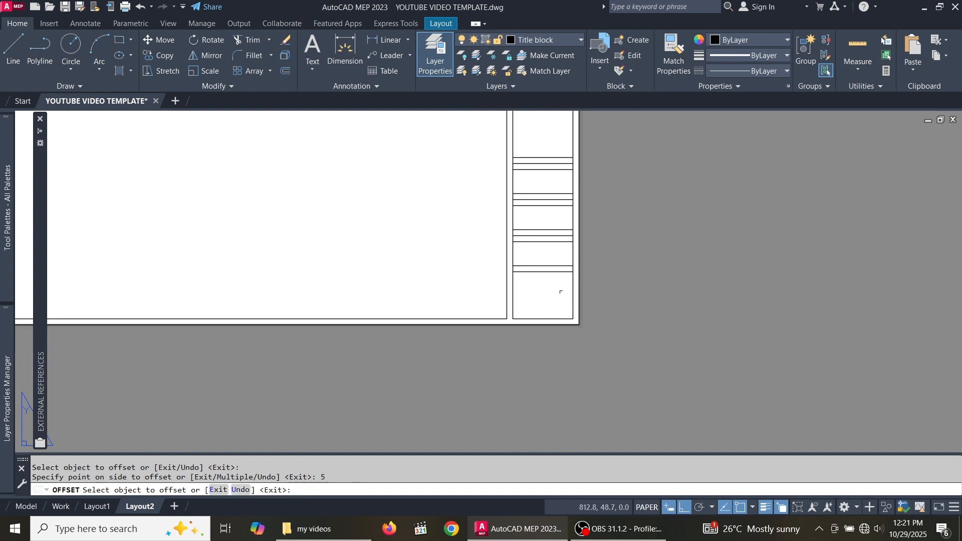
scroll(556, 290, up, 5)
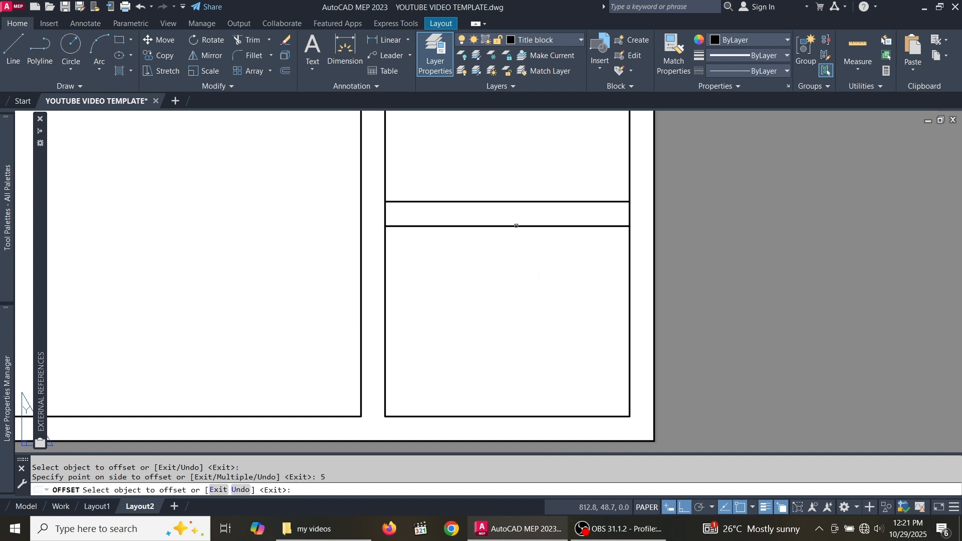
click(515, 224)
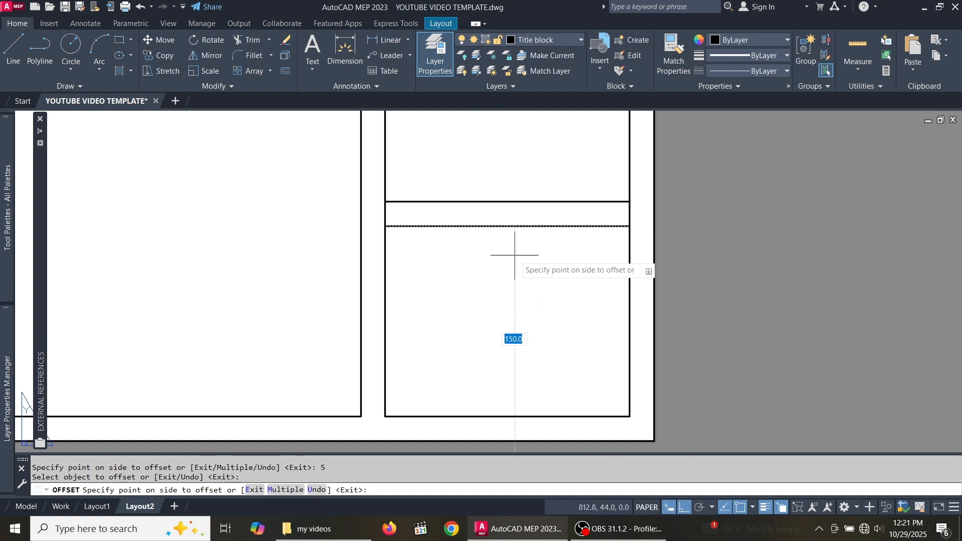
text(5)
click(515, 258)
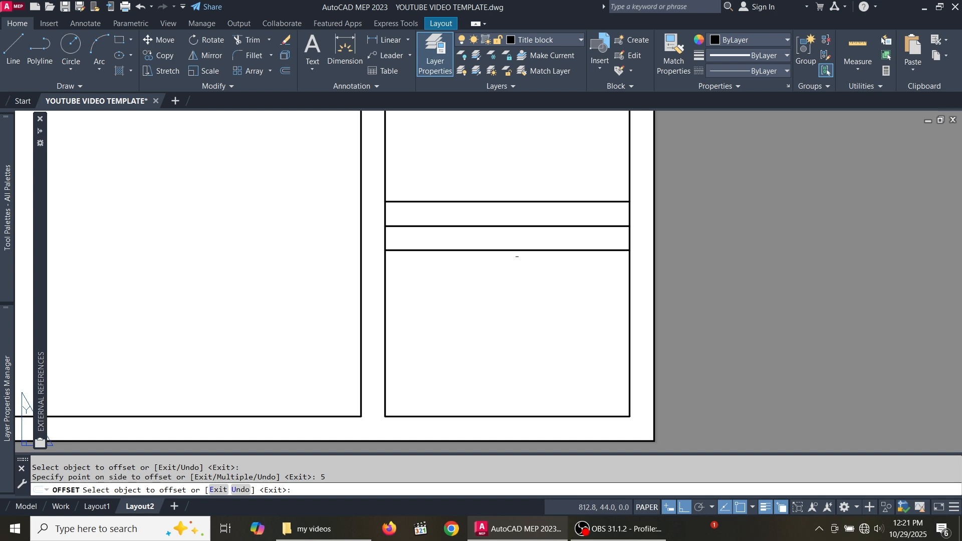
scroll(514, 257, down, 5)
scroll(481, 280, up, 2)
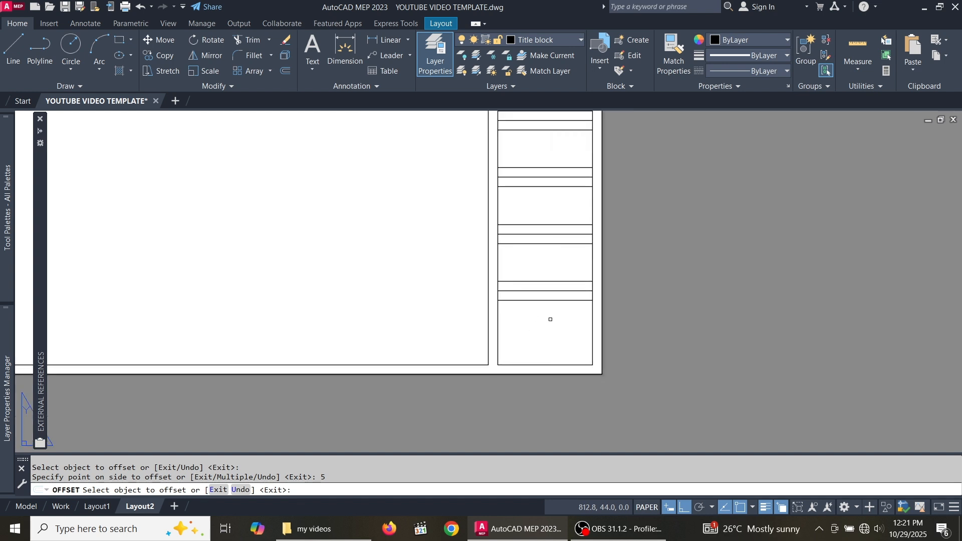
key(Escape)
scroll(551, 326, down, 5)
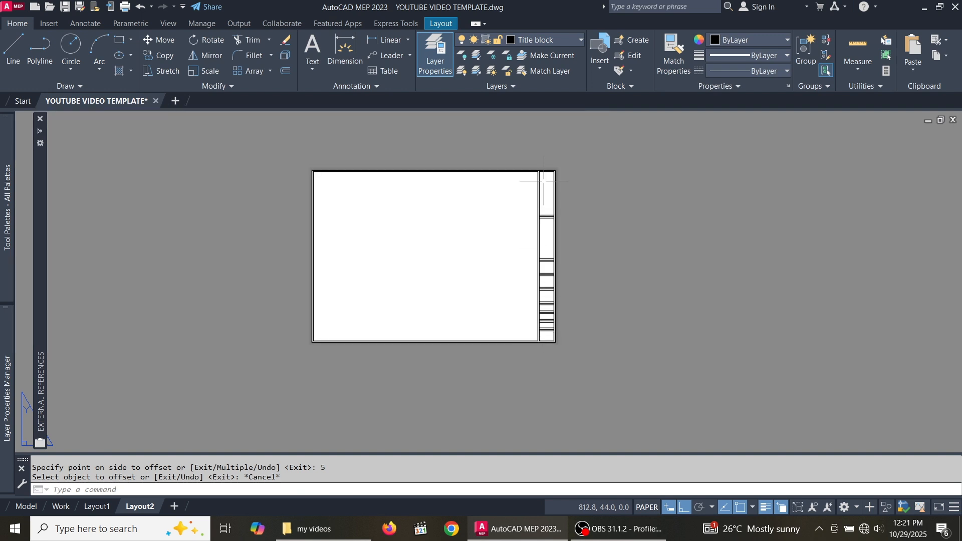
- Pick TEXT from the Home tab's layer list so new objects go on it
scroll(544, 180, up, 3)
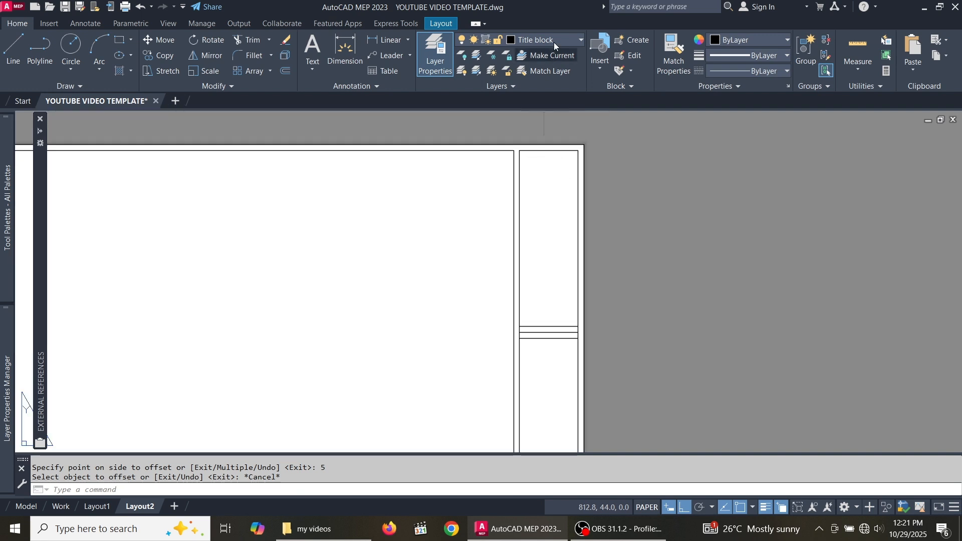
click(580, 40)
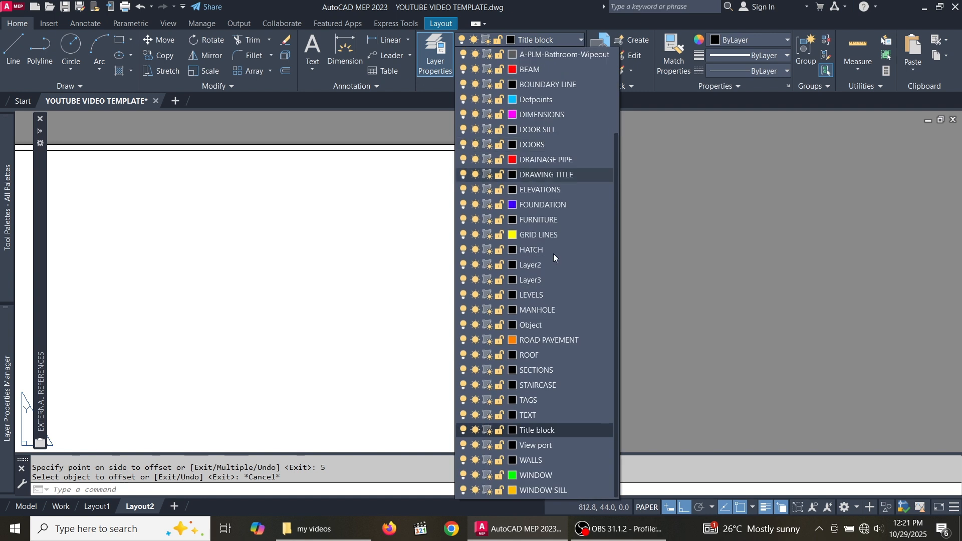
click(547, 415)
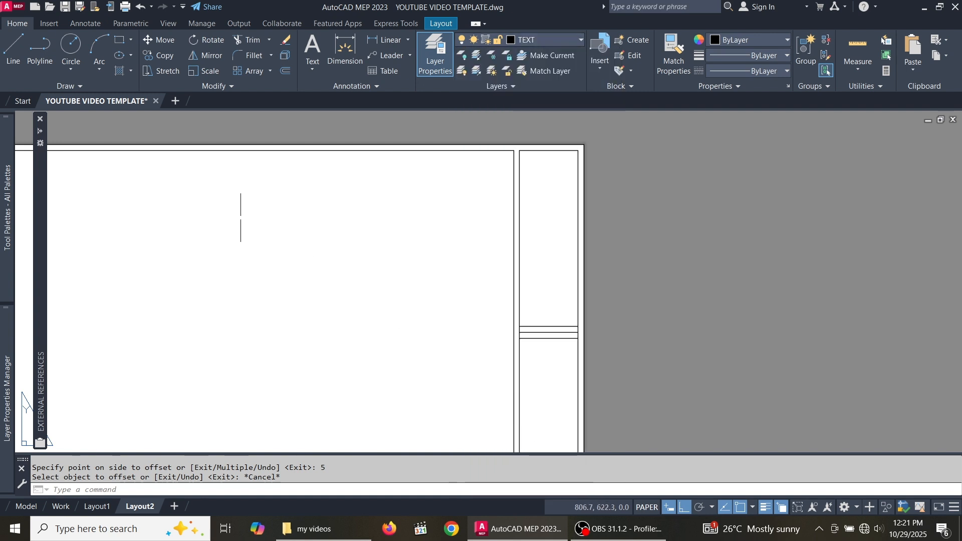
- Start a multiline text and keep TITLE BLOCK as the text style
click(314, 43)
scroll(457, 215, down, 2)
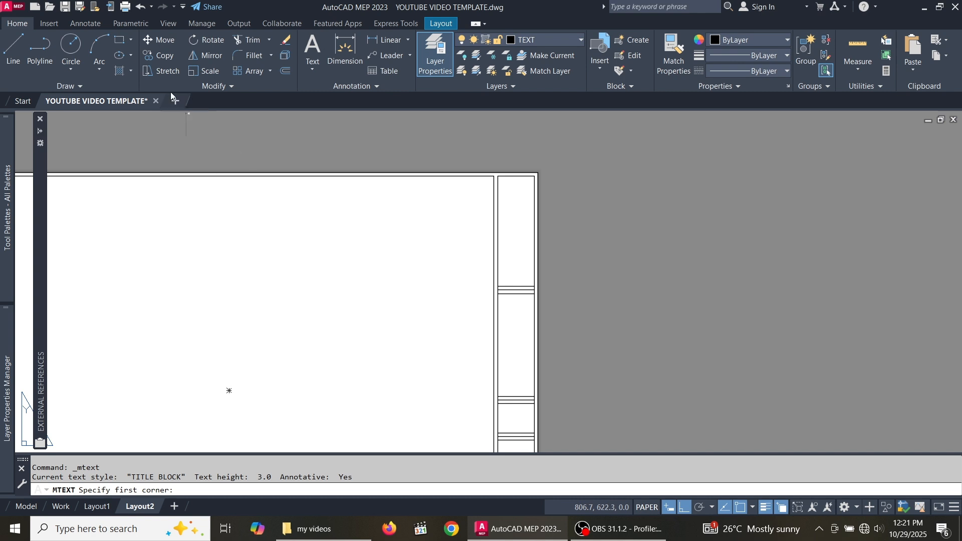
scroll(522, 178, up, 3)
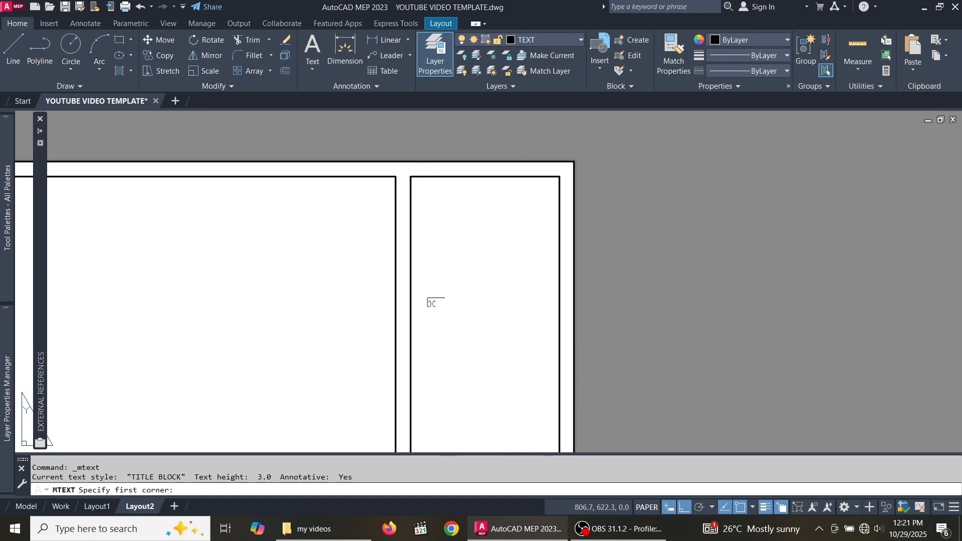
click(95, 25)
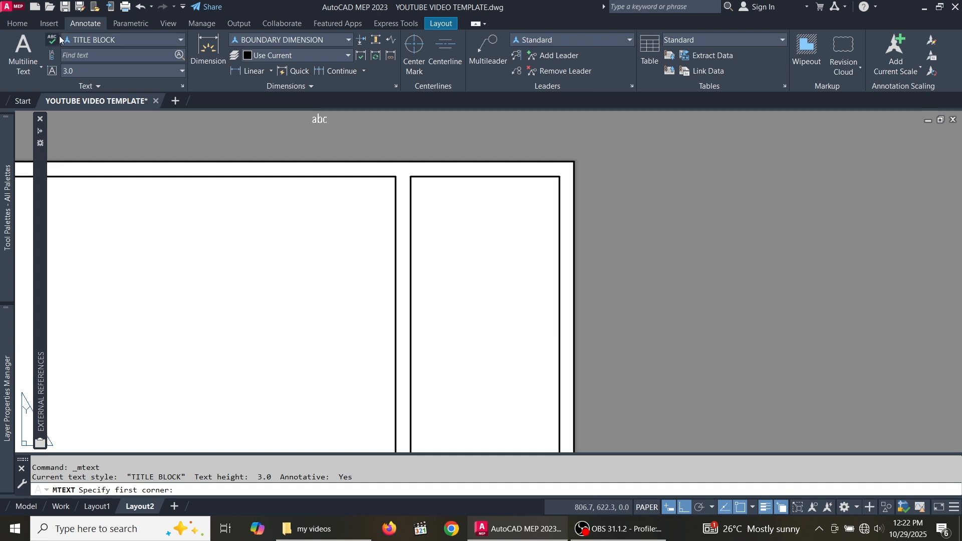
click(181, 40)
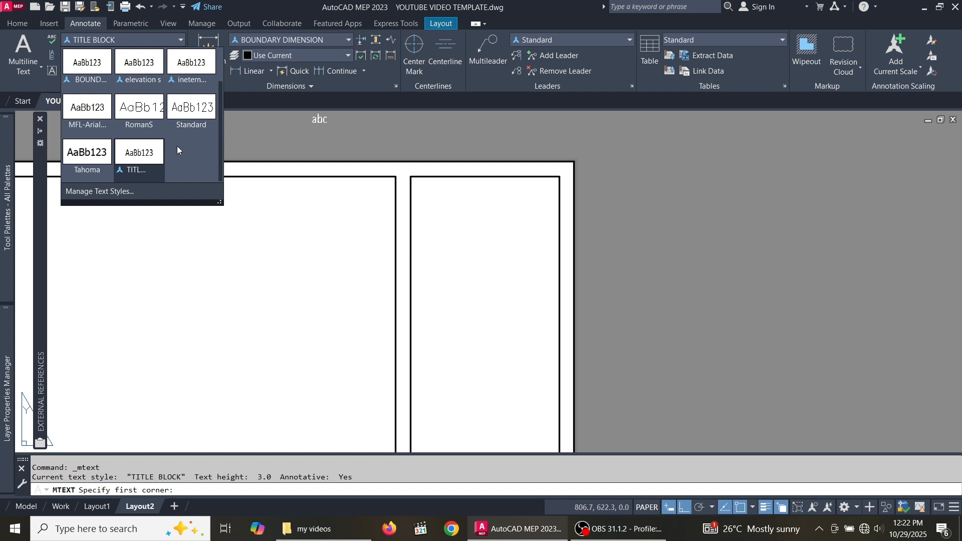
click(126, 38)
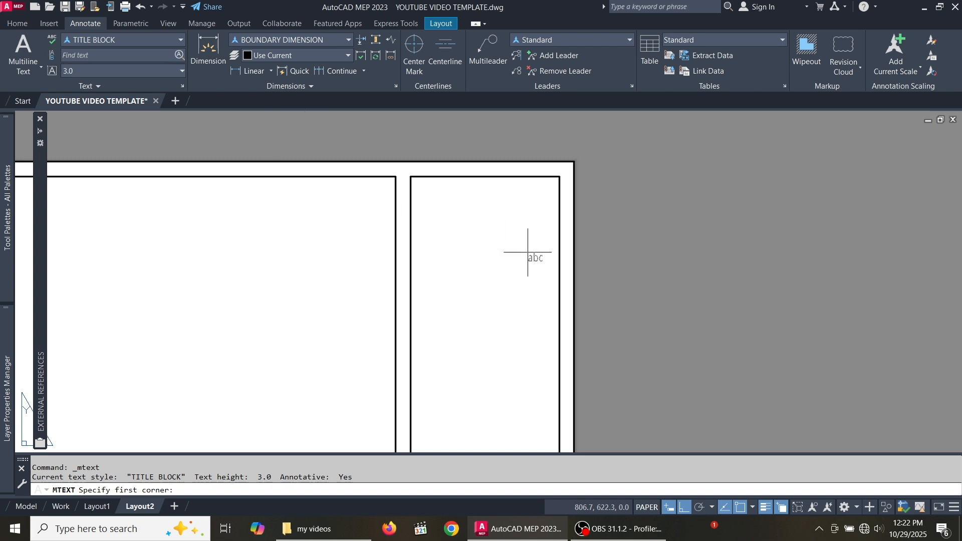
- Draw the text box in the top box's upper-left and commit the NOTES heading
scroll(414, 189, up, 6)
click(364, 168)
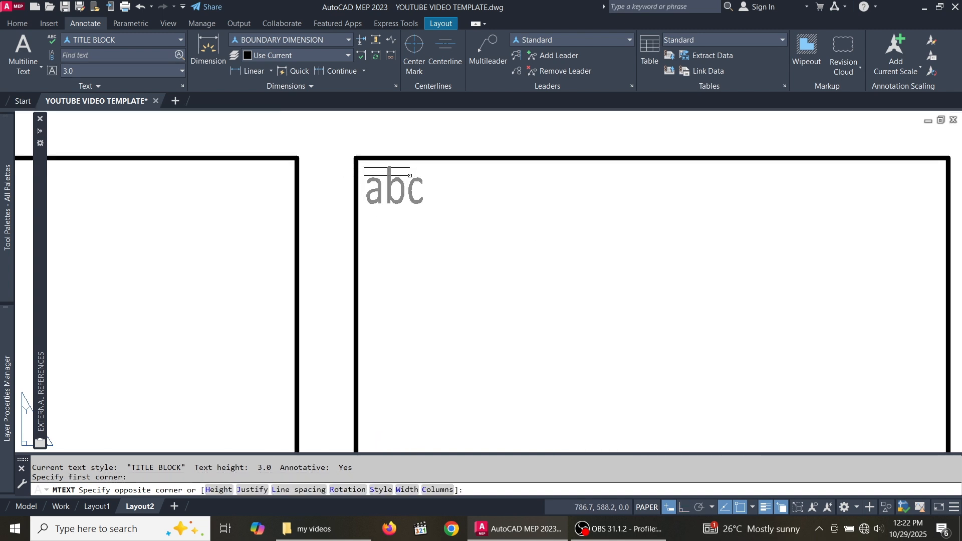
scroll(365, 171, down, 6)
click(536, 222)
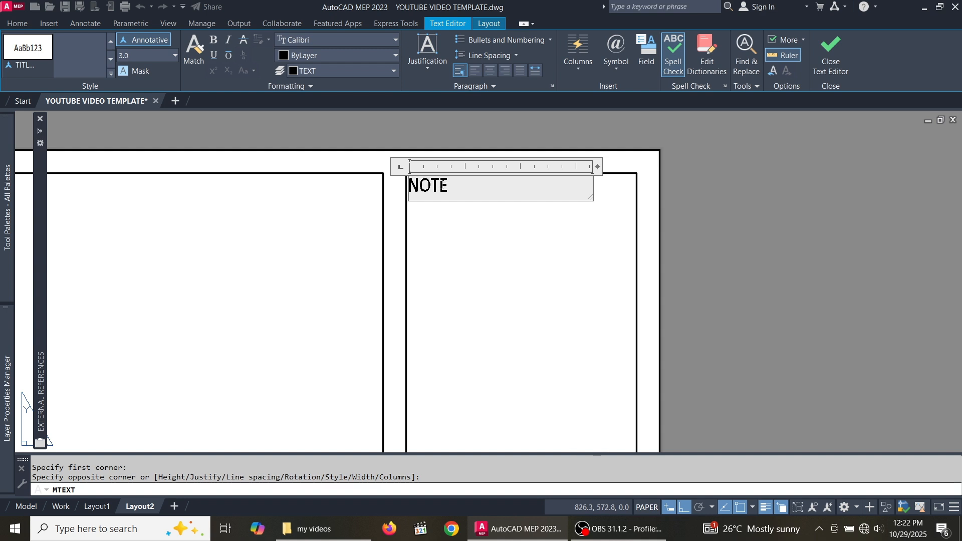
click(494, 240)
scroll(459, 173, up, 4)
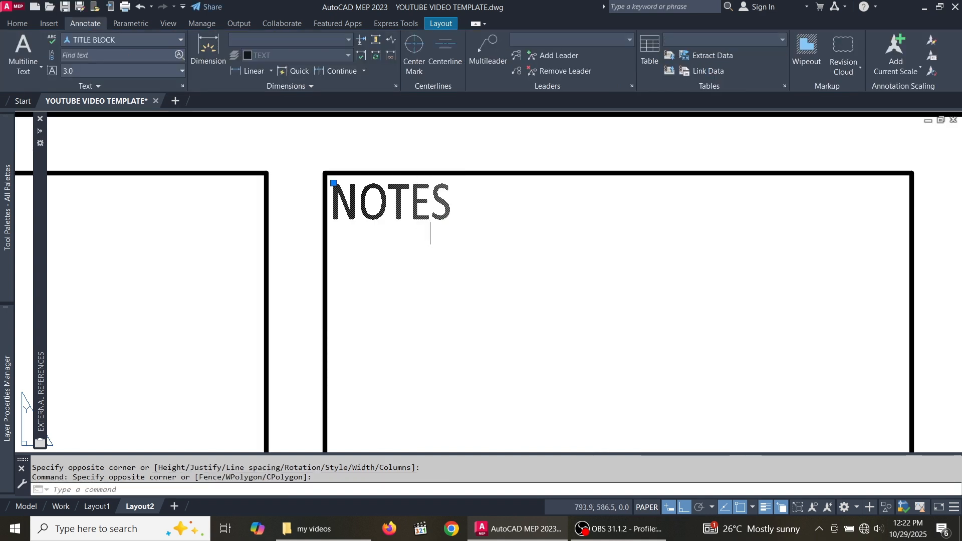
click(17, 24)
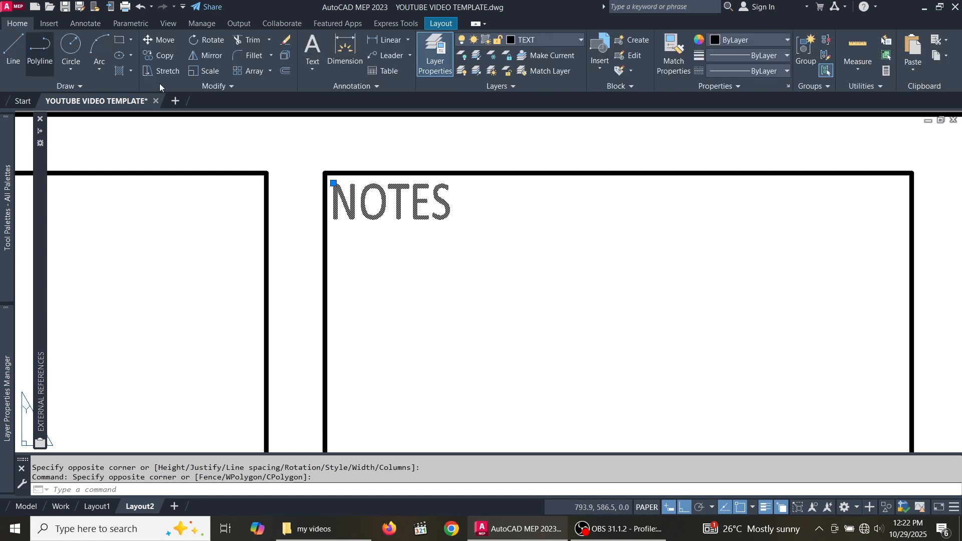
- Copy the NOTES heading from the top box corner down into a lower row box
click(159, 55)
scroll(345, 173, up, 6)
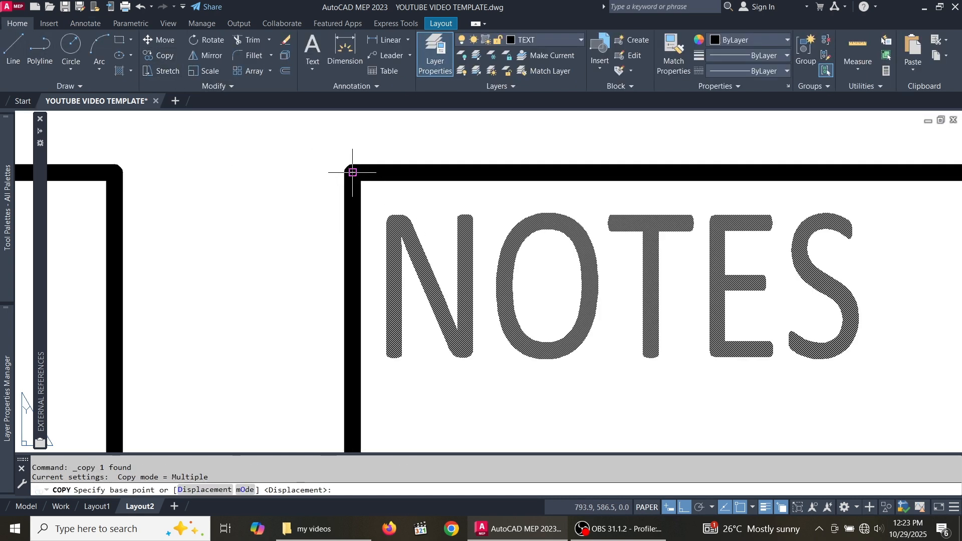
click(352, 172)
scroll(355, 150, down, 10)
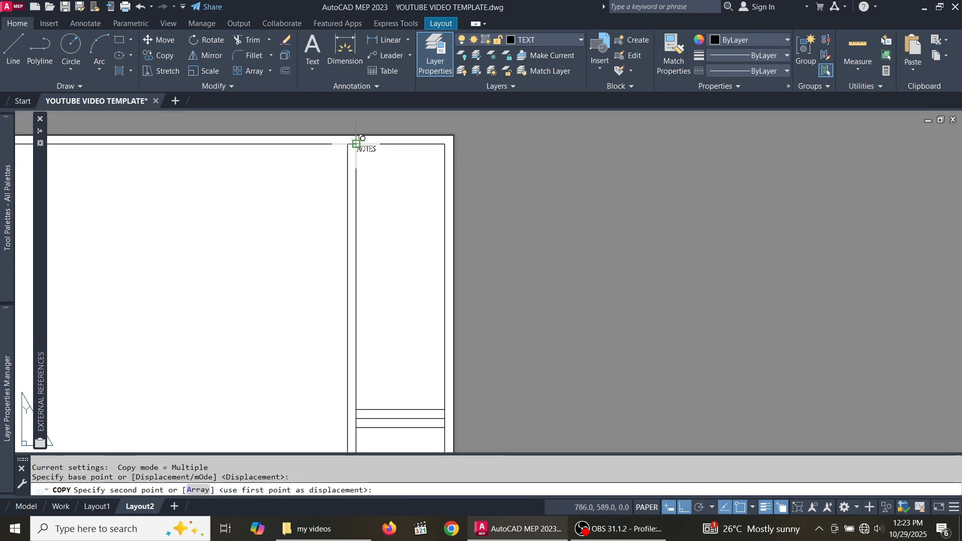
scroll(359, 226, up, 8)
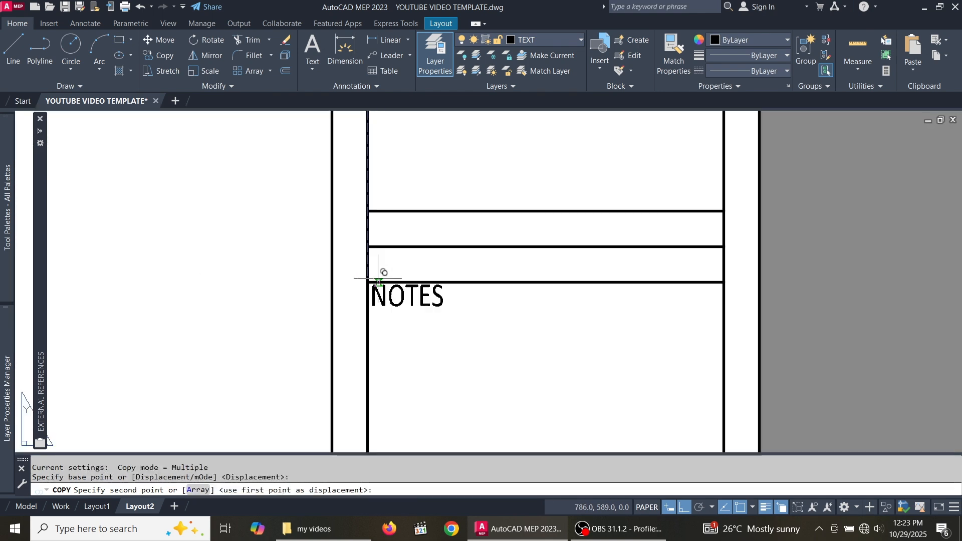
scroll(370, 210, up, 4)
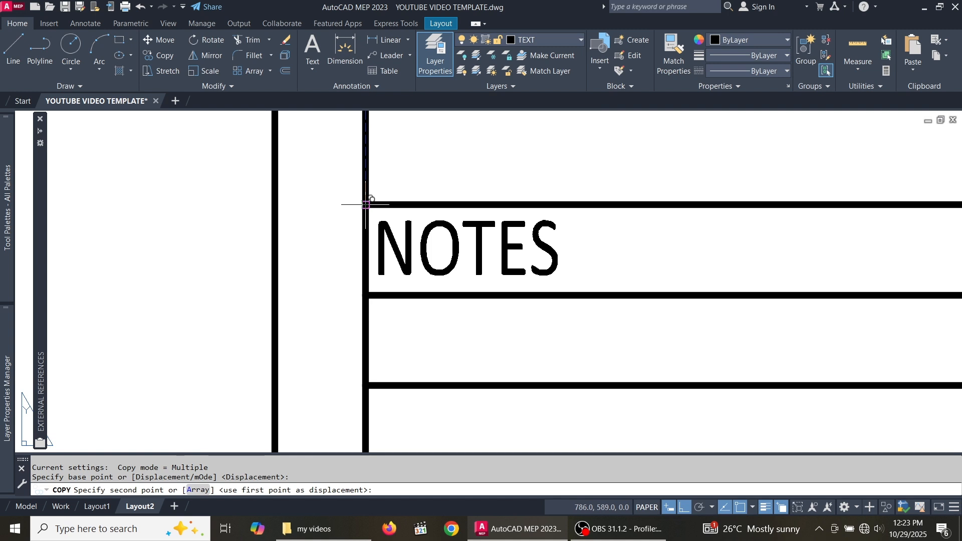
click(366, 204)
scroll(370, 200, down, 3)
key(Escape)
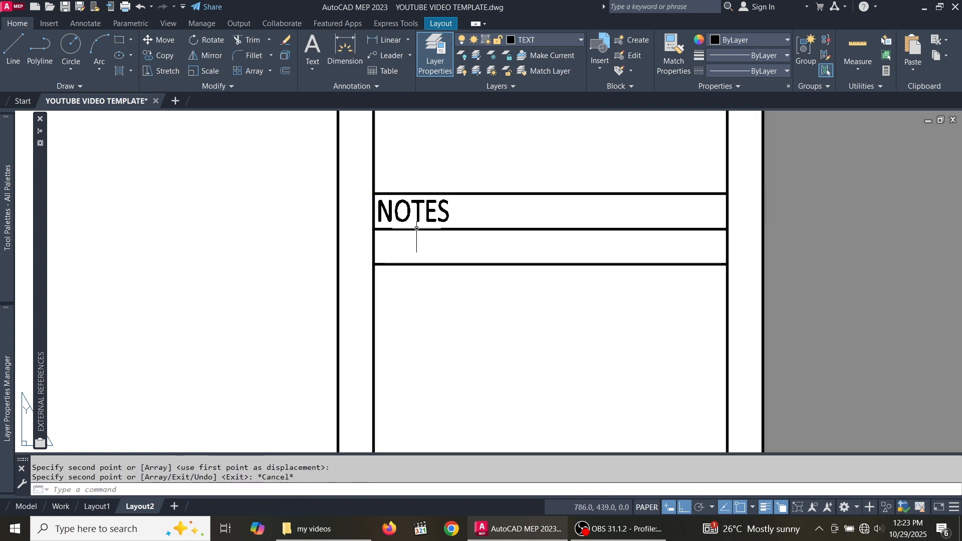
scroll(458, 216, up, 2)
- Replace the copied NOTES text with REVISION in the lower row box
click(440, 208)
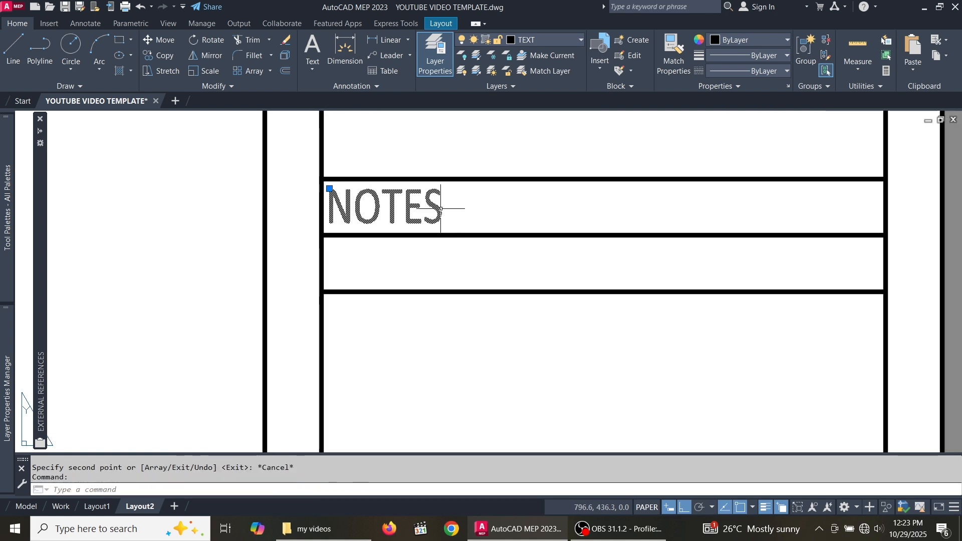
double_click(441, 209)
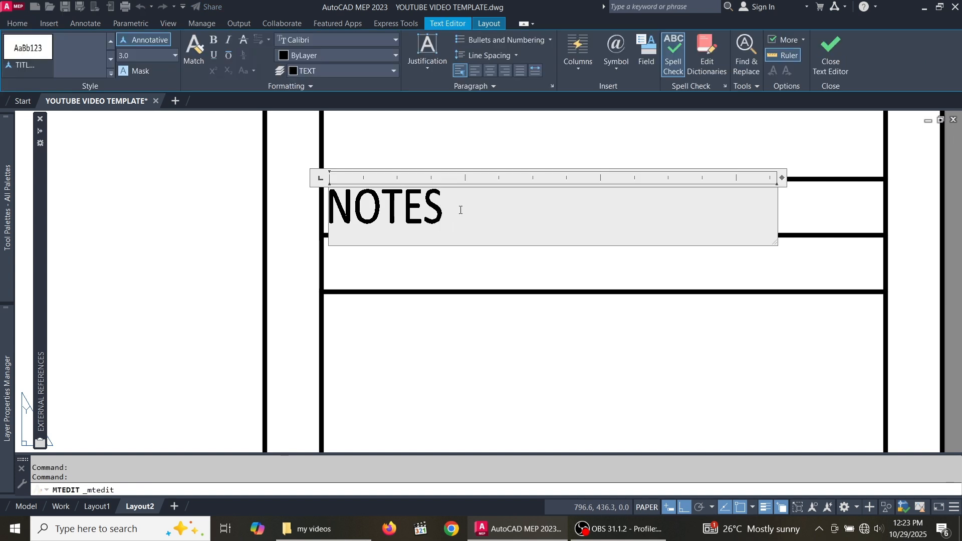
drag(471, 215, 336, 244)
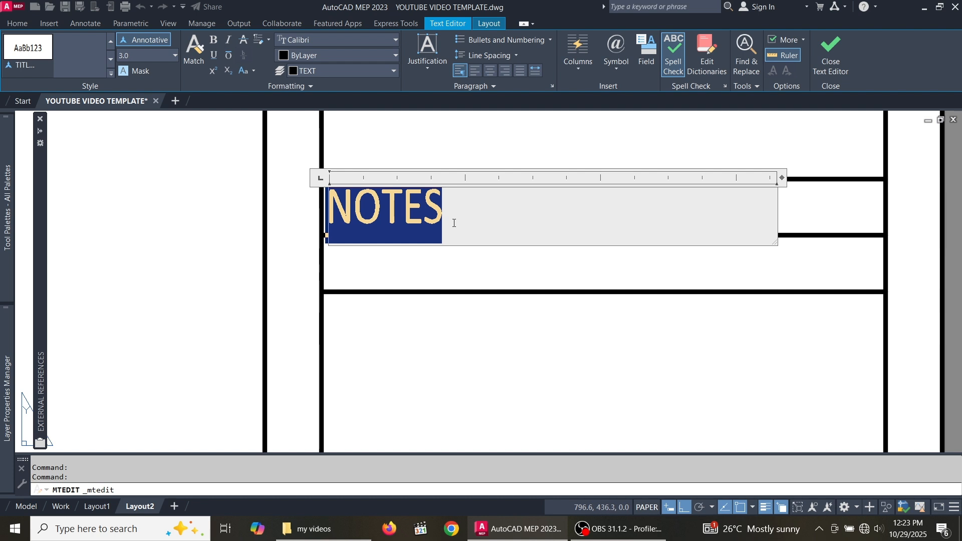
text(RE)
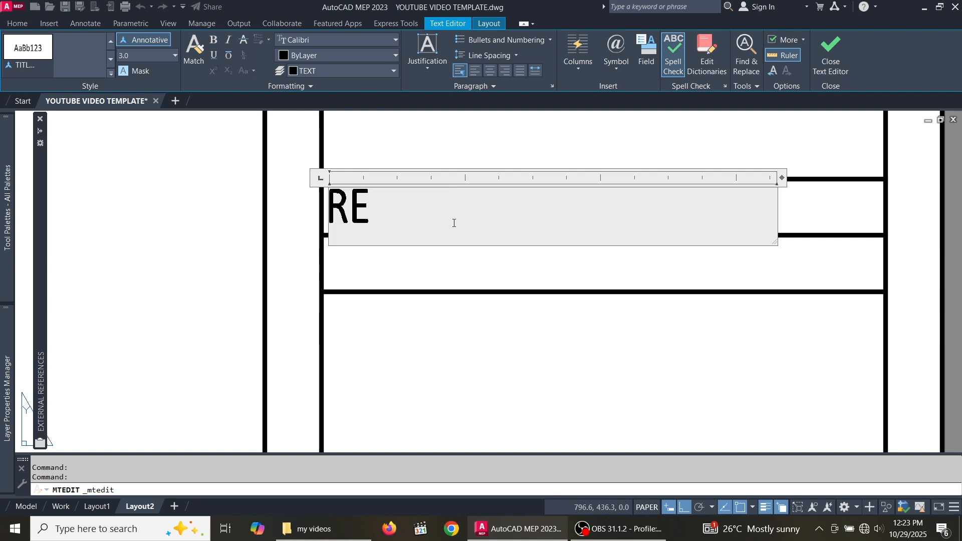
text(VISION)
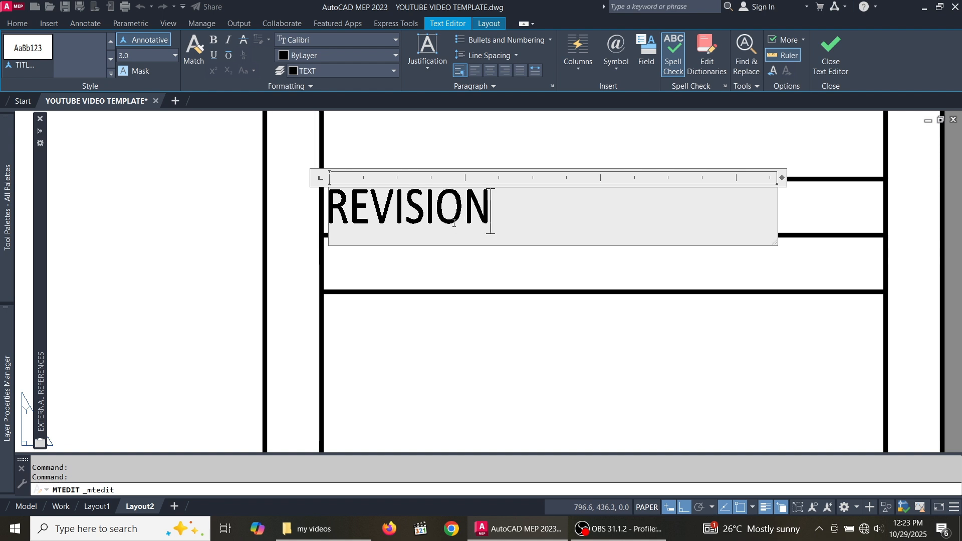
click(457, 280)
scroll(446, 184, down, 3)
- Offset the table's left border 5 inward, then offset that line 10 further right
scroll(502, 321, up, 2)
click(381, 258)
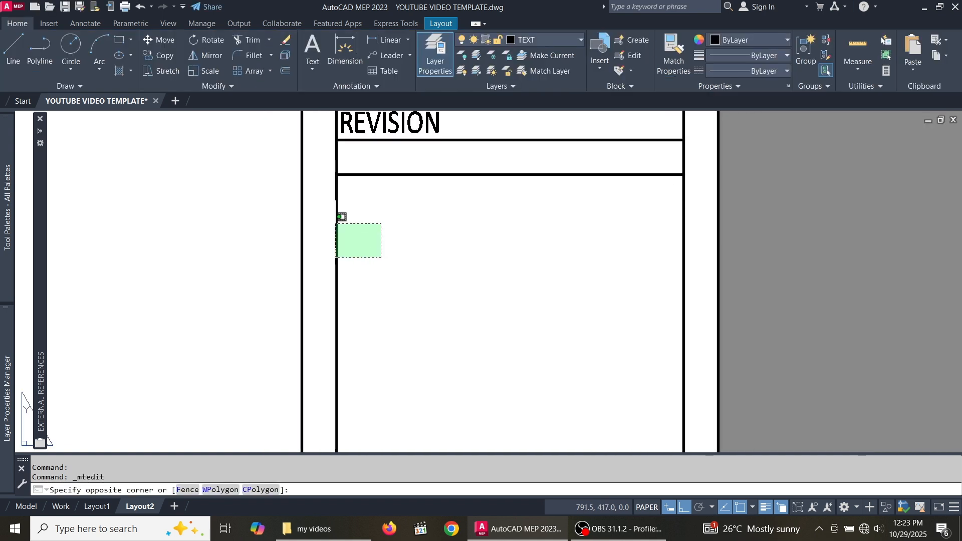
scroll(381, 220, down, 4)
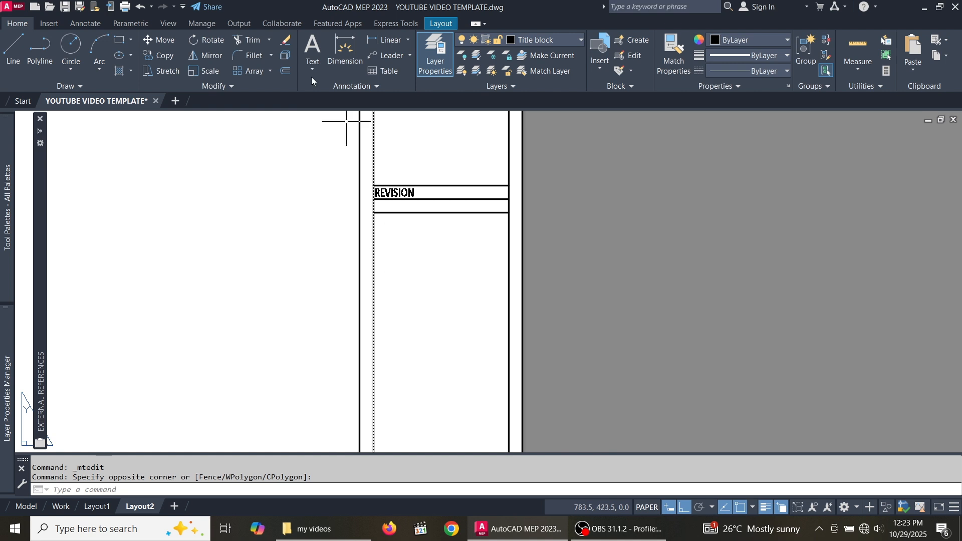
click(285, 70)
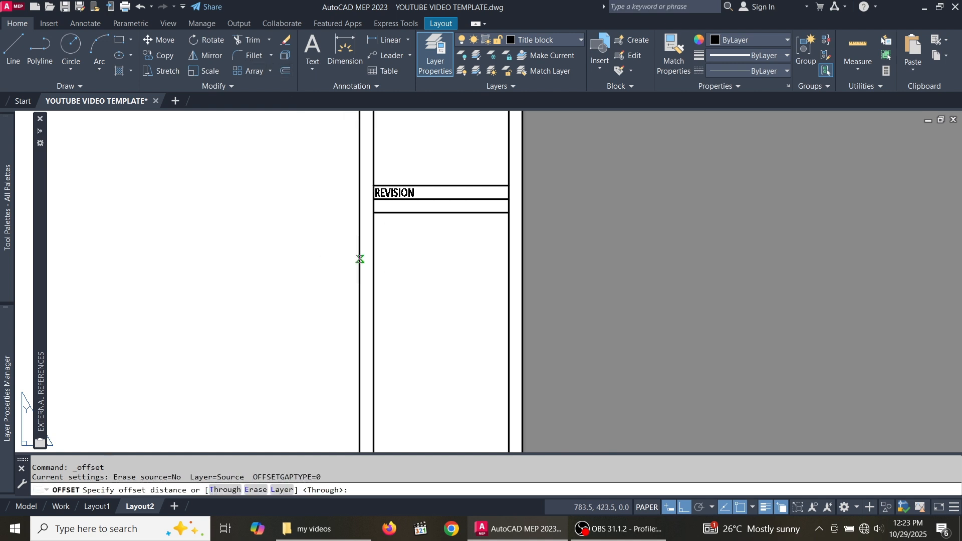
scroll(377, 245, up, 2)
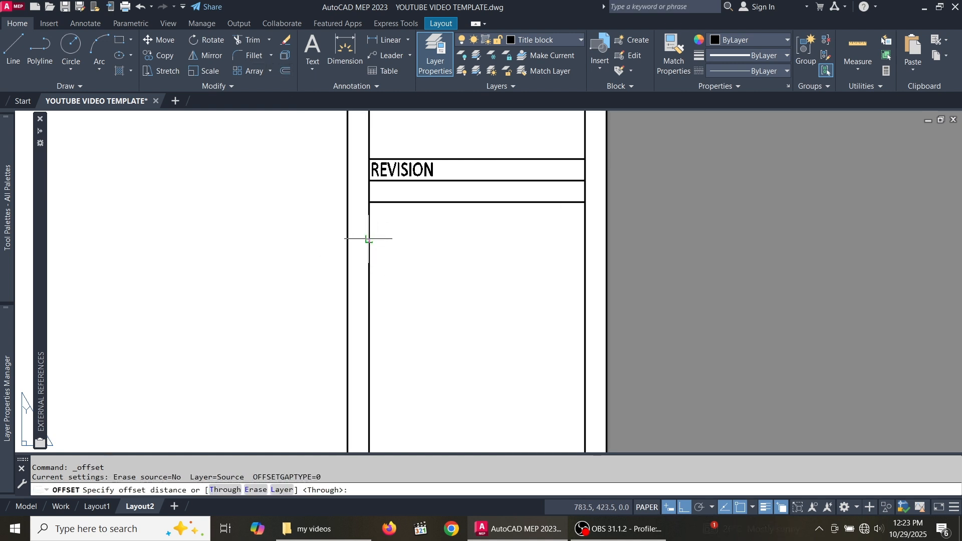
click(369, 239)
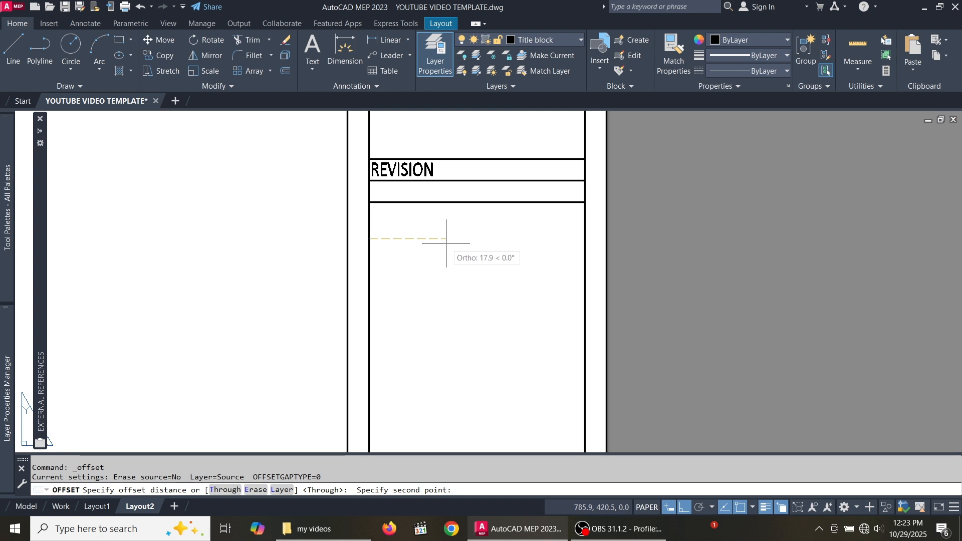
text(5)
key(Return)
click(370, 242)
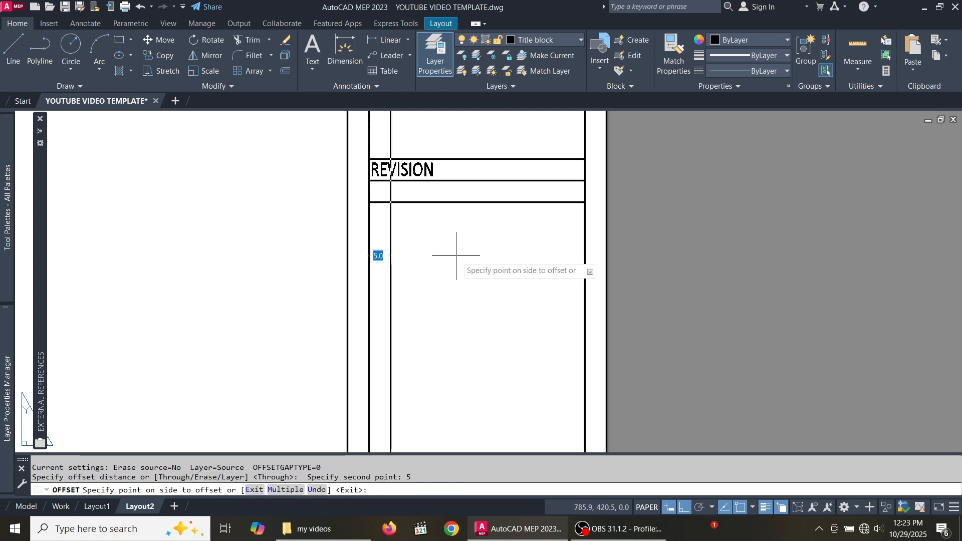
click(456, 254)
click(391, 243)
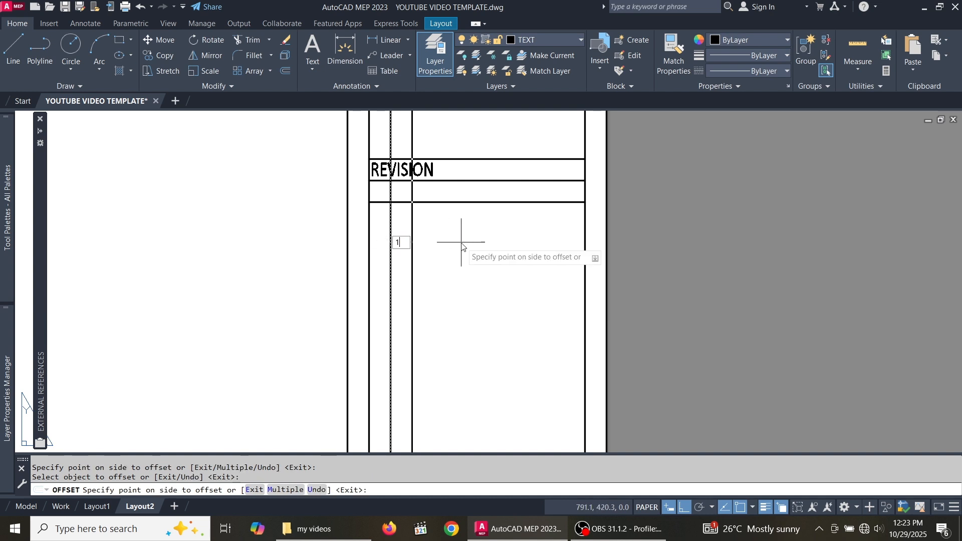
key(Return)
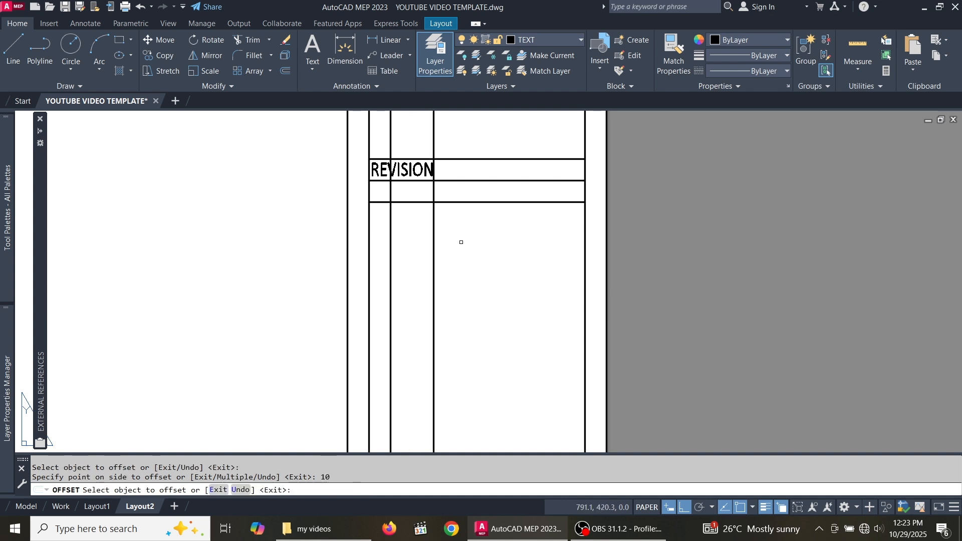
- Offset the table's right border 10 inward
click(582, 243)
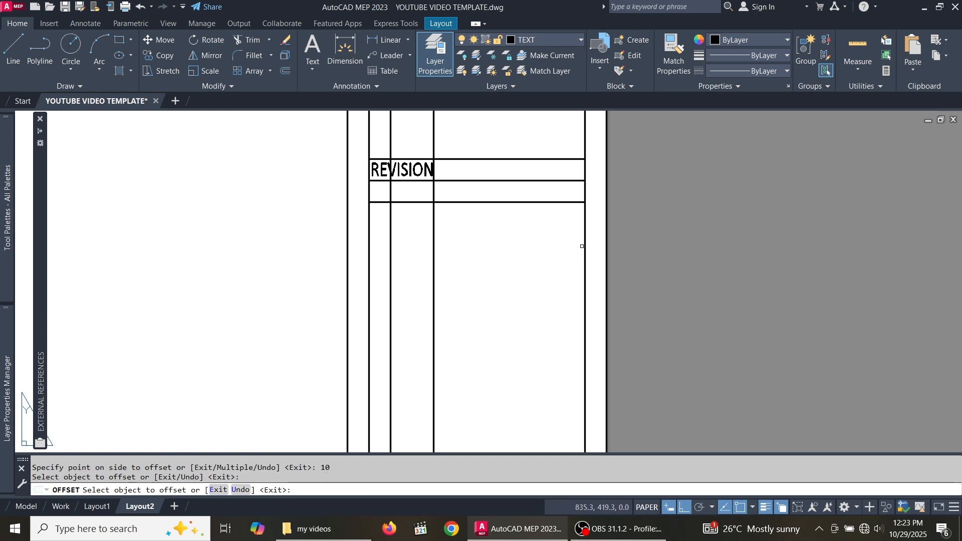
click(585, 244)
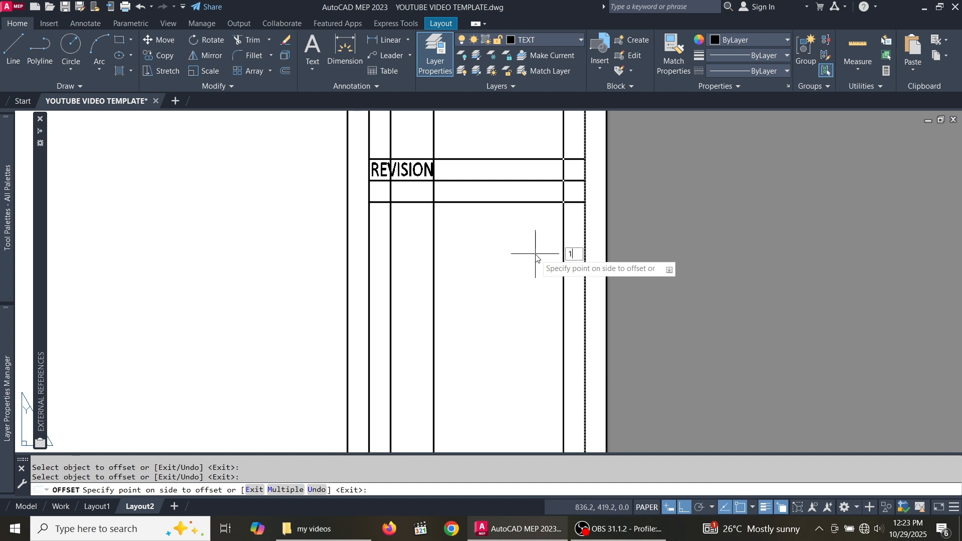
click(535, 254)
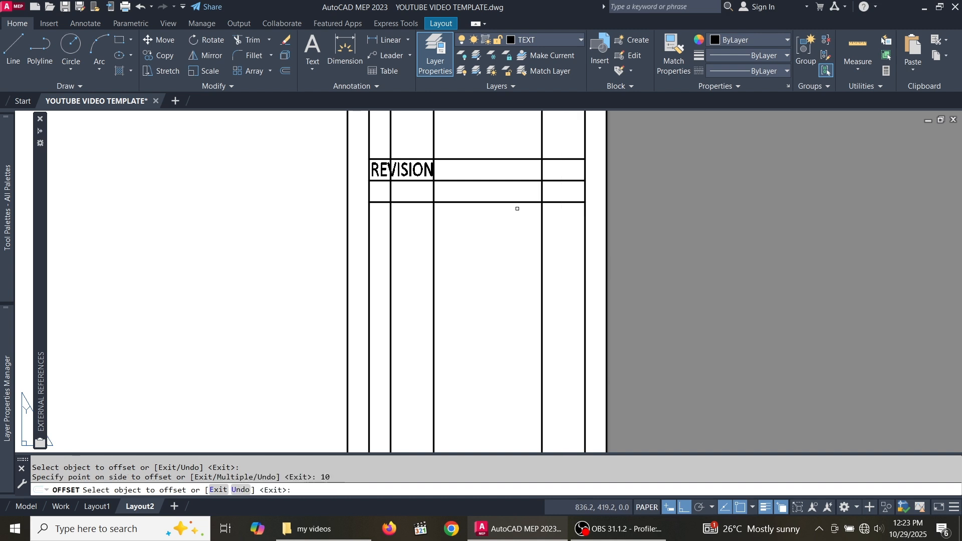
key(Escape)
- Select two horizontal table lines to serve as trim boundaries
scroll(493, 184, up, 2)
click(507, 197)
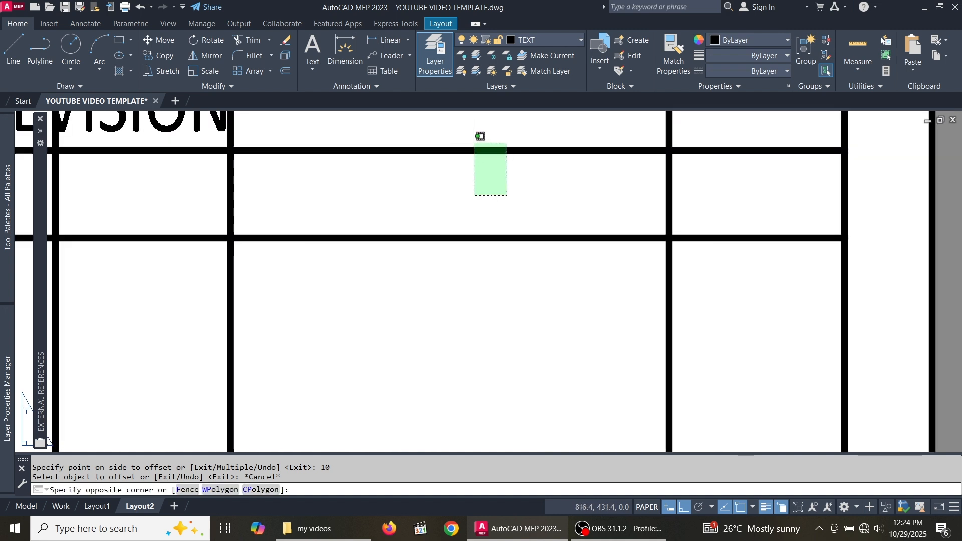
click(481, 136)
scroll(495, 160, down, 5)
scroll(496, 161, up, 8)
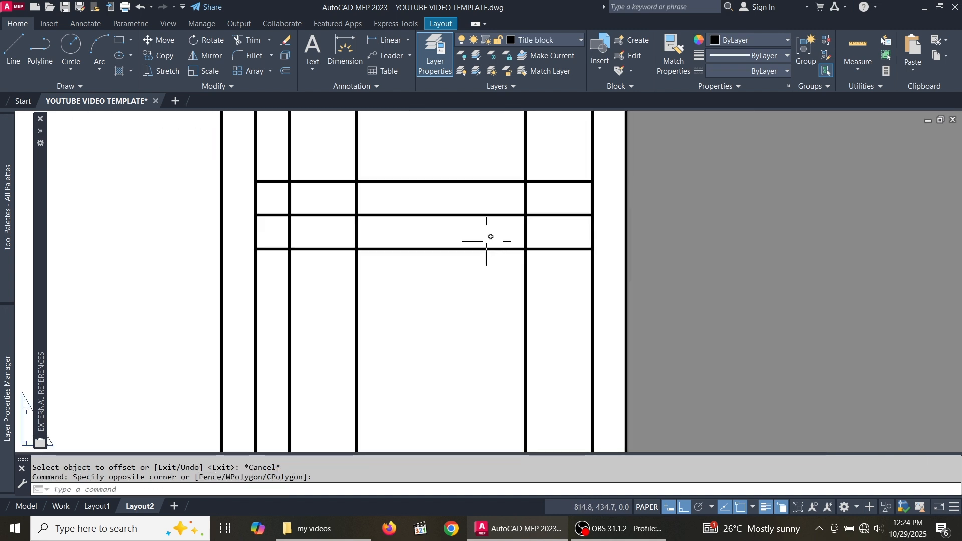
click(482, 198)
click(468, 165)
scroll(476, 197, down, 8)
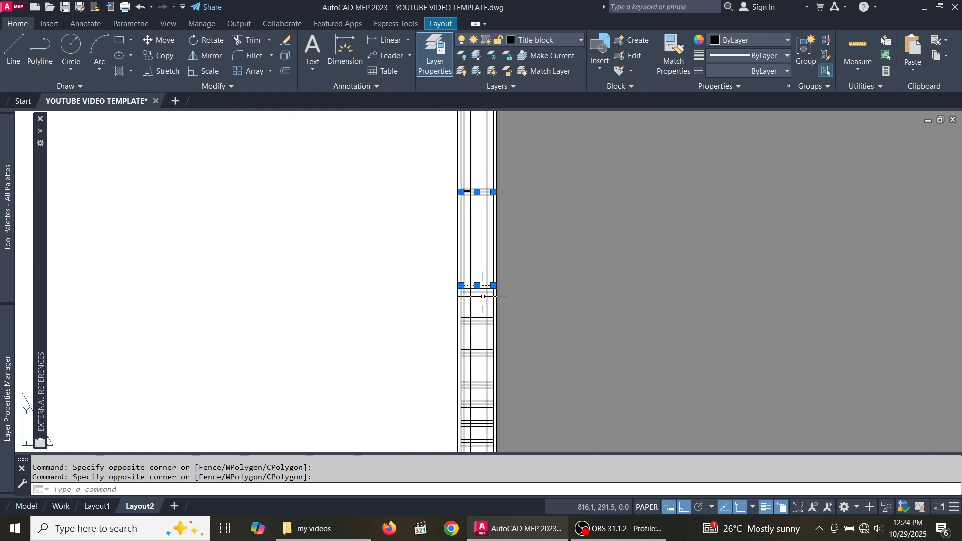
- Trim the column lines above the table against the two selected horizontal lines
click(254, 40)
scroll(473, 331, up, 5)
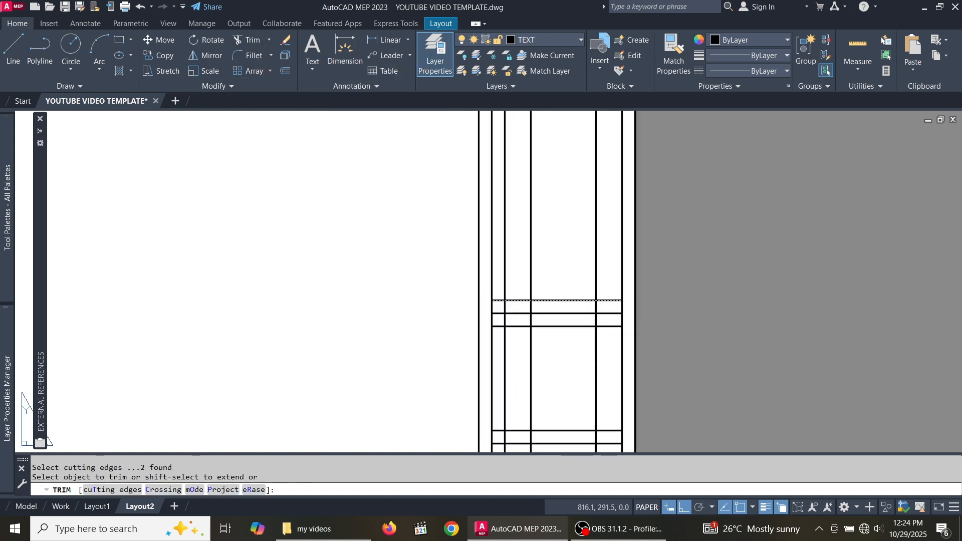
drag(605, 357, 499, 356)
scroll(514, 365, down, 9)
scroll(522, 289, up, 7)
scroll(509, 323, up, 6)
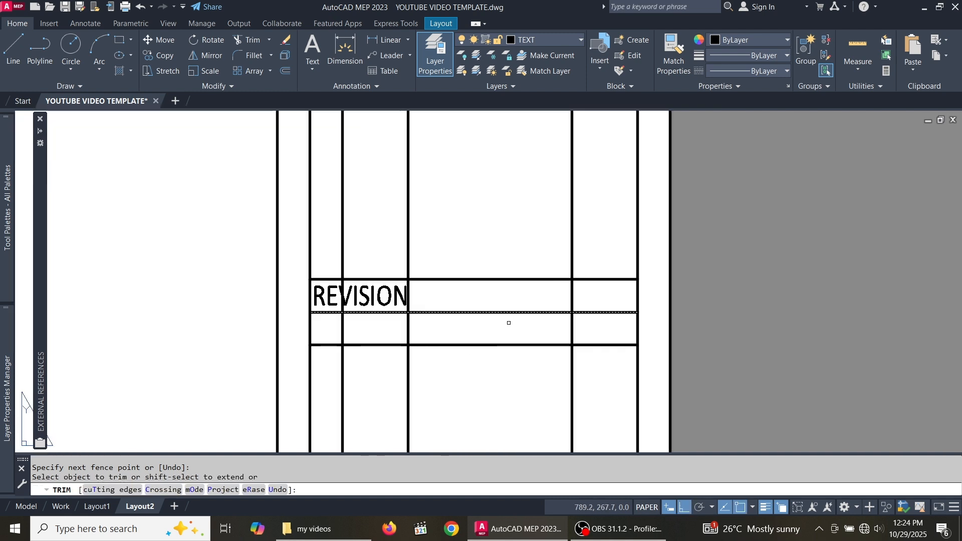
- Trim the column lines crossing the REVISION row, then select the REVISION heading
mouse_move(593, 233)
mouse_down()
mouse_move(354, 215)
mouse_move(331, 236)
mouse_move(365, 219)
mouse_up()
scroll(440, 193, down, 6)
scroll(458, 195, up, 6)
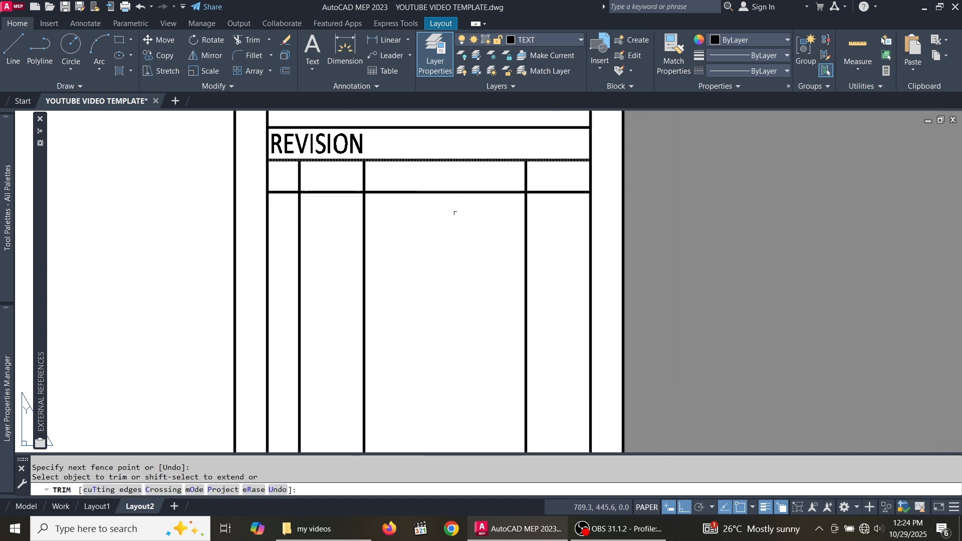
key(Escape)
scroll(441, 210, down, 3)
scroll(395, 209, up, 6)
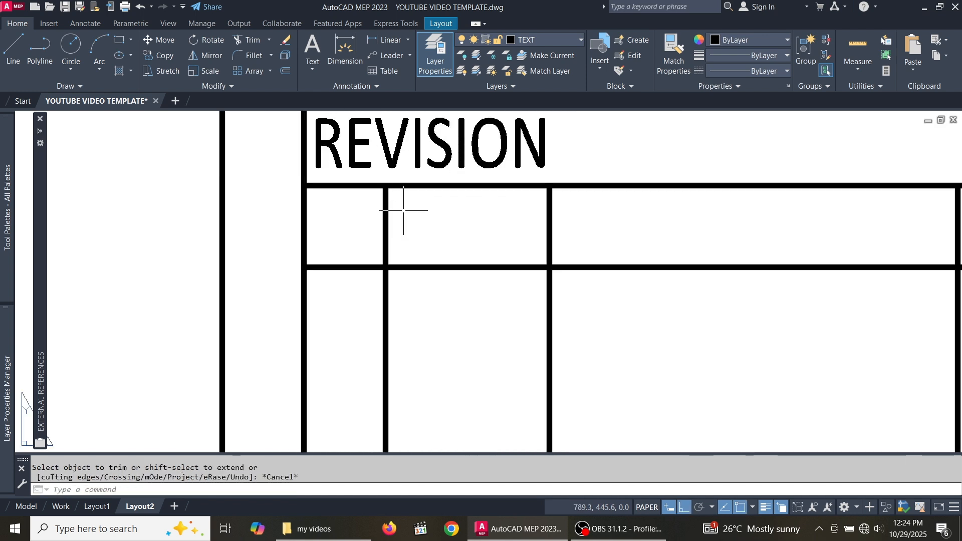
scroll(403, 210, down, 4)
scroll(396, 209, up, 4)
click(422, 210)
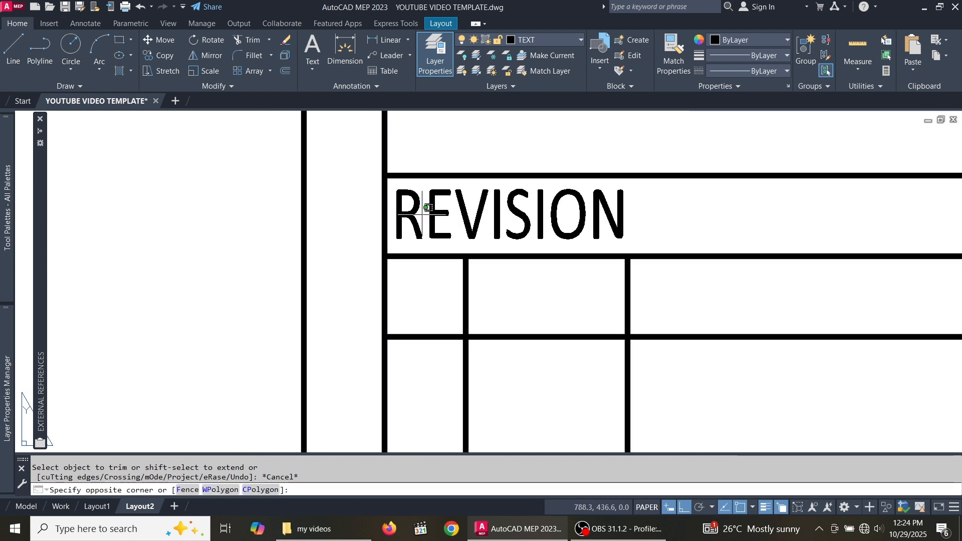
click(393, 188)
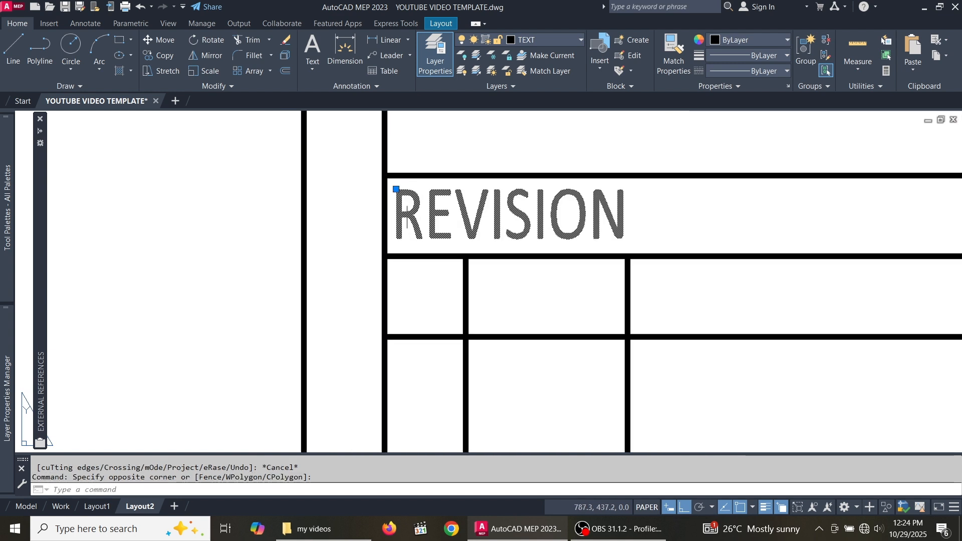
- Copy the REVISION heading into the first header cell below it
click(166, 56)
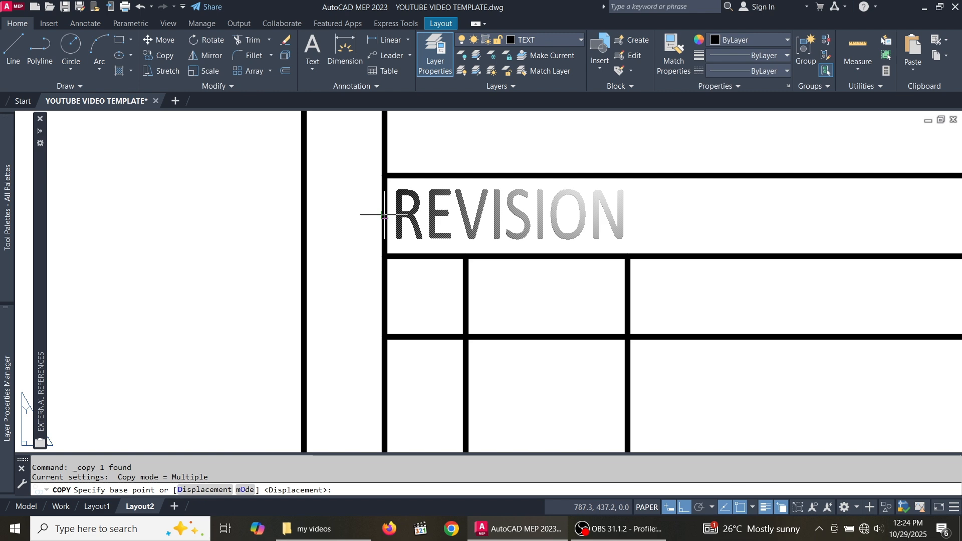
click(385, 175)
scroll(386, 263, up, 6)
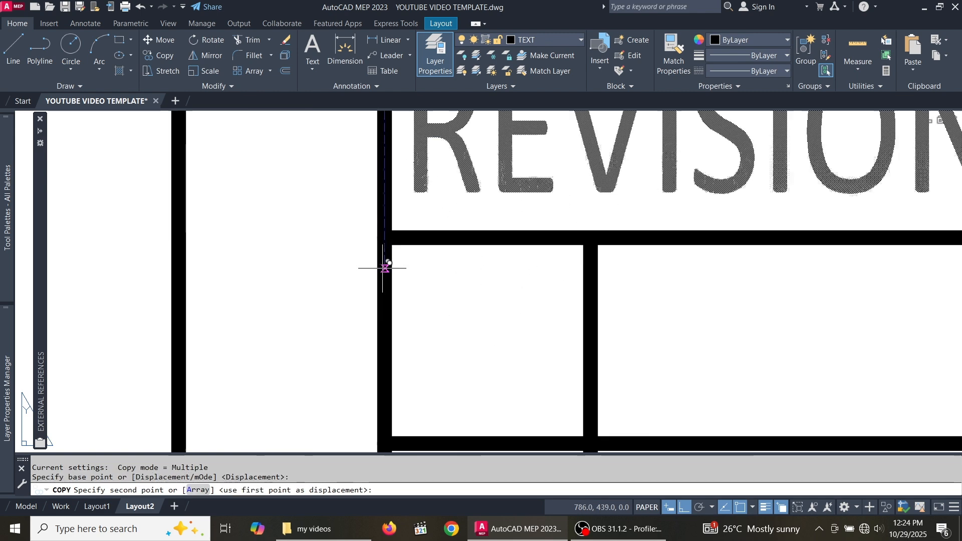
scroll(384, 219, down, 6)
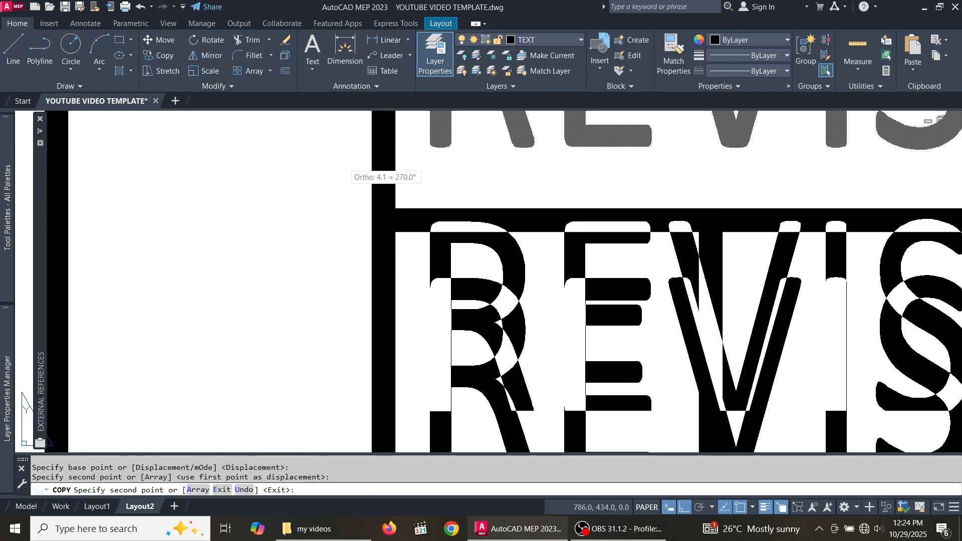
click(357, 187)
key(Escape)
- Change the copied text to read No and select it
scroll(445, 214, up, 3)
scroll(445, 214, up, 2)
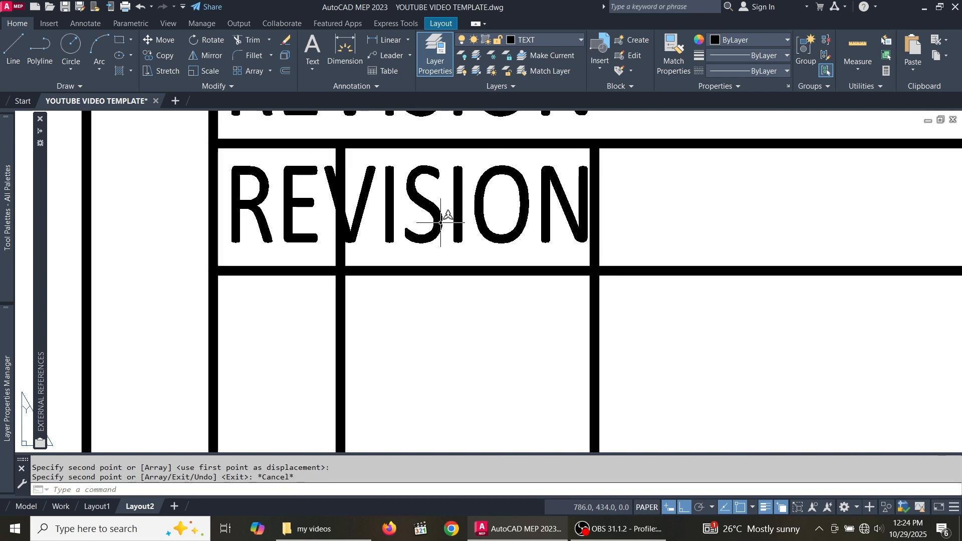
double_click(458, 229)
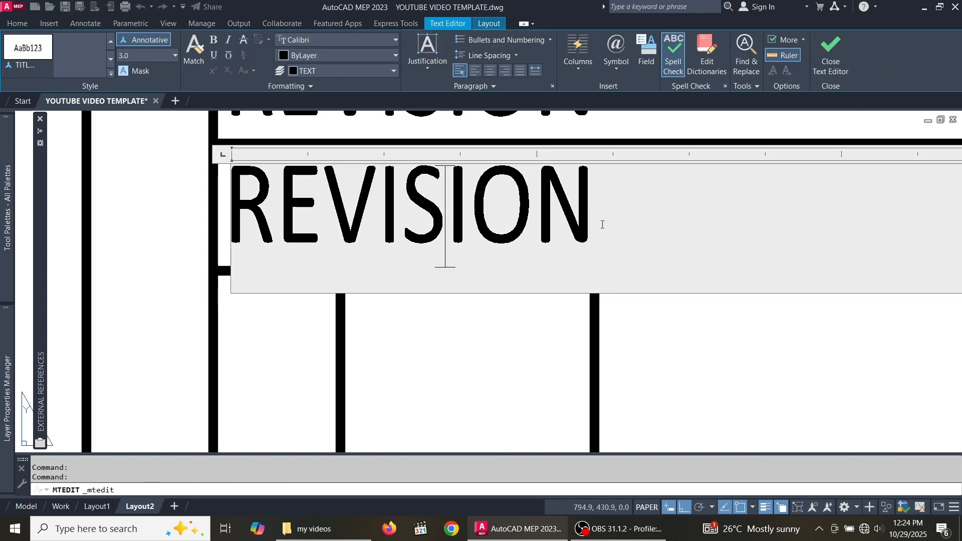
drag(603, 224, 245, 240)
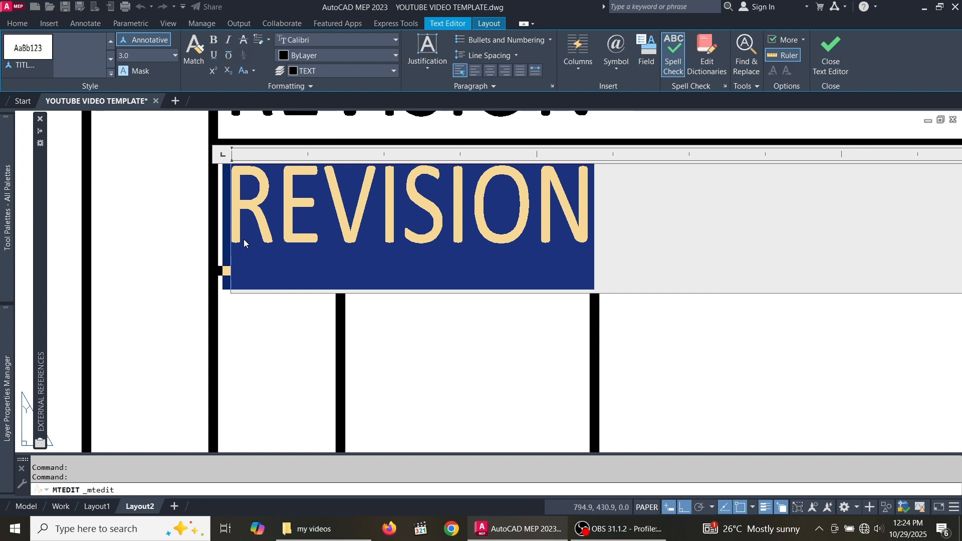
text(N)
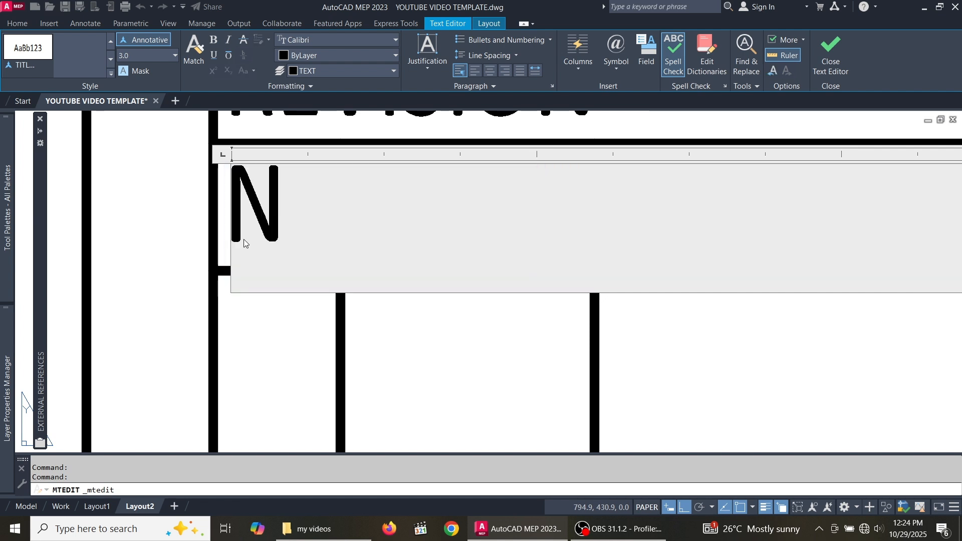
text(o)
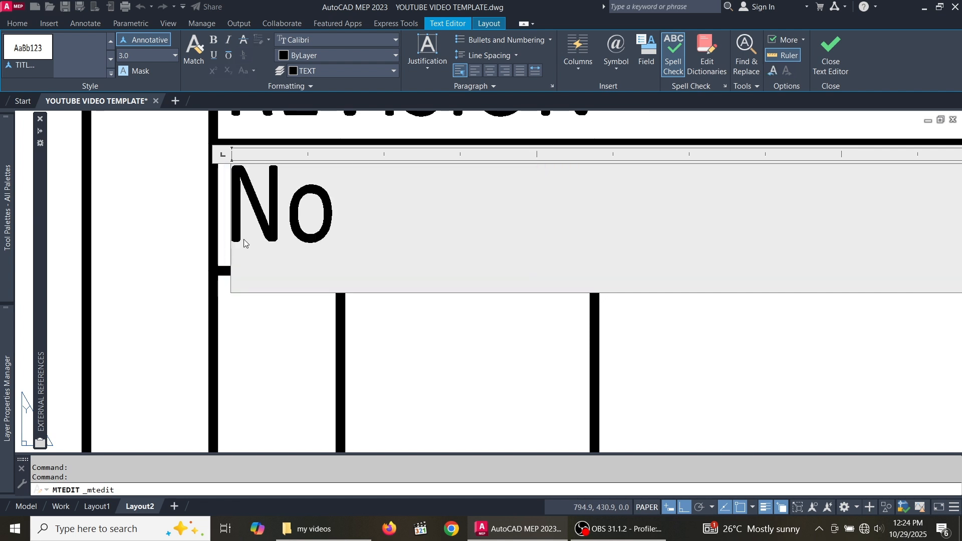
click(295, 368)
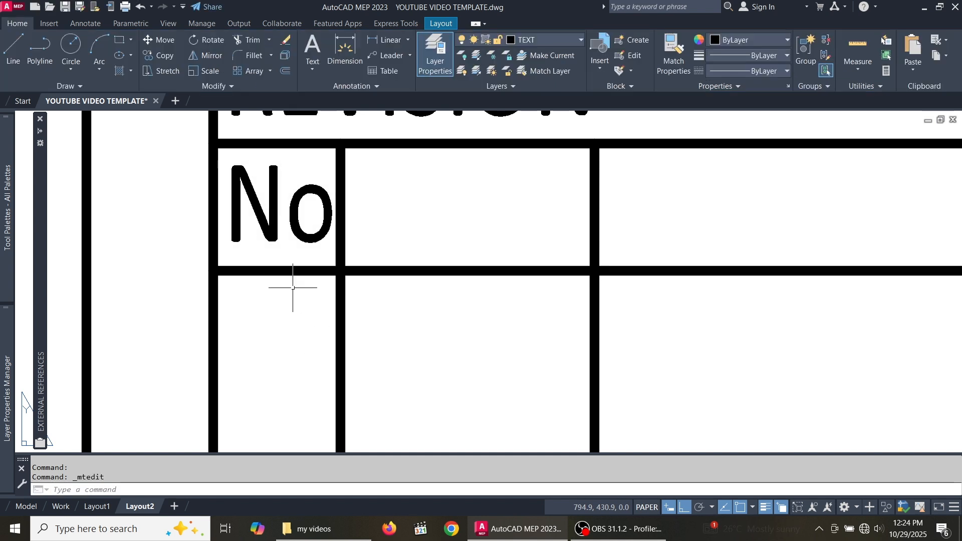
click(290, 266)
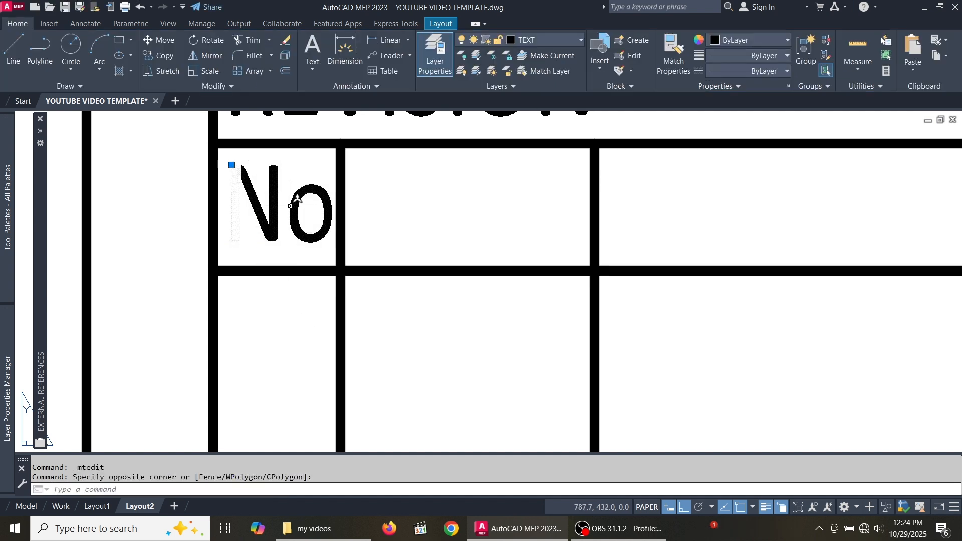
- Copy the No heading into the three remaining header cells of the revision table
click(160, 52)
click(214, 146)
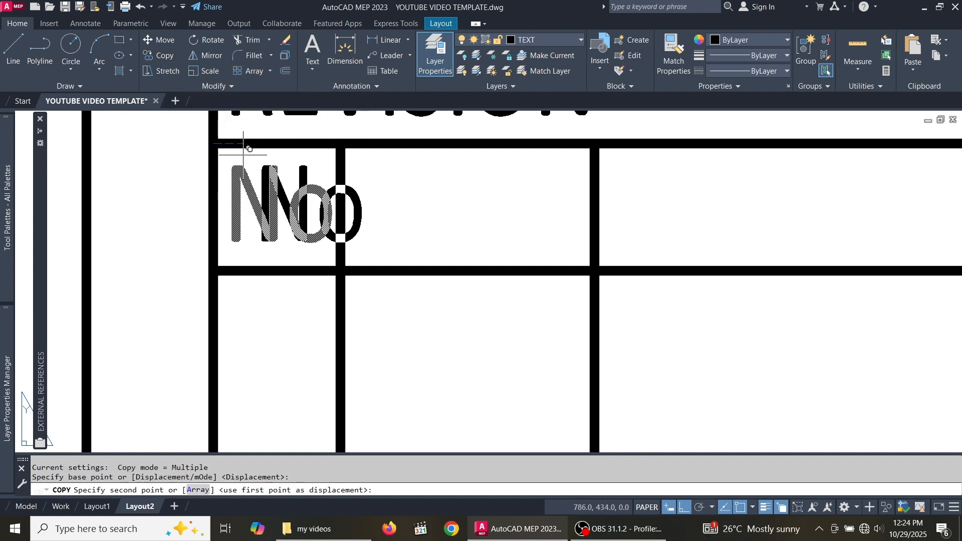
click(341, 145)
scroll(340, 147, down, 3)
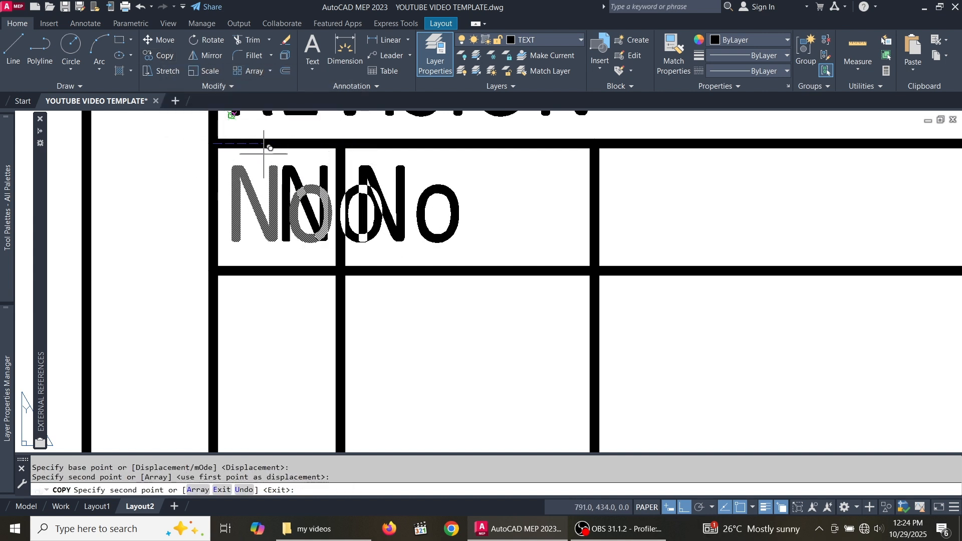
scroll(346, 145, up, 5)
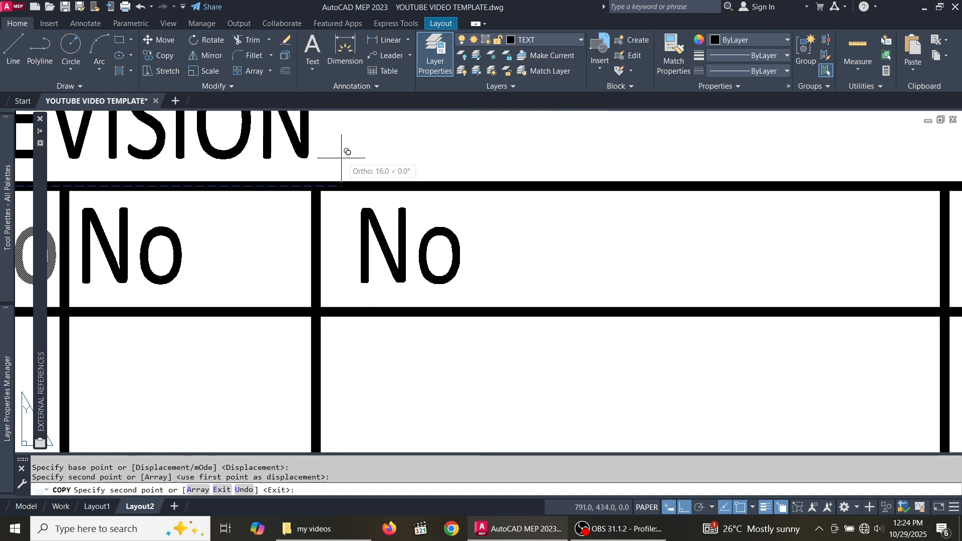
click(317, 172)
scroll(396, 189, down, 5)
scroll(386, 194, up, 5)
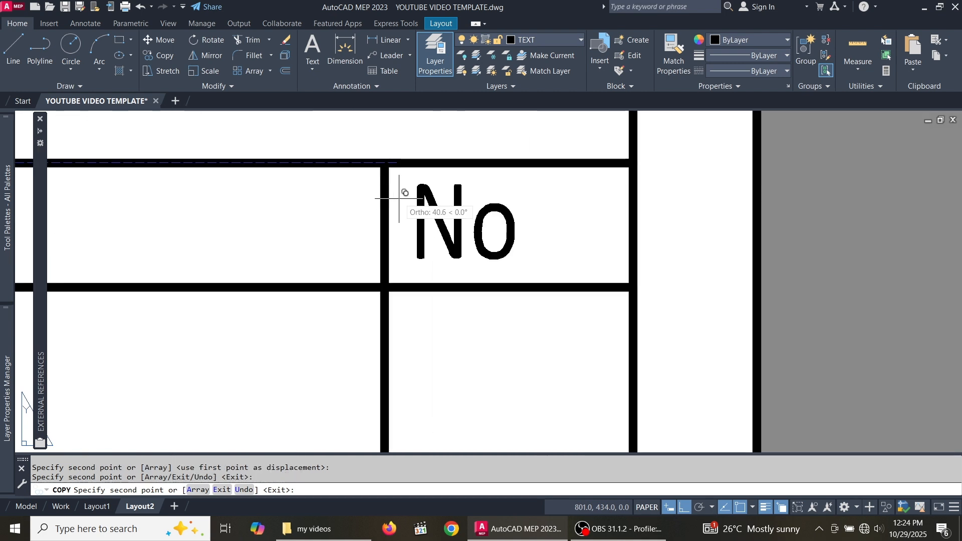
click(388, 162)
scroll(388, 161, down, 4)
key(Escape)
scroll(531, 185, down, 3)
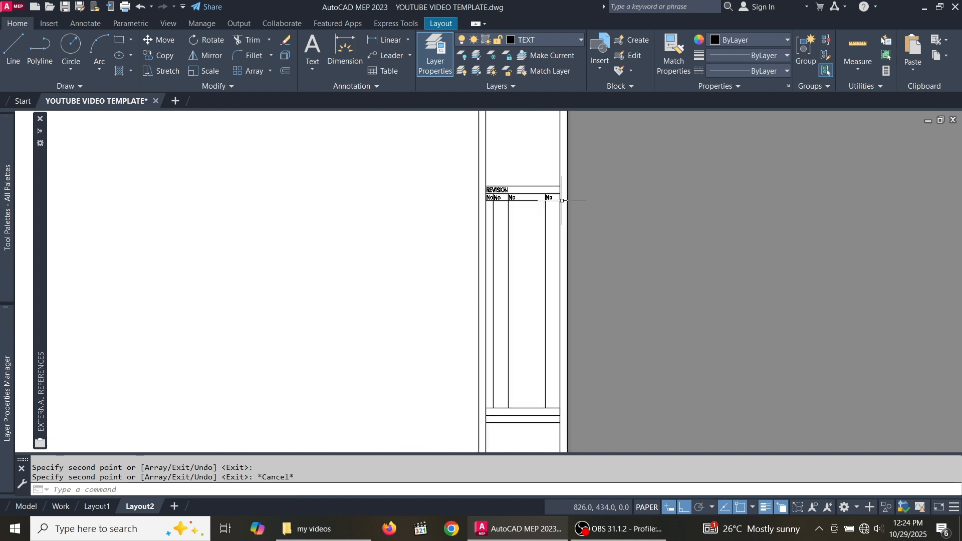
scroll(546, 192, up, 2)
scroll(432, 251, up, 6)
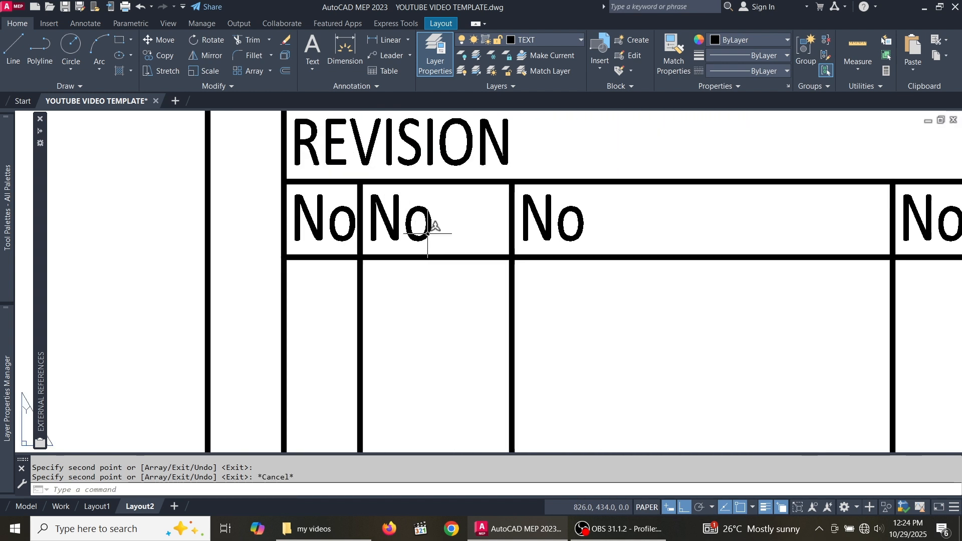
- Replace the second No heading's text with DATE
click(429, 236)
double_click(430, 236)
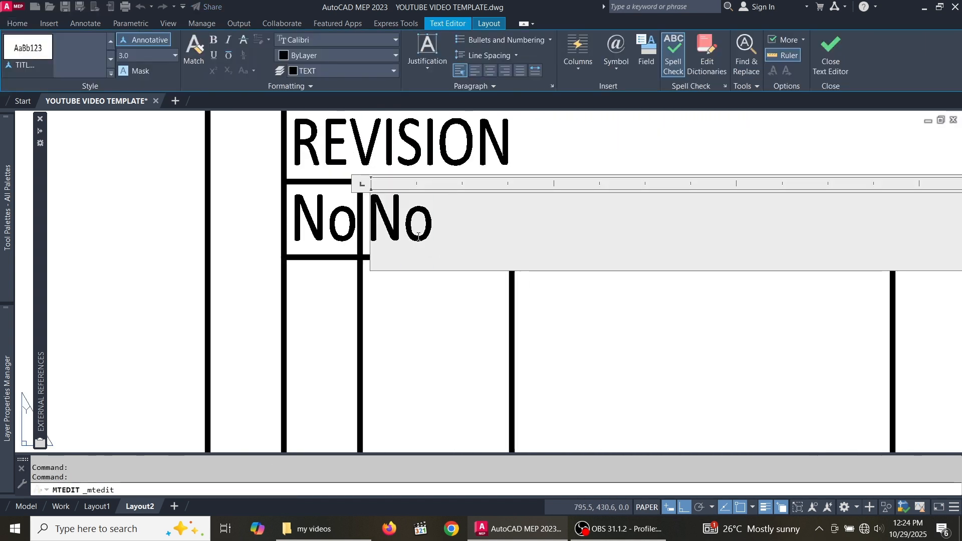
drag(418, 237, 380, 238)
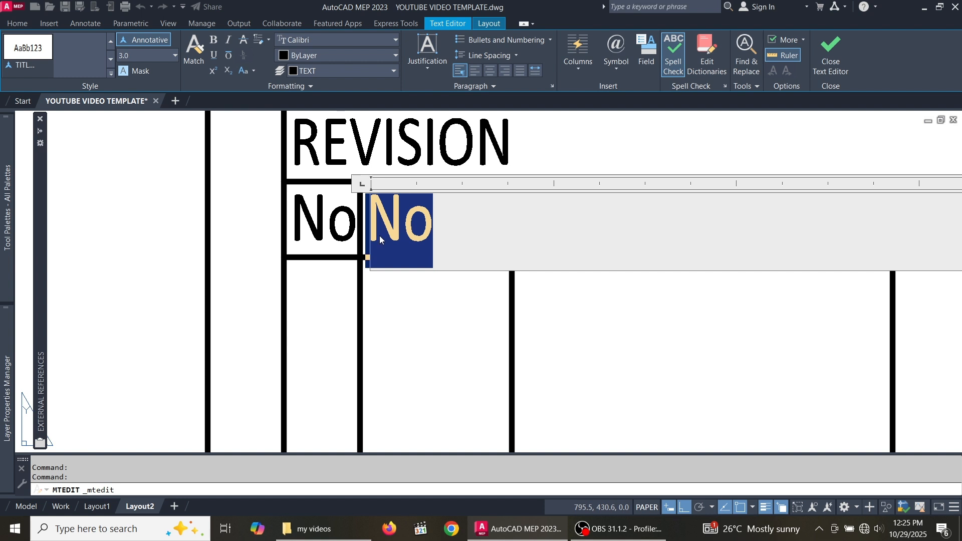
text(DATE)
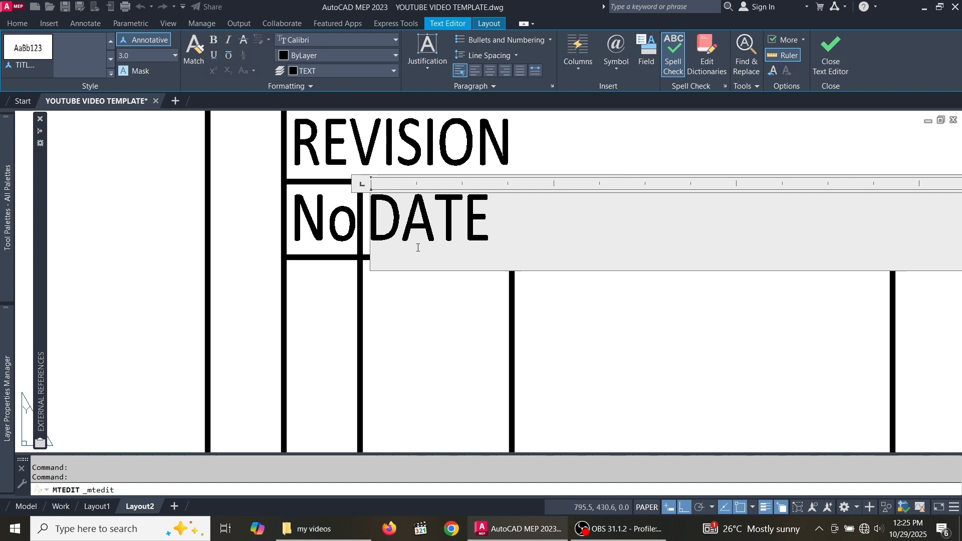
click(425, 311)
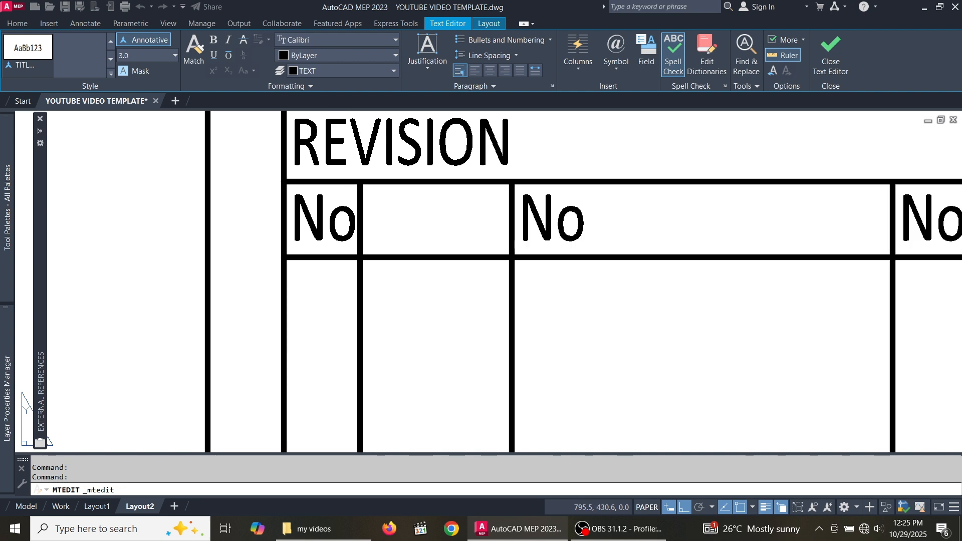
scroll(366, 268, down, 4)
scroll(454, 259, up, 4)
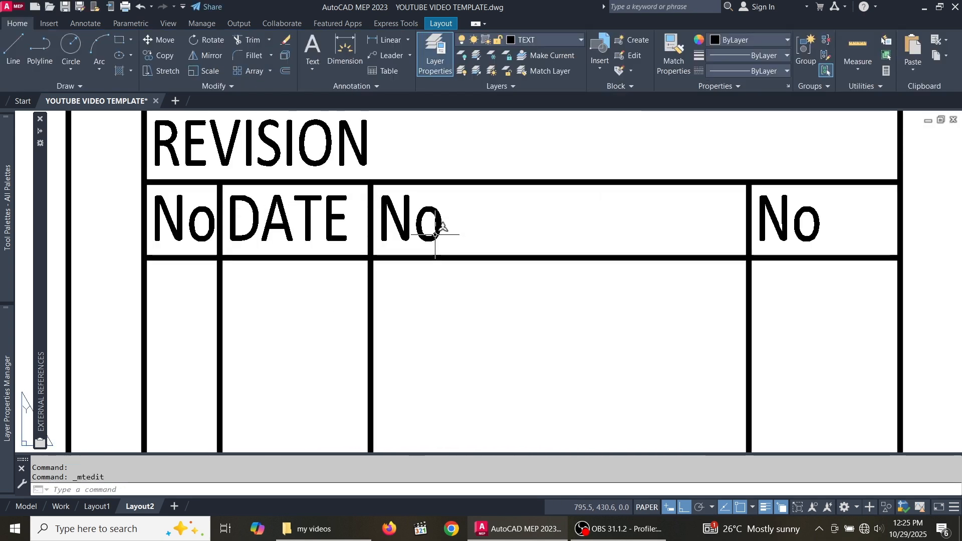
- Retype the third No heading as PARTICULARS, fixing the misspelling
double_click(439, 233)
drag(442, 233, 381, 233)
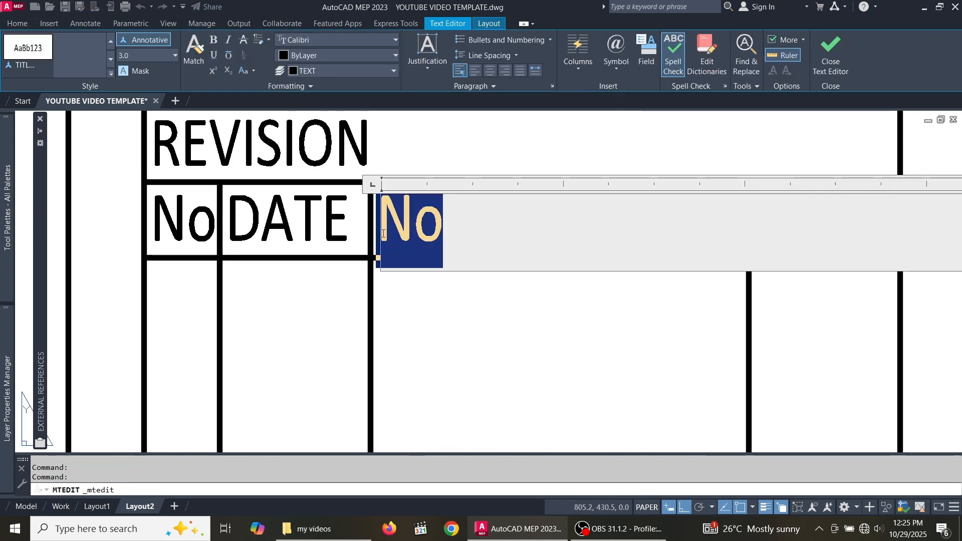
text(PA)
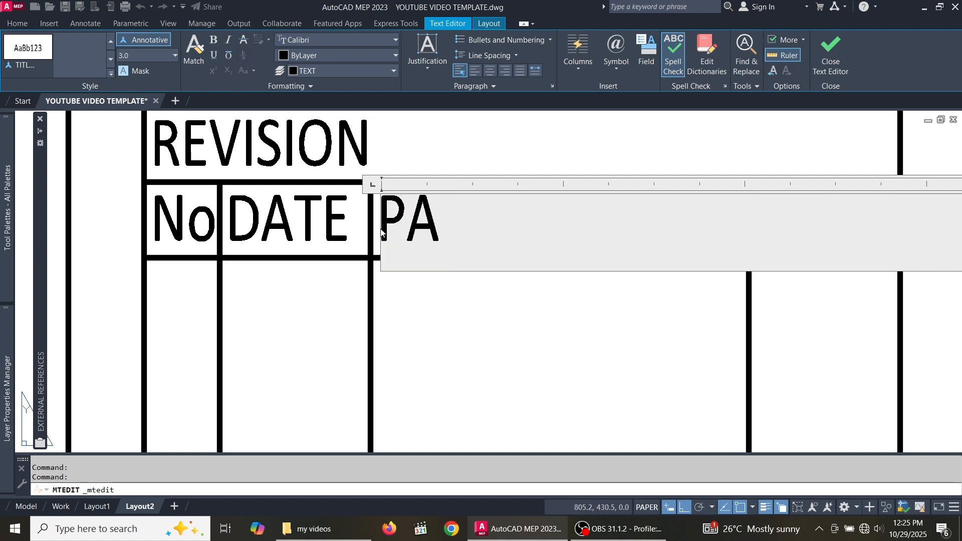
text(RT)
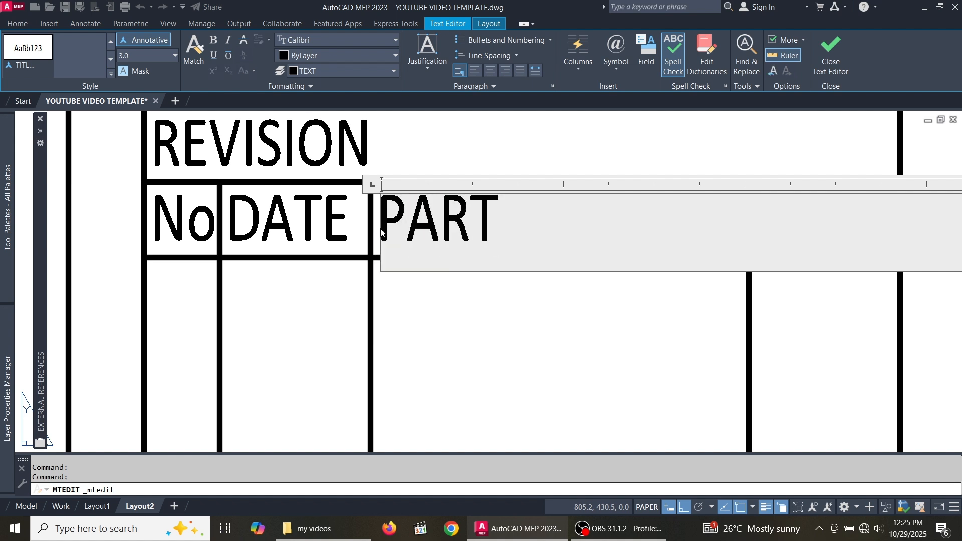
text(ICU)
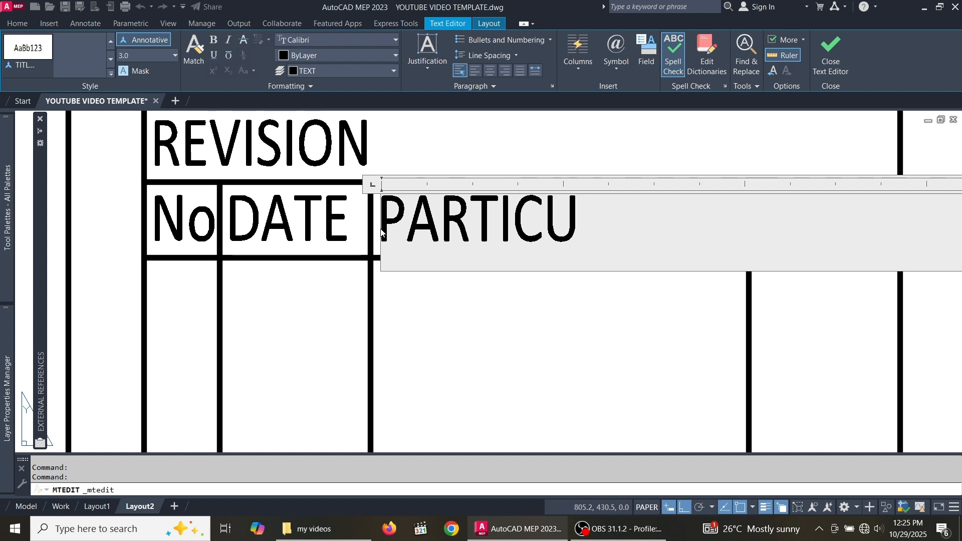
text(LR)
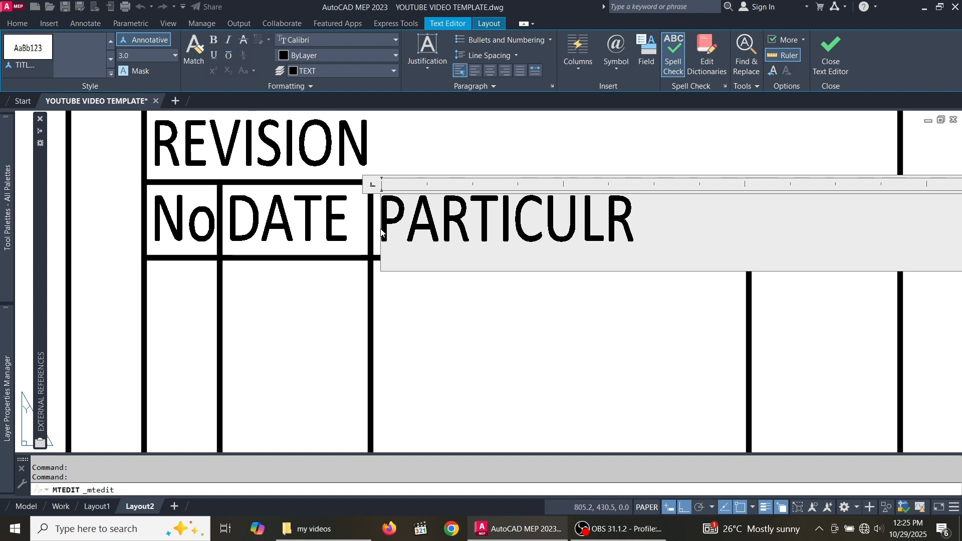
key(BackSpace)
text(ARS)
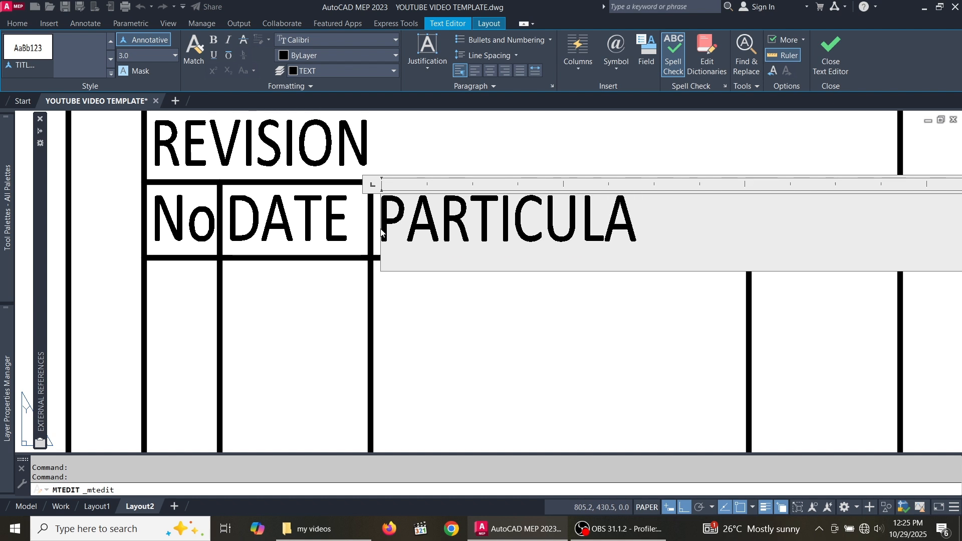
click(549, 303)
scroll(554, 312, down, 3)
scroll(535, 244, up, 6)
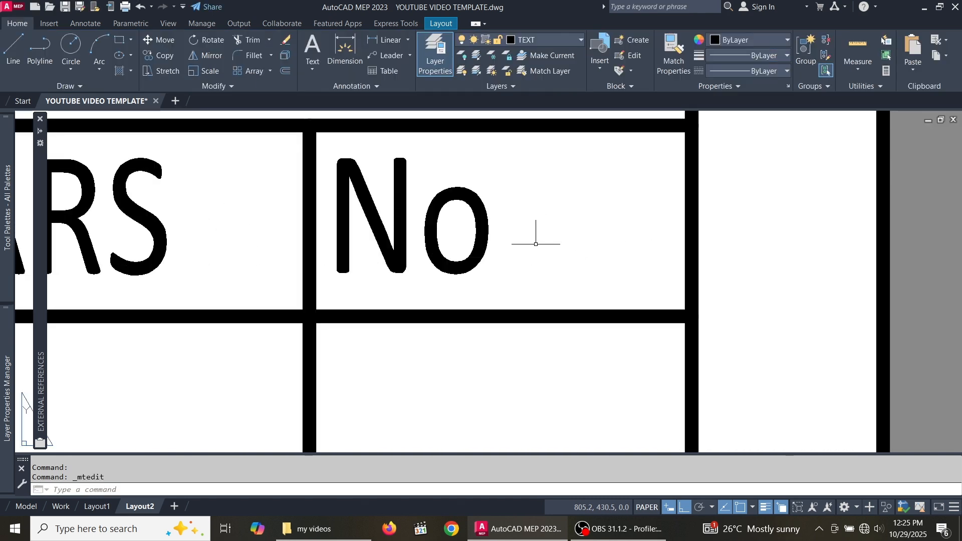
- Retype the last No heading as INITIALS, correcting the mistyped K
double_click(493, 231)
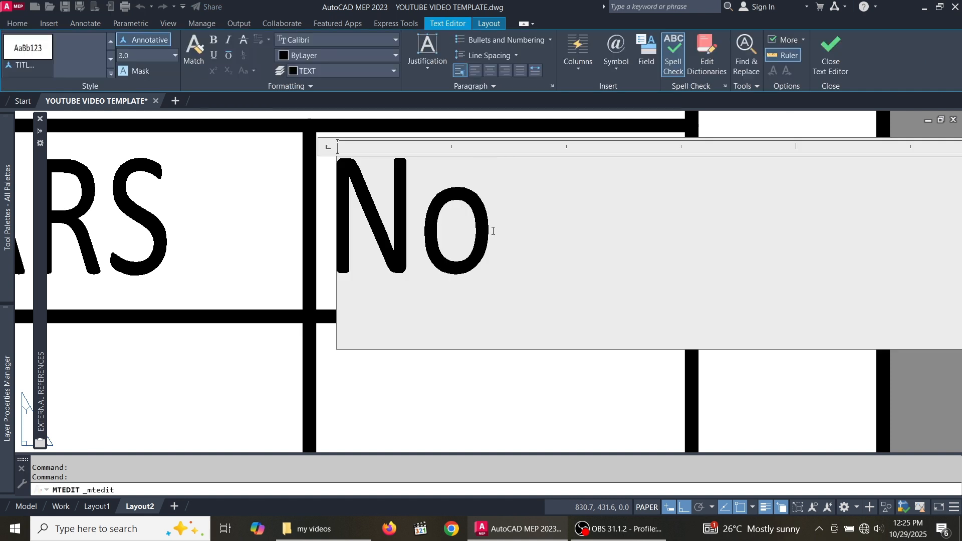
drag(516, 240, 366, 255)
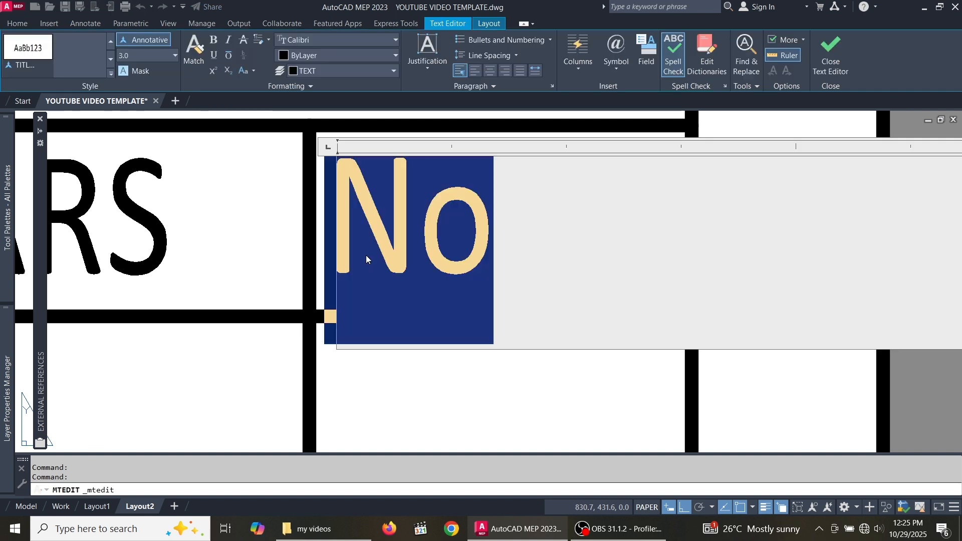
text(INITIAK)
key(BackSpace)
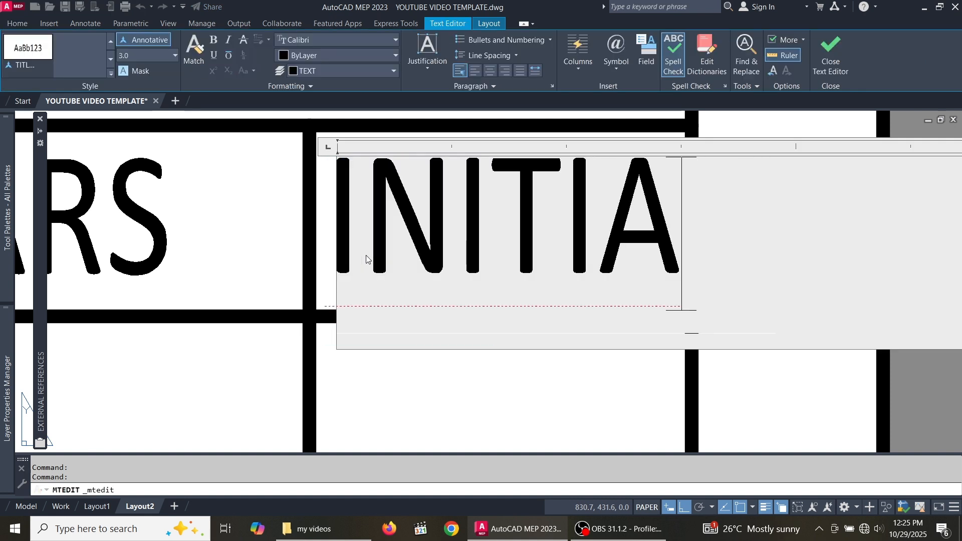
text(LS)
- Change the INITIALS heading to lowercase 'initials'
scroll(366, 255, down, 4)
middle_drag(524, 243, 584, 247)
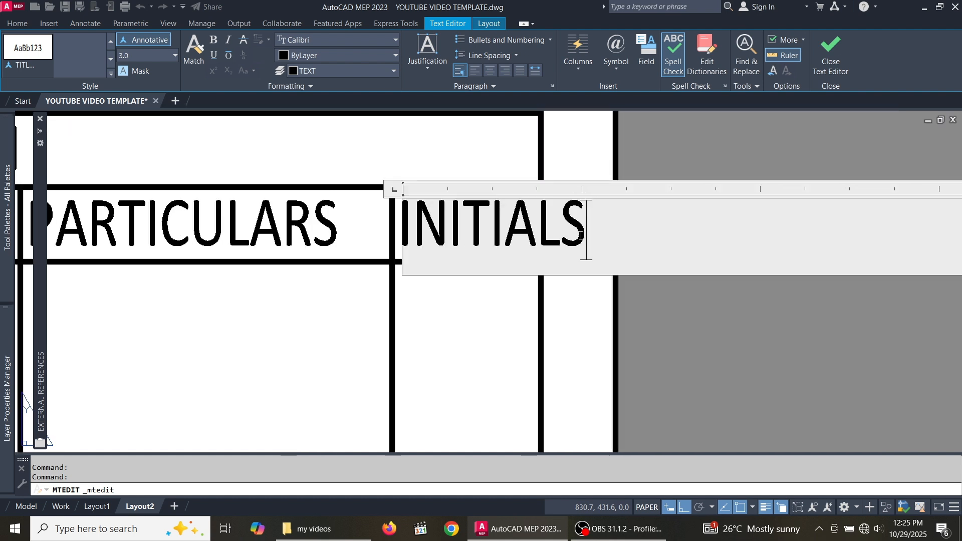
drag(584, 247, 399, 246)
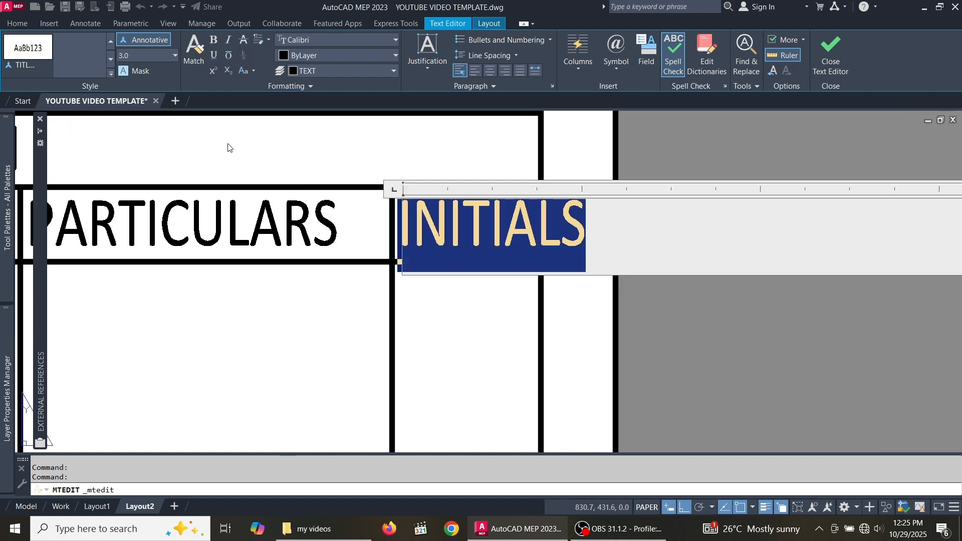
click(248, 71)
click(264, 115)
scroll(490, 248, down, 3)
click(489, 290)
scroll(476, 275, up, 2)
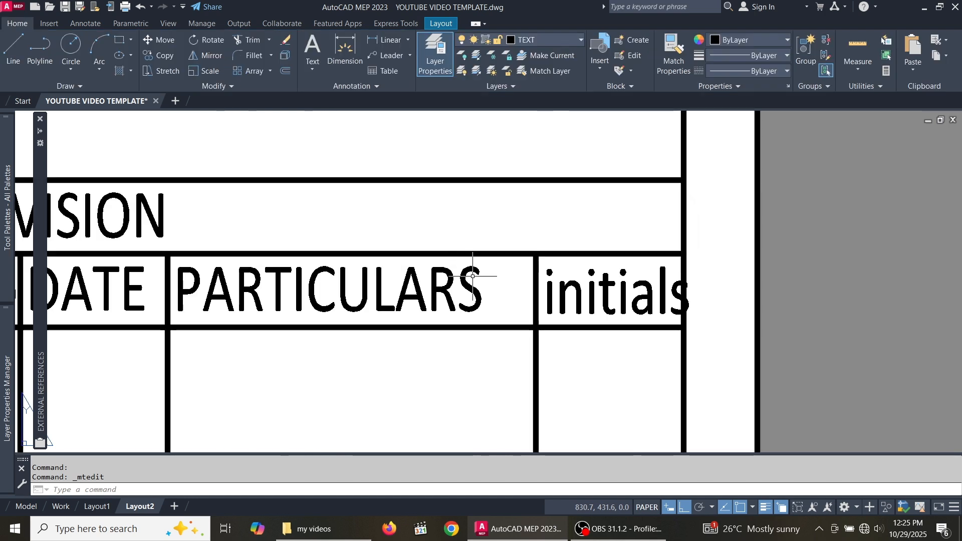
scroll(530, 281, down, 2)
scroll(530, 285, up, 3)
- Lowercase the letters after the P so the heading reads 'Particulars'
double_click(532, 266)
drag(590, 253, 311, 251)
click(254, 70)
click(264, 116)
scroll(266, 122, down, 3)
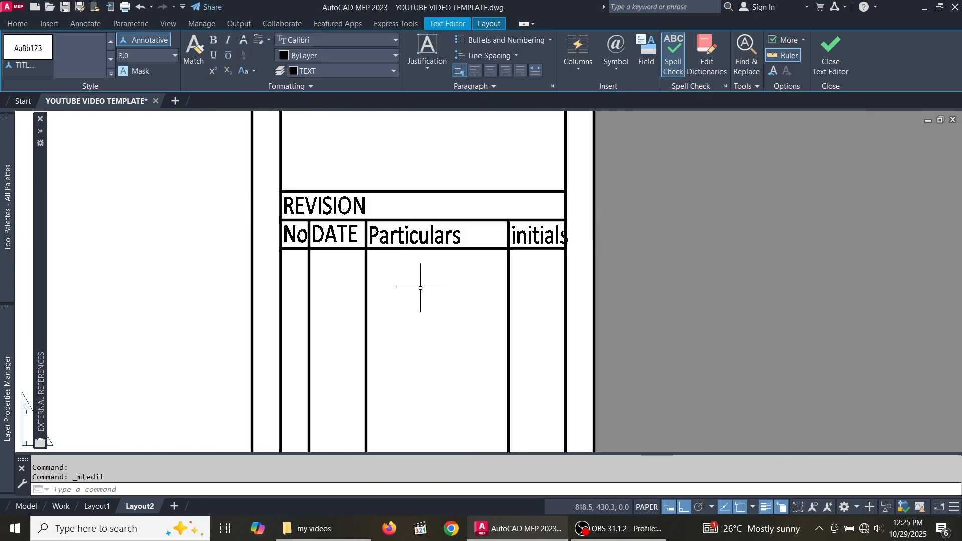
click(421, 285)
scroll(395, 289, up, 2)
- Lowercase the letters after the D so the heading reads 'Date', then zoom out
double_click(440, 276)
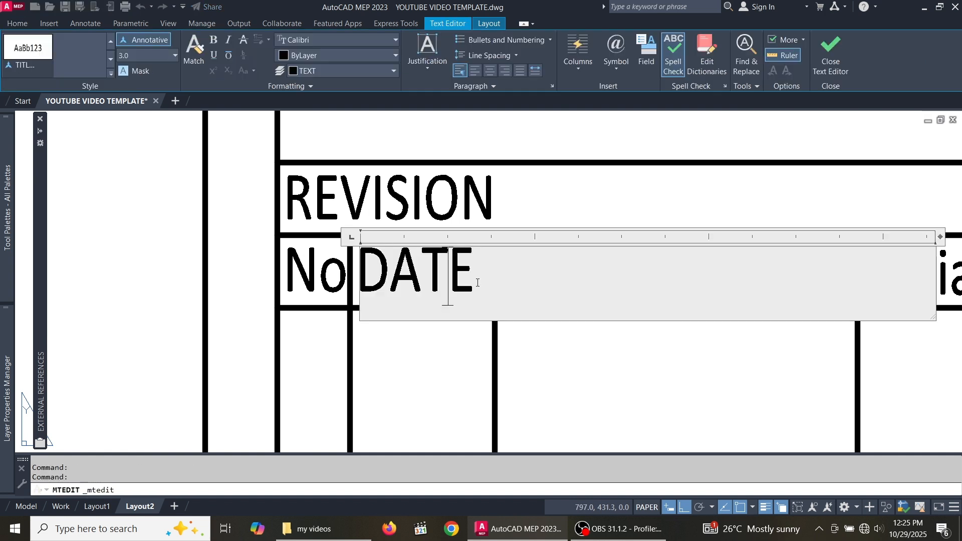
drag(476, 280, 382, 283)
click(253, 70)
click(265, 116)
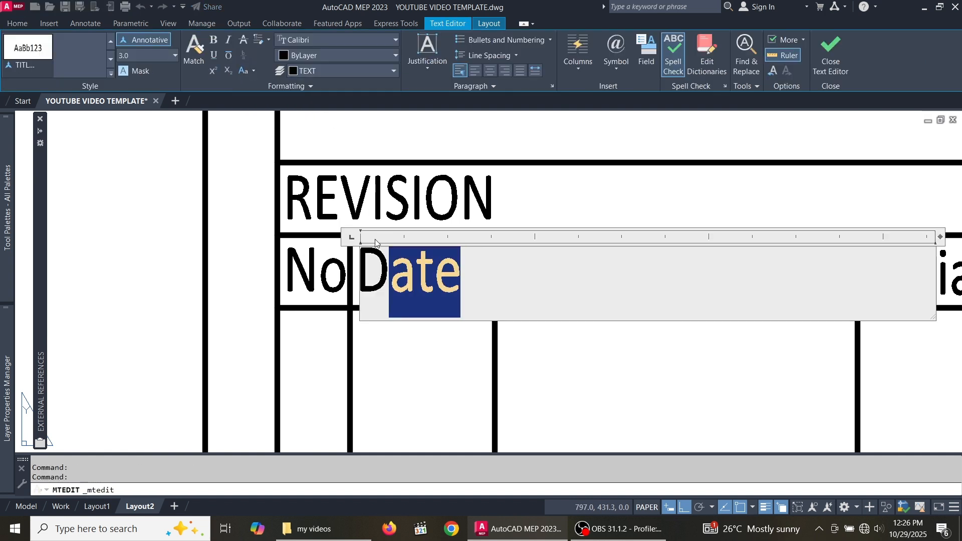
scroll(265, 120, down, 3)
click(453, 248)
scroll(453, 247, down, 1)
scroll(442, 190, down, 2)
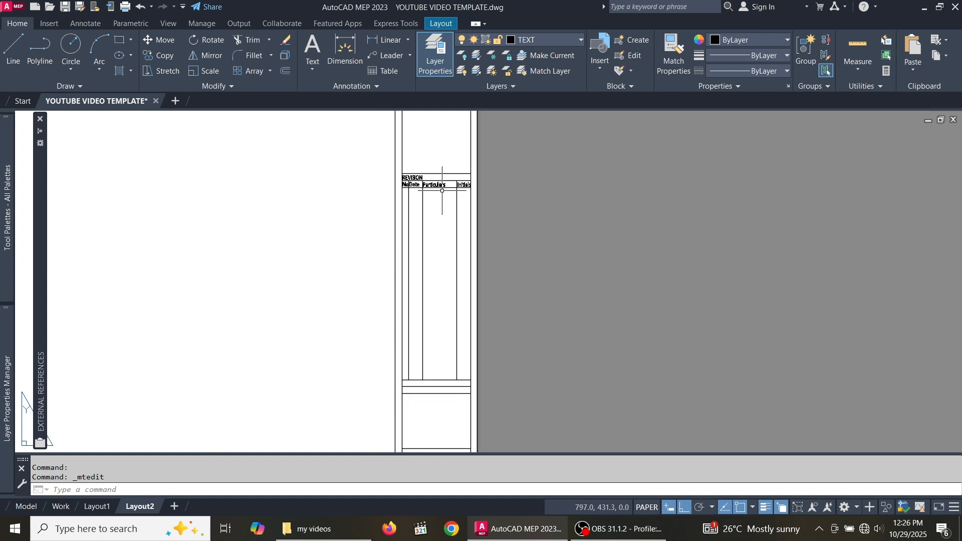
scroll(424, 177, up, 6)
- Copy the REVISION label down into the box below it
click(431, 166)
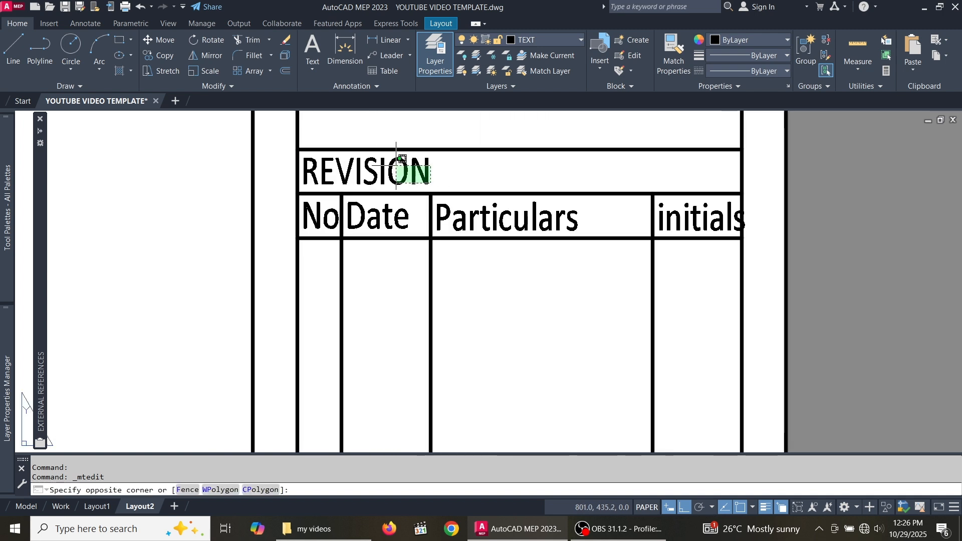
click(164, 56)
click(297, 149)
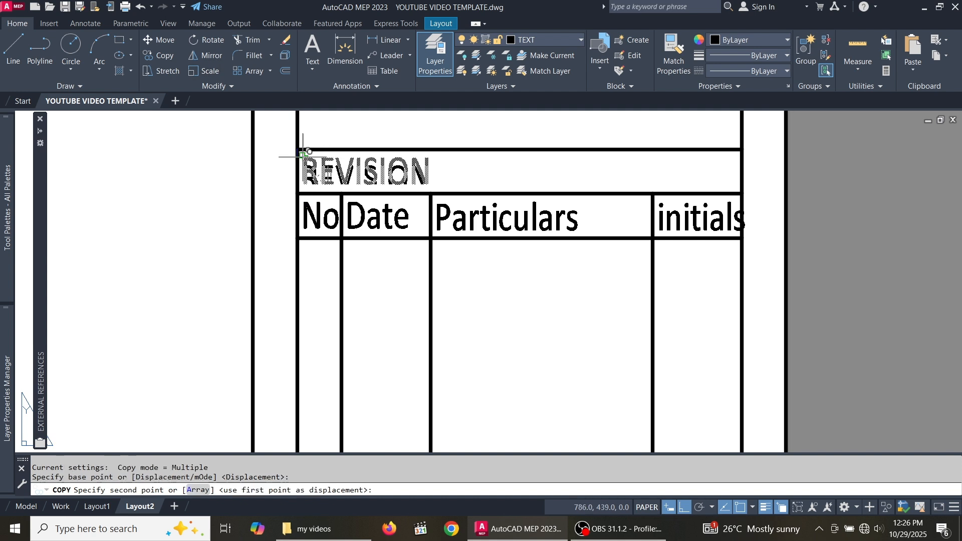
scroll(311, 151, down, 5)
scroll(326, 301, up, 2)
scroll(322, 371, up, 8)
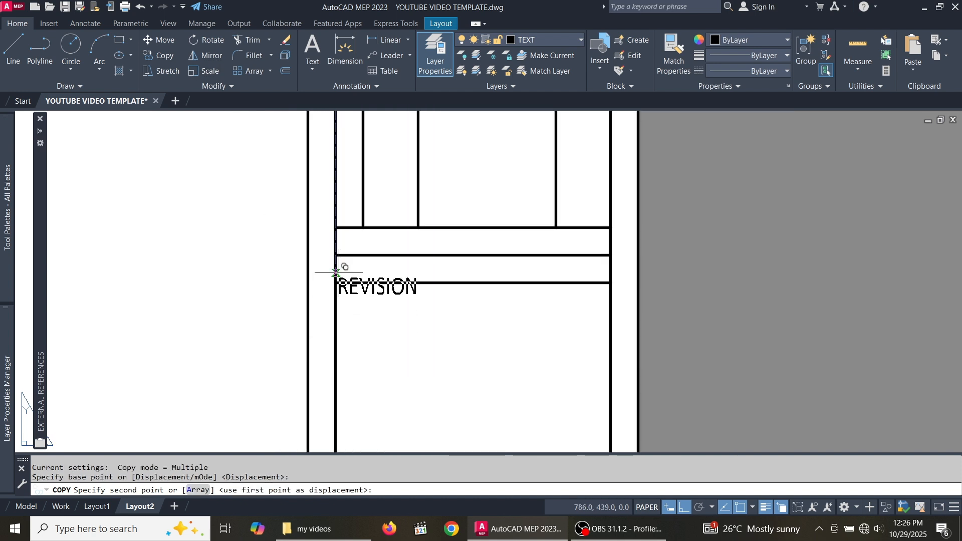
scroll(337, 210, down, 5)
scroll(323, 239, up, 3)
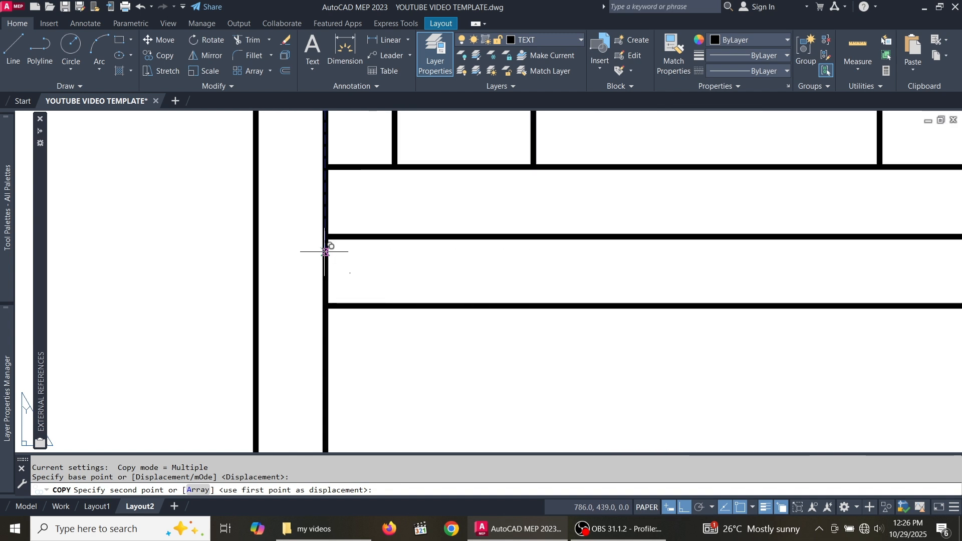
click(327, 237)
scroll(346, 256, down, 5)
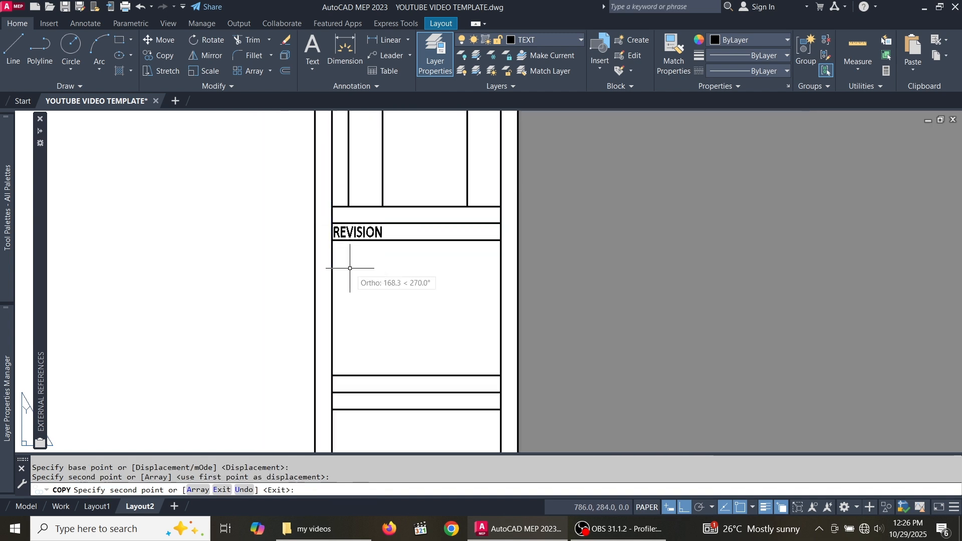
key(Escape)
scroll(384, 226, up, 5)
- Reword the copied REVISION label to PROJECT NAME
double_click(347, 241)
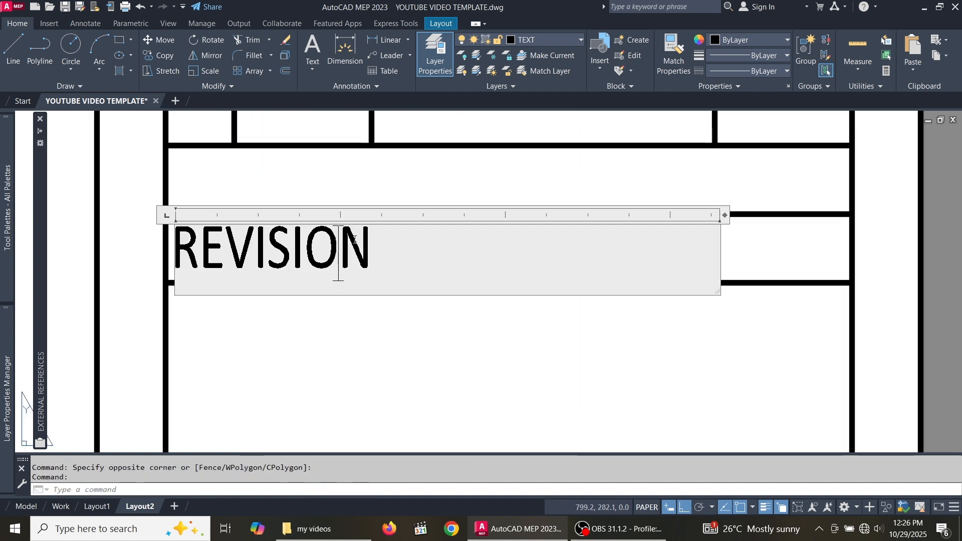
scroll(404, 244, down, 5)
drag(402, 246, 334, 248)
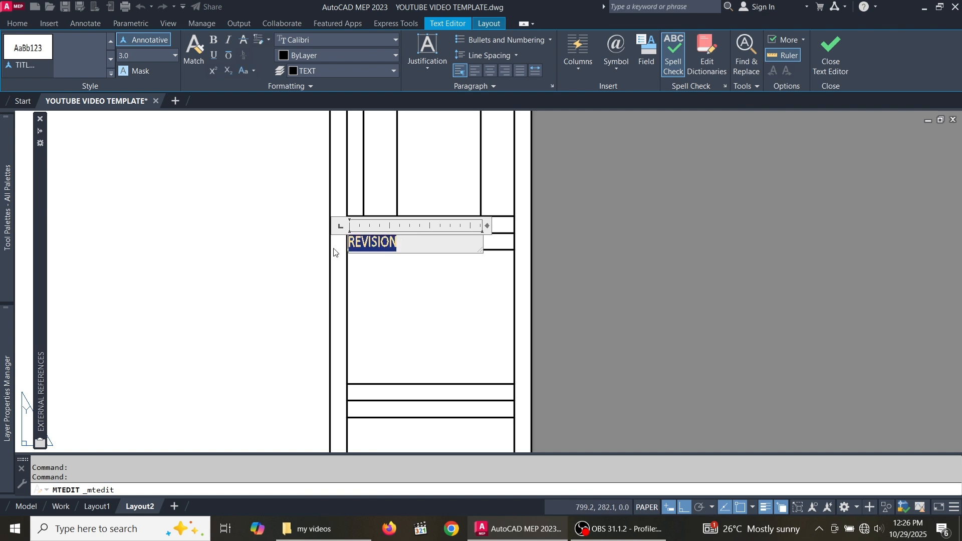
scroll(382, 251, up, 4)
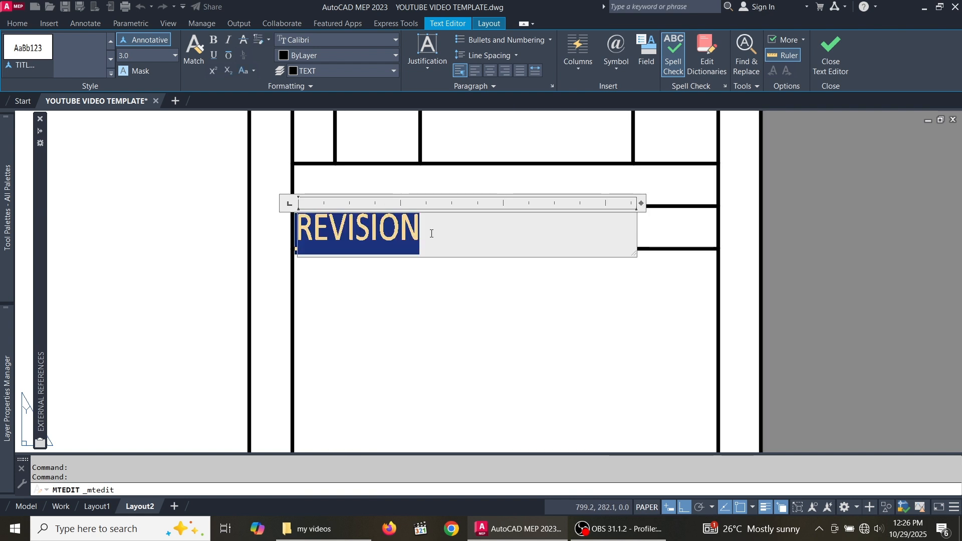
text(PROJE)
text(CT NAME)
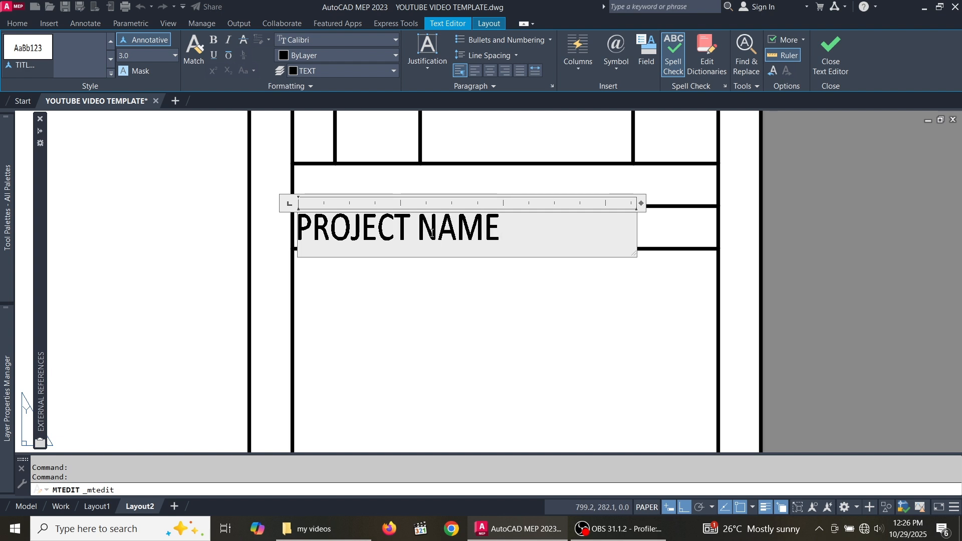
click(413, 190)
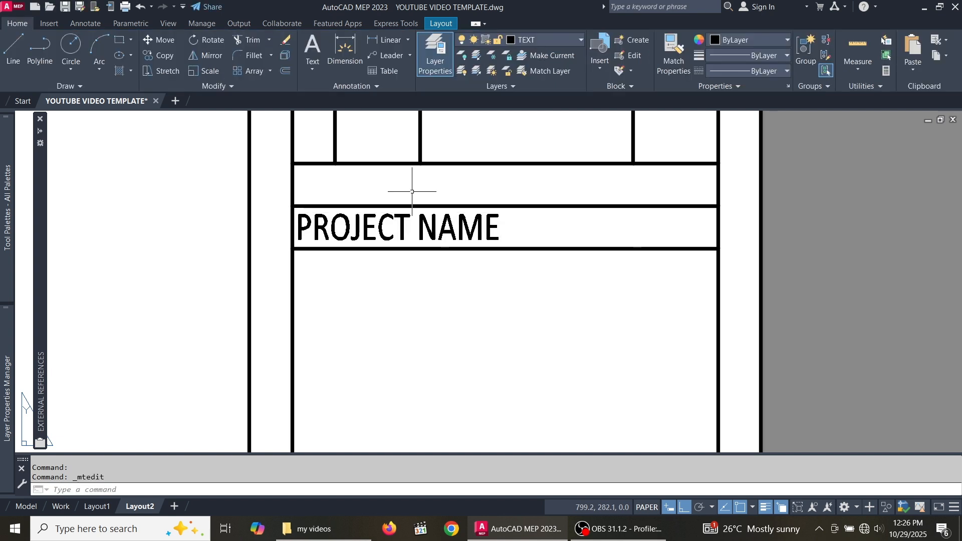
scroll(411, 188, down, 4)
- Copy the PROJECT NAME label into the next box down
scroll(429, 210, up, 6)
click(425, 194)
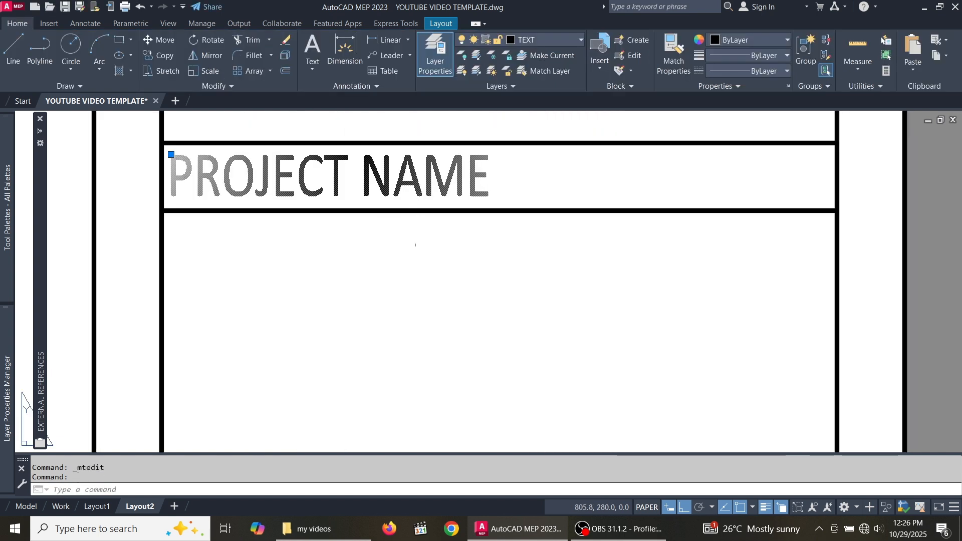
click(160, 54)
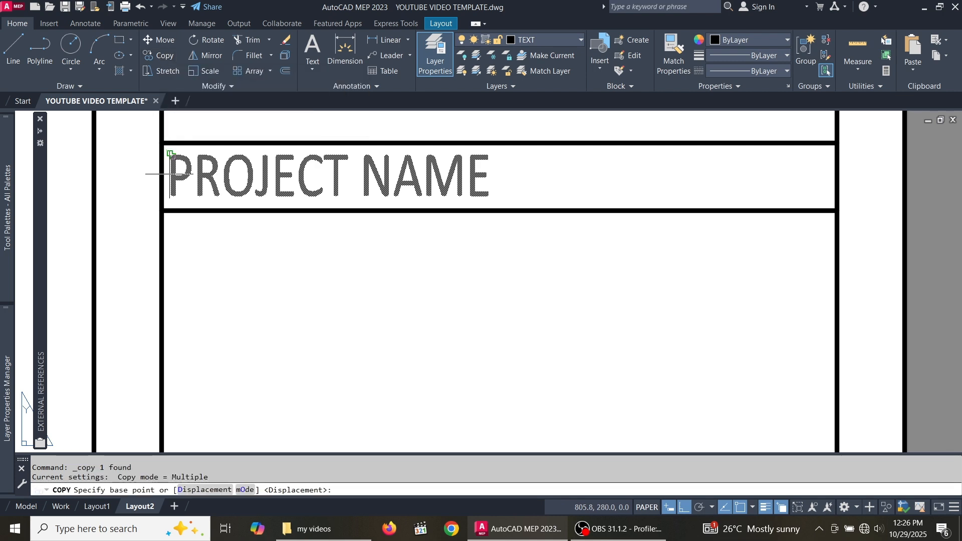
click(162, 143)
scroll(183, 176, down, 3)
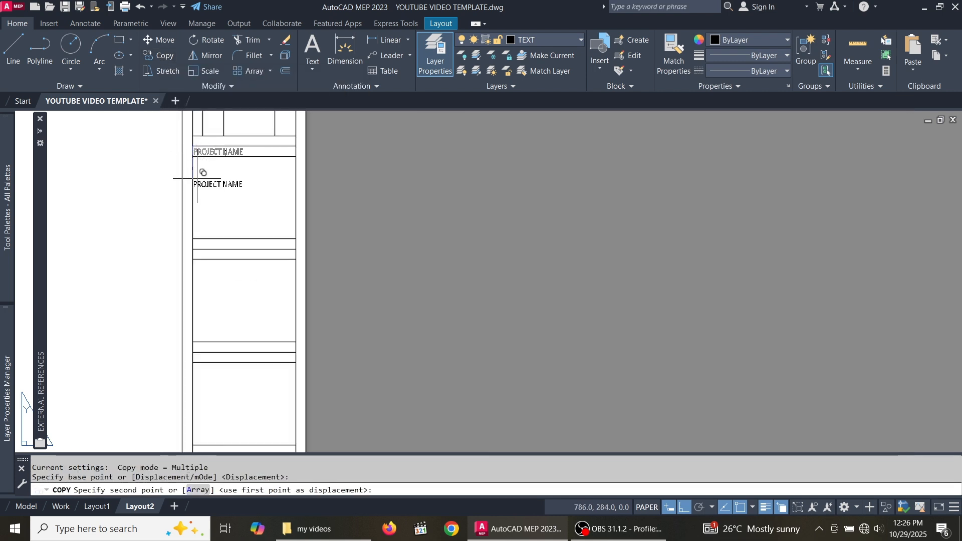
scroll(193, 230, up, 4)
scroll(198, 306, down, 4)
scroll(215, 281, up, 4)
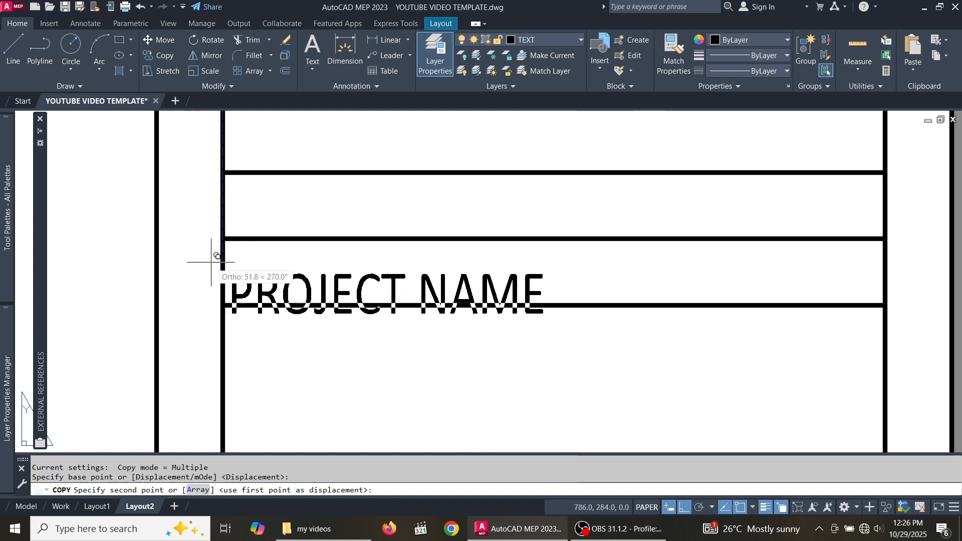
click(223, 239)
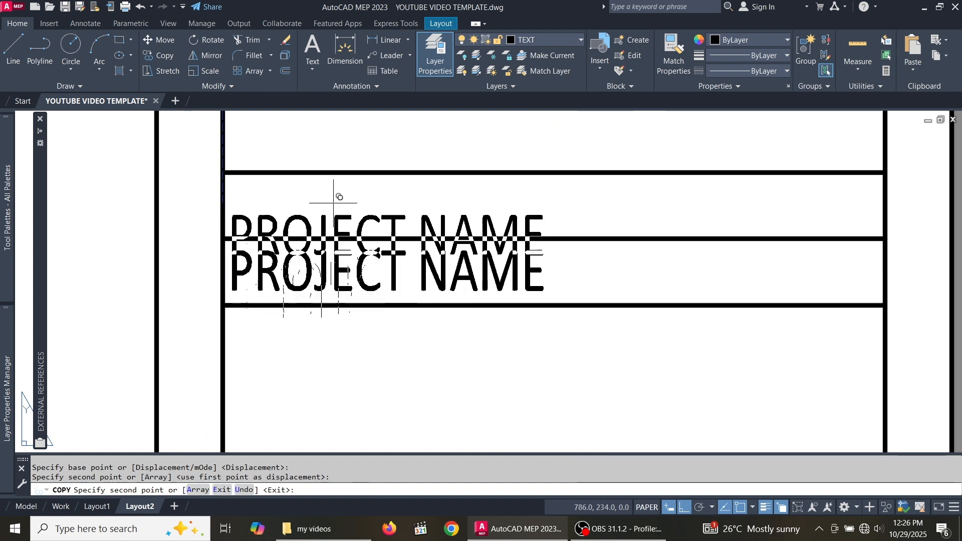
scroll(365, 175, down, 5)
scroll(332, 378, up, 5)
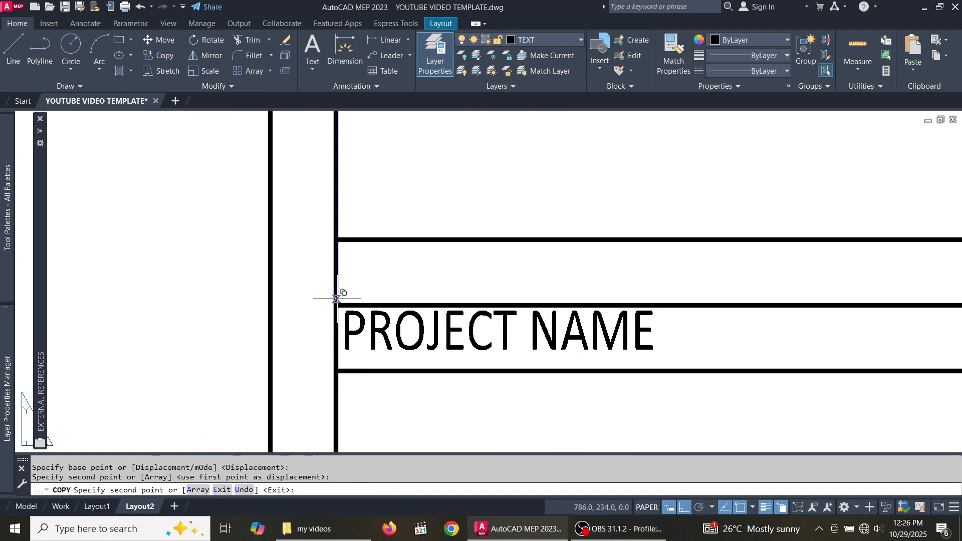
- Place three more PROJECT NAME copies in lower boxes and end the copy
click(337, 321)
scroll(341, 319, down, 5)
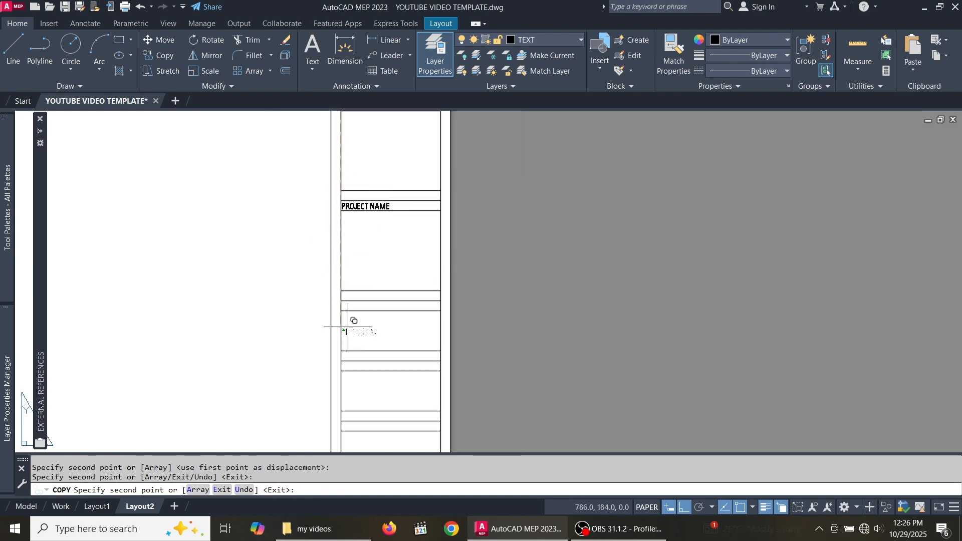
scroll(349, 315, up, 5)
click(328, 266)
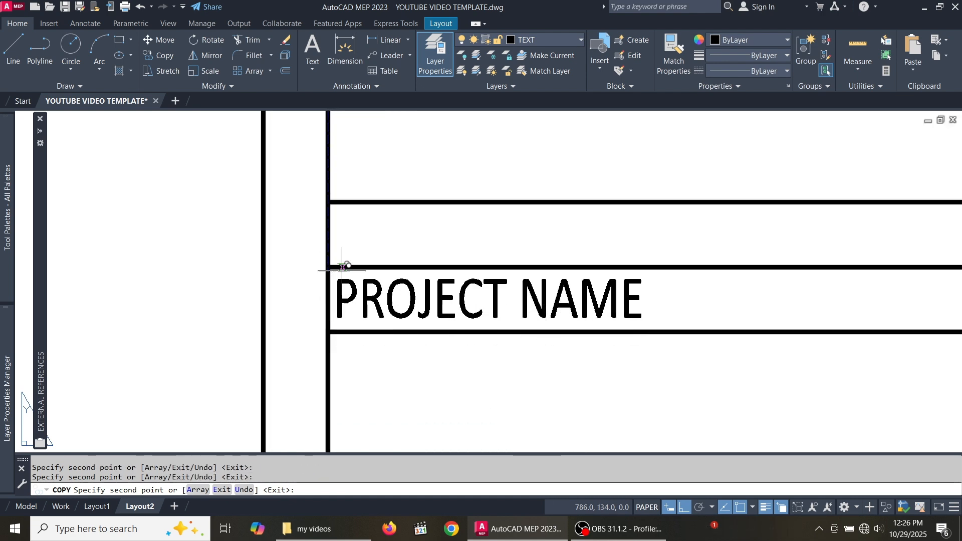
scroll(354, 191, down, 5)
scroll(360, 354, up, 5)
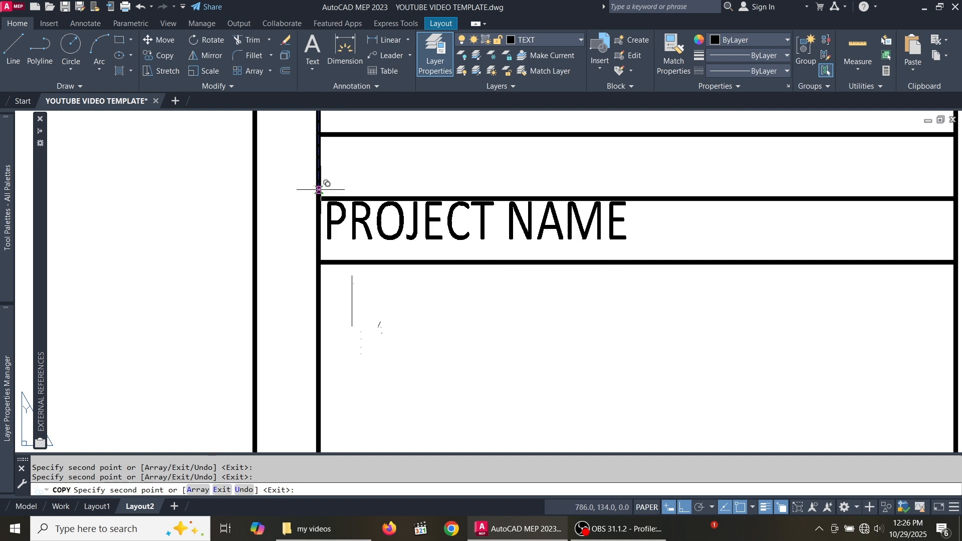
scroll(328, 244, down, 5)
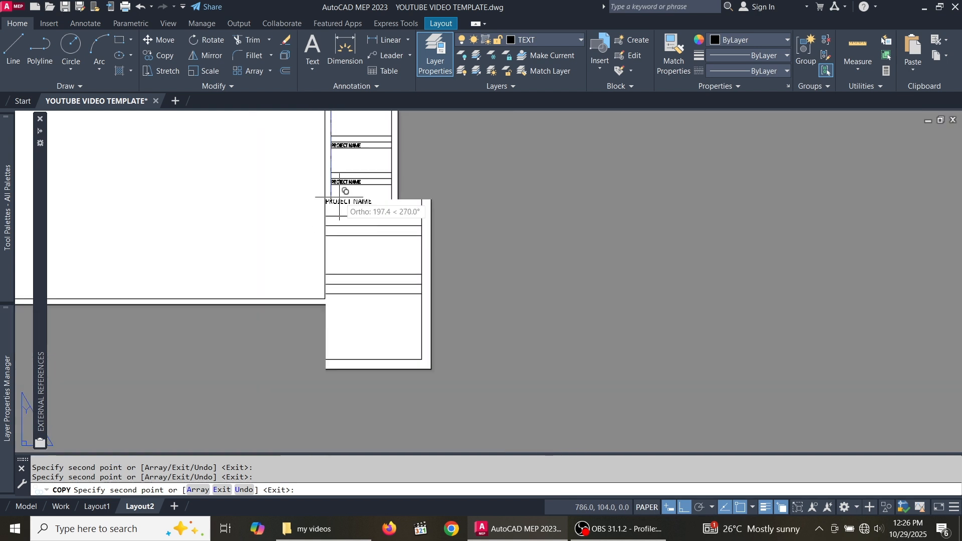
scroll(344, 193, up, 4)
click(272, 327)
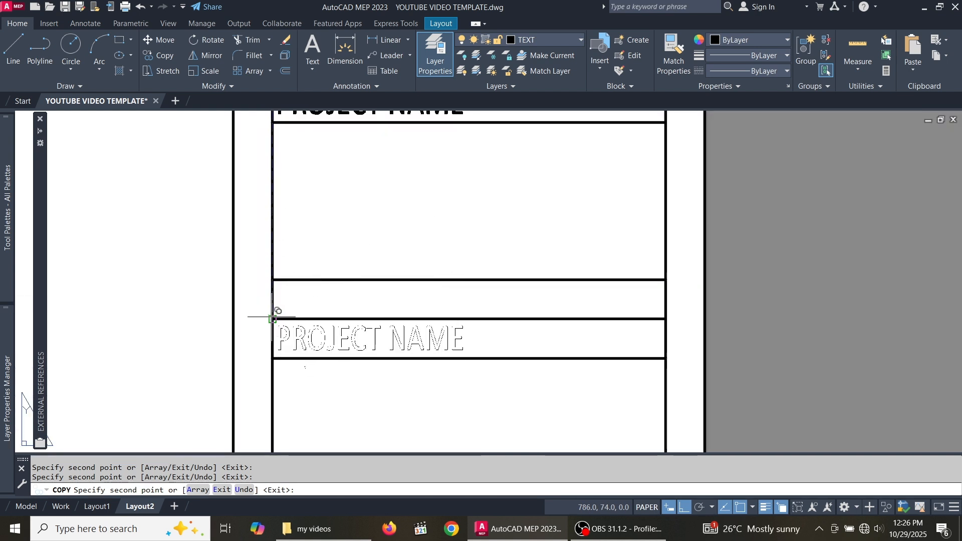
key(Escape)
scroll(320, 369, down, 5)
scroll(301, 215, up, 5)
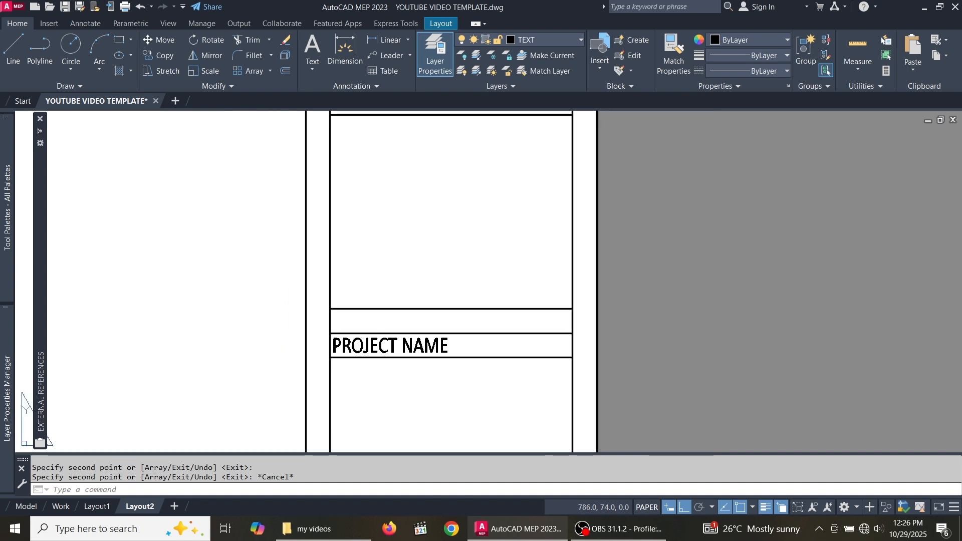
scroll(350, 307, down, 3)
scroll(360, 252, up, 3)
scroll(359, 251, up, 2)
- Retype one copied label as COMPANY NAME, then select PROJECT in another copy
double_click(366, 253)
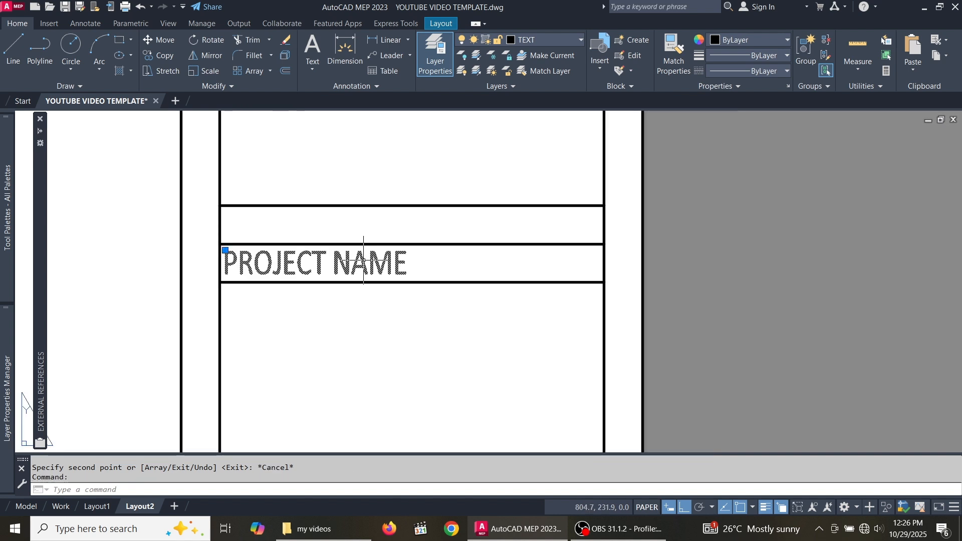
drag(442, 269, 230, 279)
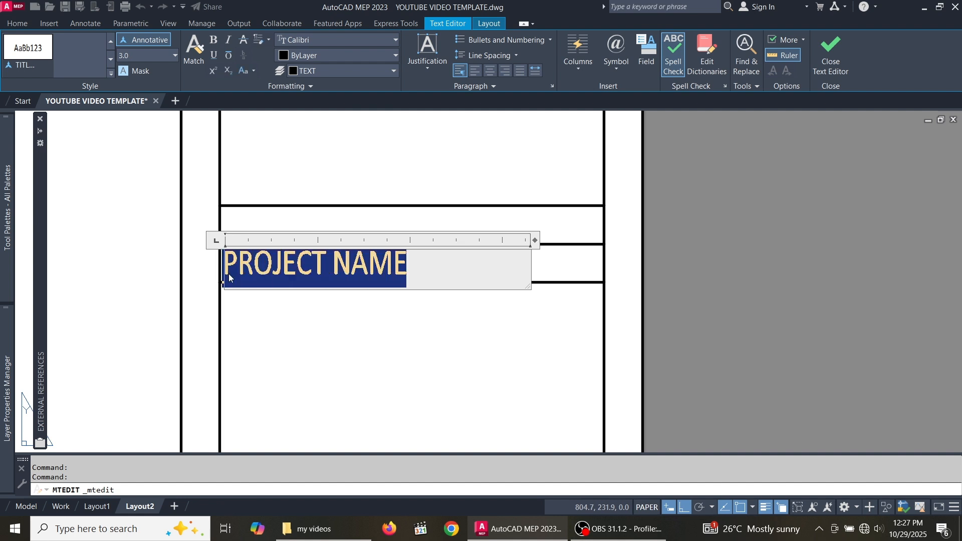
text(COMPANY NA)
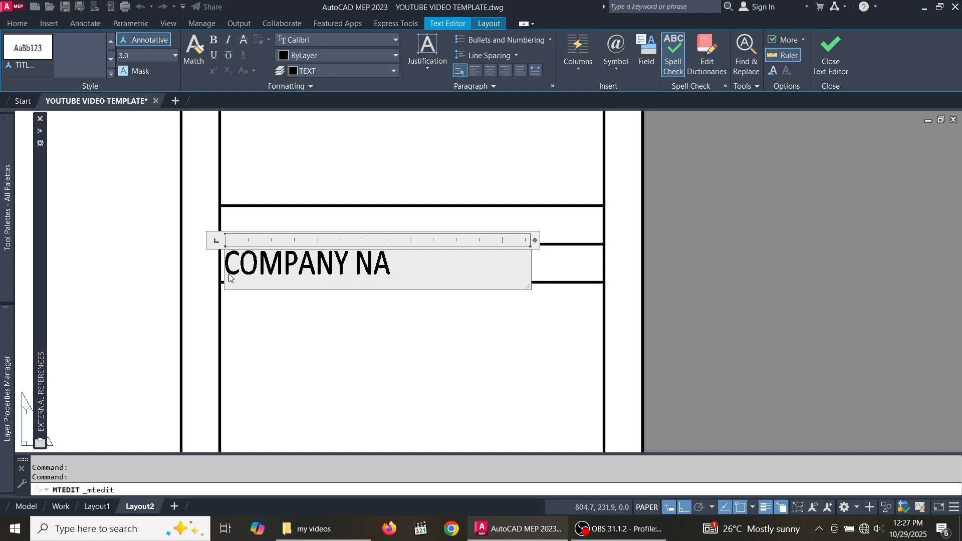
text(ME)
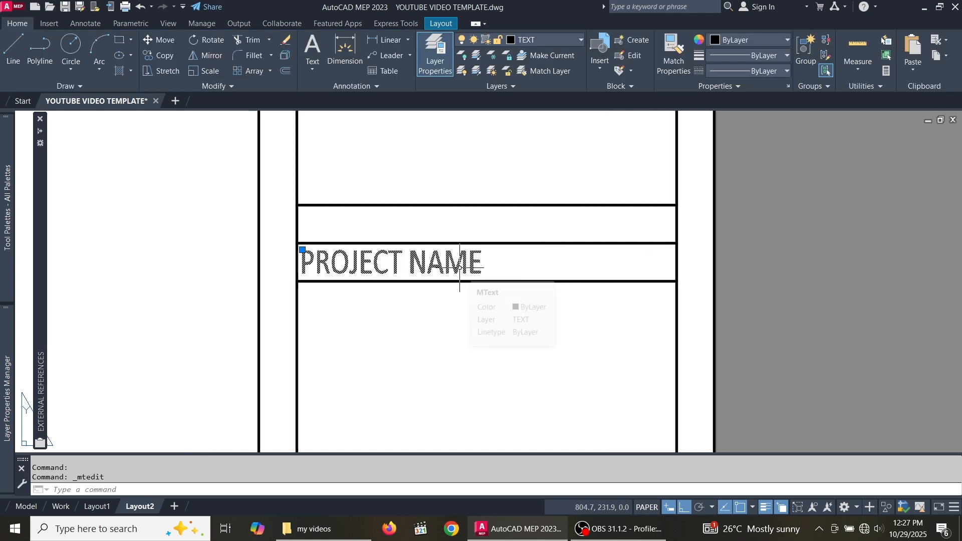
double_click(460, 269)
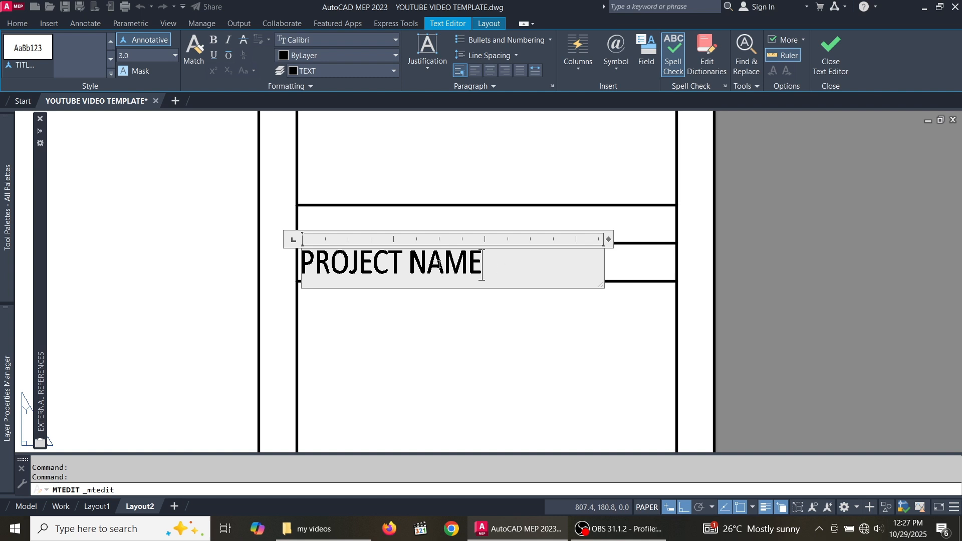
drag(409, 262, 304, 269)
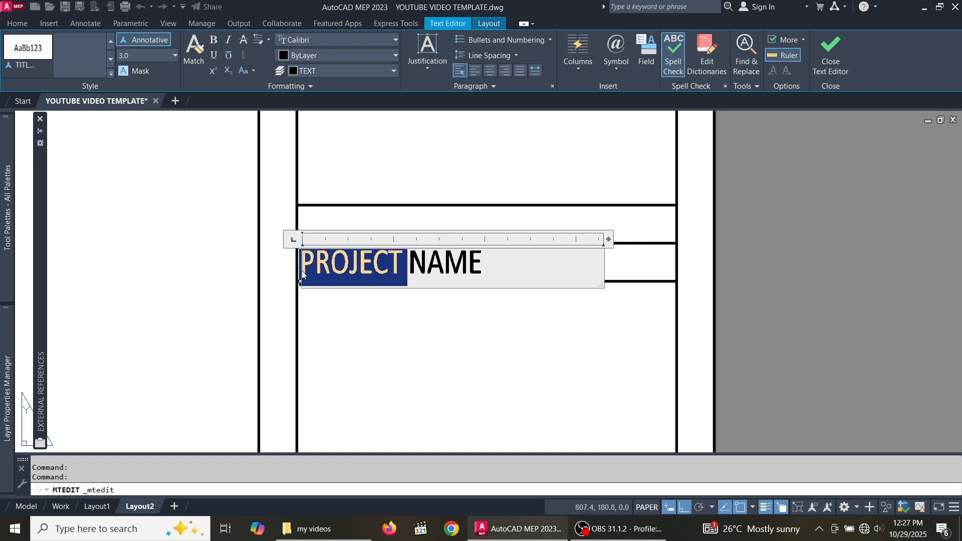
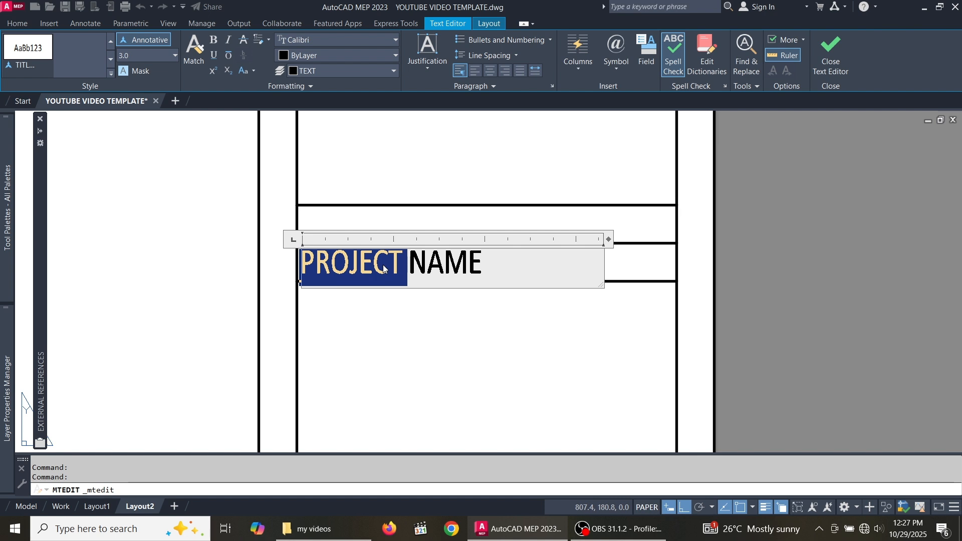
- Finish relabelling the copied field as CLIENT'S NAME
text(CLIENT )
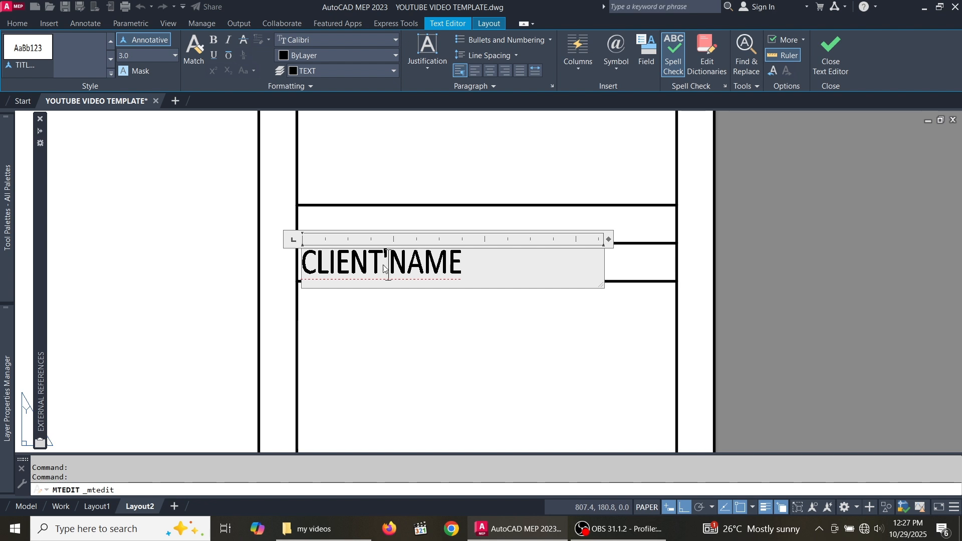
text(S)
click(426, 335)
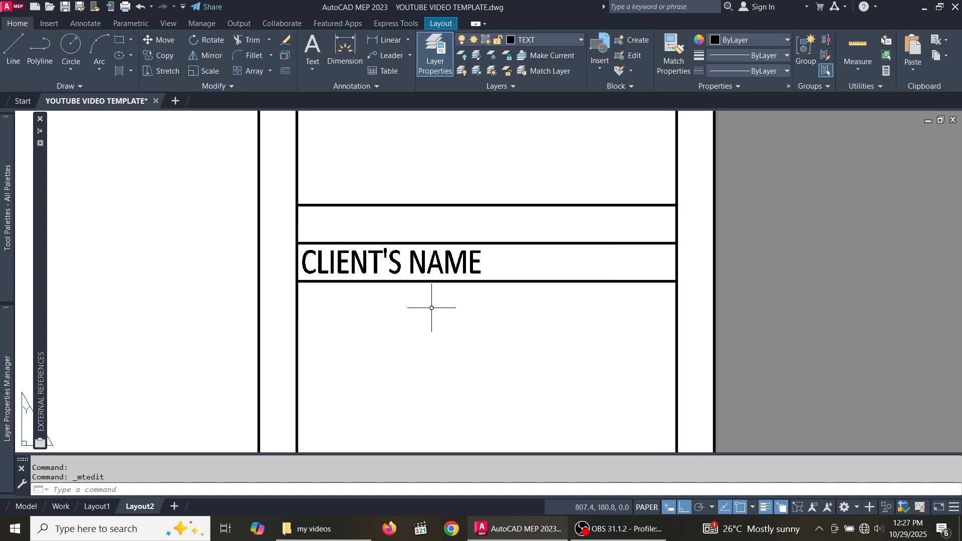
scroll(431, 307, down, 2)
scroll(437, 290, up, 2)
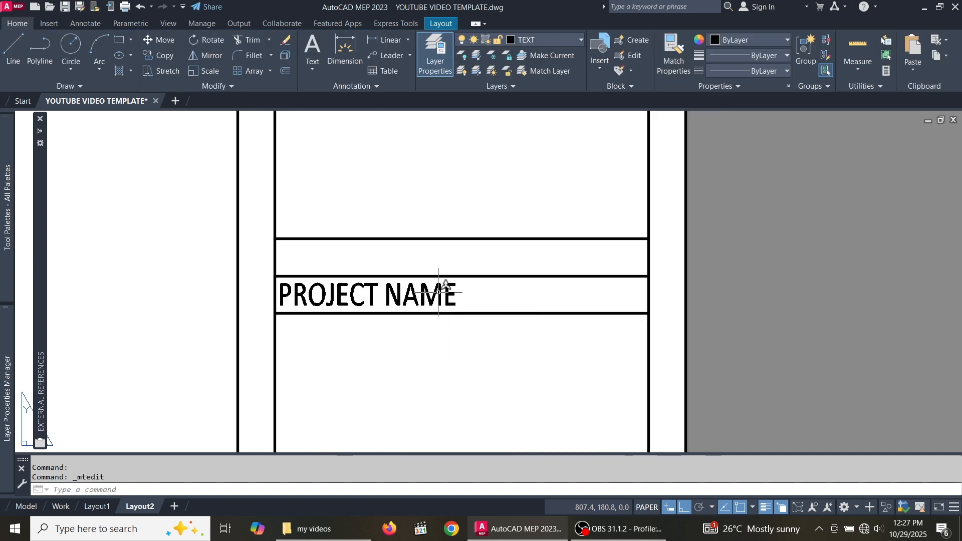
- Relabel the next PROJECT NAME field as 'DRAWN by', with a lowercase b
double_click(439, 291)
drag(482, 302, 284, 300)
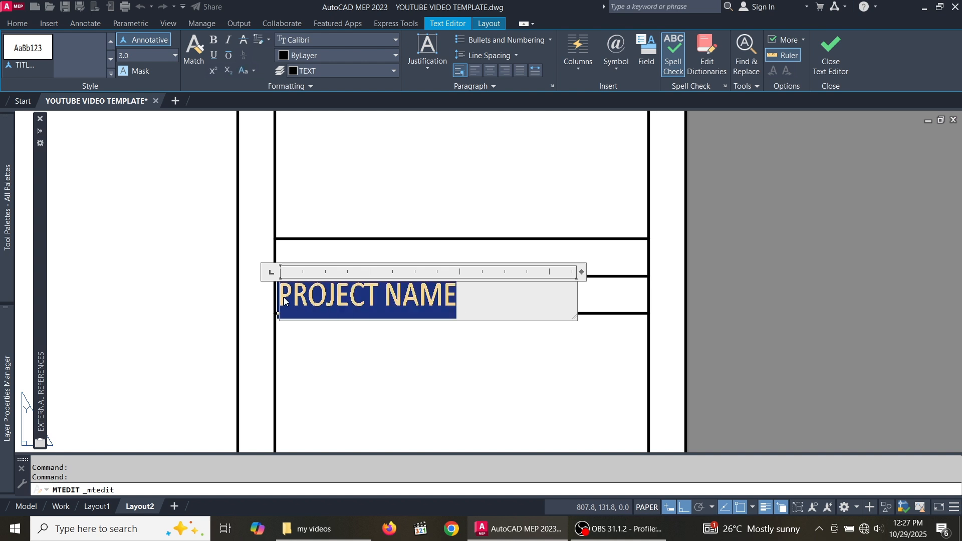
text(DRA)
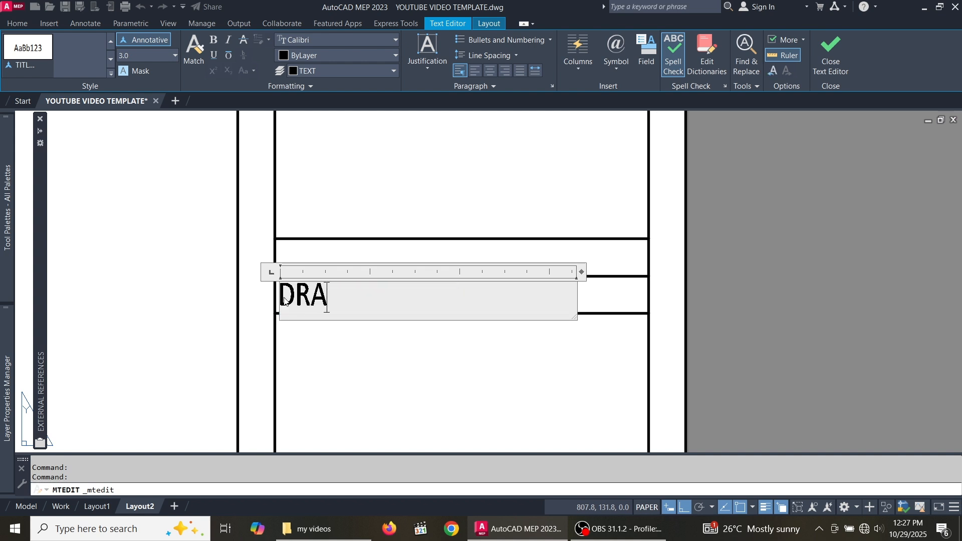
text(WN By)
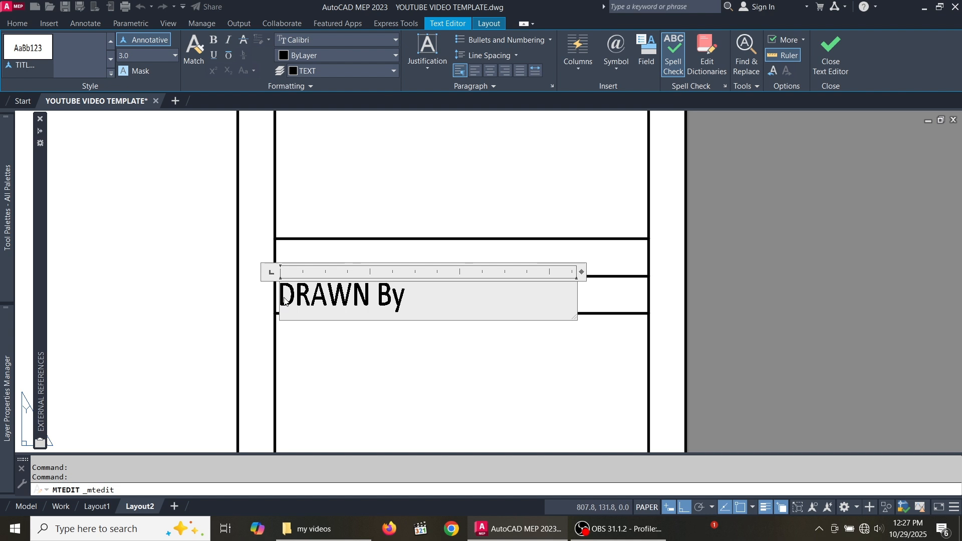
drag(393, 304, 377, 303)
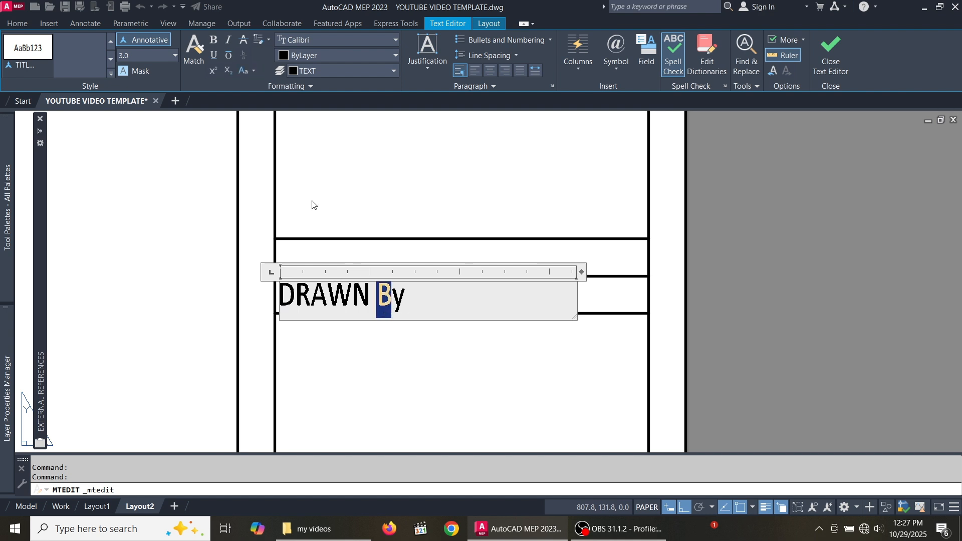
click(253, 71)
click(271, 118)
click(408, 363)
scroll(408, 363, down, 4)
scroll(404, 321, up, 5)
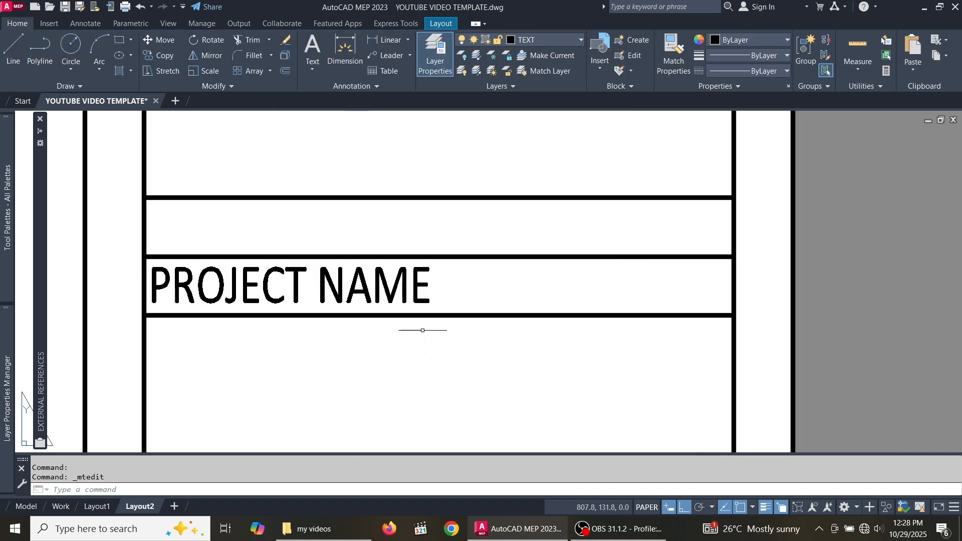
- Relabel the following PROJECT NAME field as 'CHECKED by'
click(414, 292)
double_click(408, 299)
drag(432, 298, 157, 296)
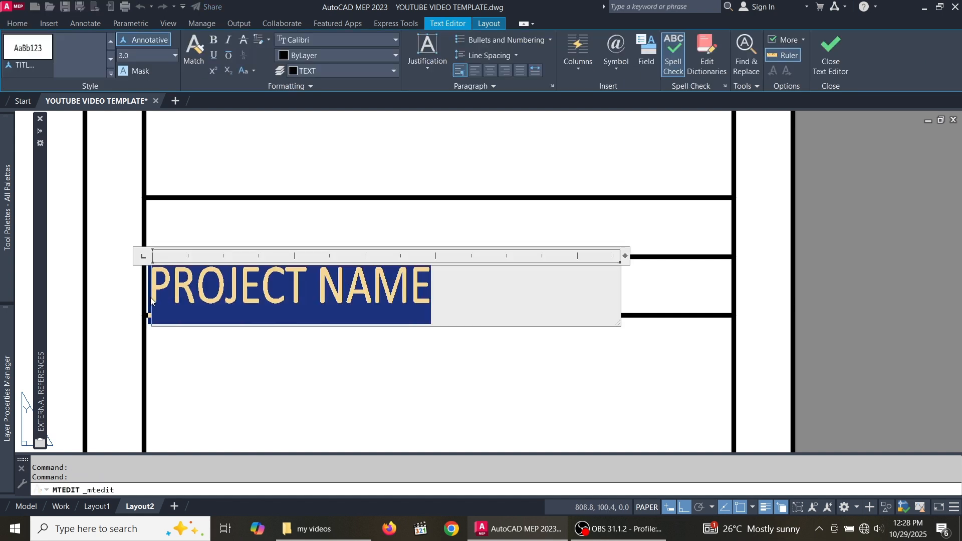
text(CHECH)
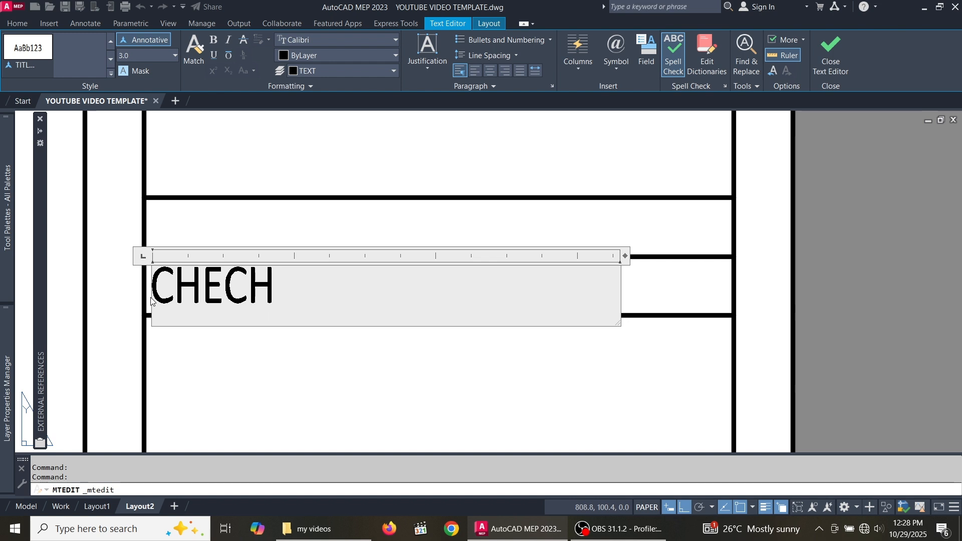
key(BackSpace)
text(KED B)
key(BackSpace)
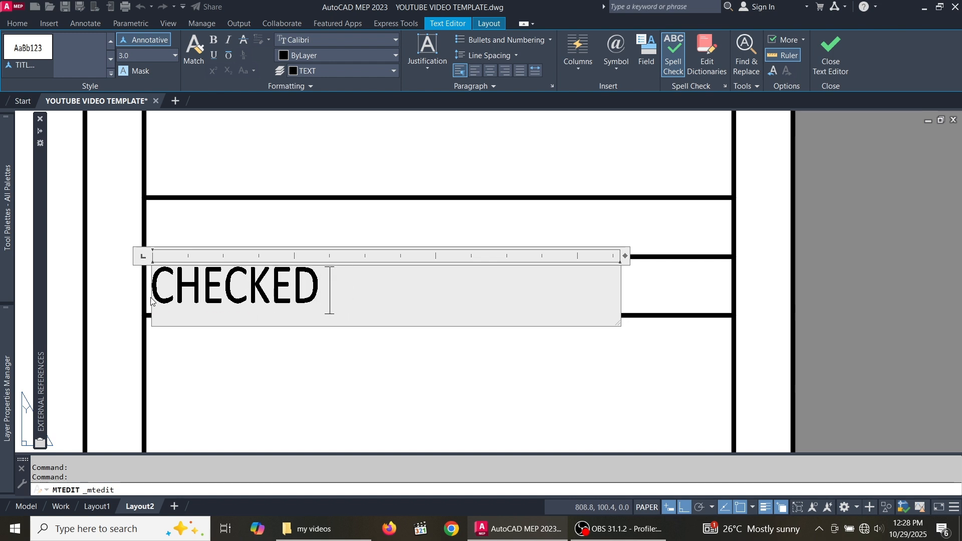
text(by)
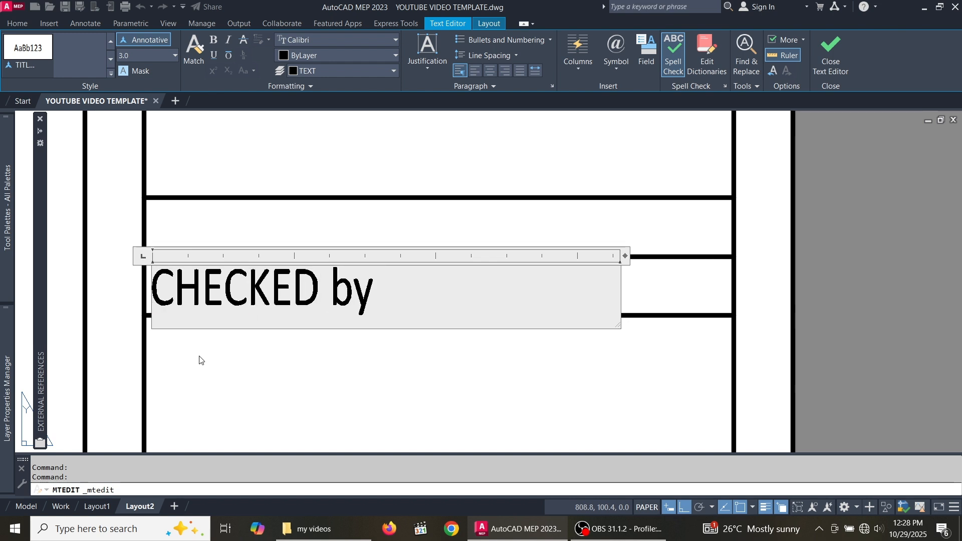
key(Escape)
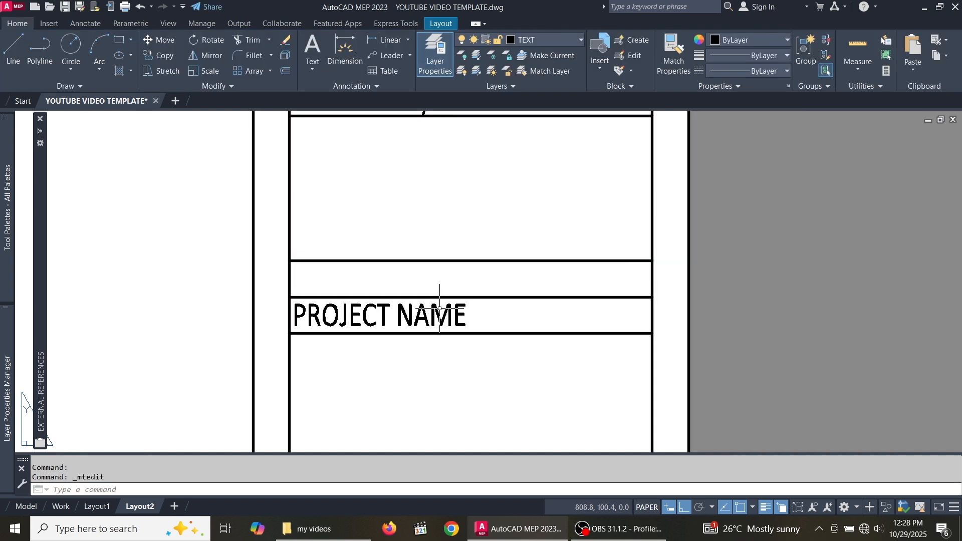
scroll(445, 264, down, 2)
scroll(441, 301, up, 2)
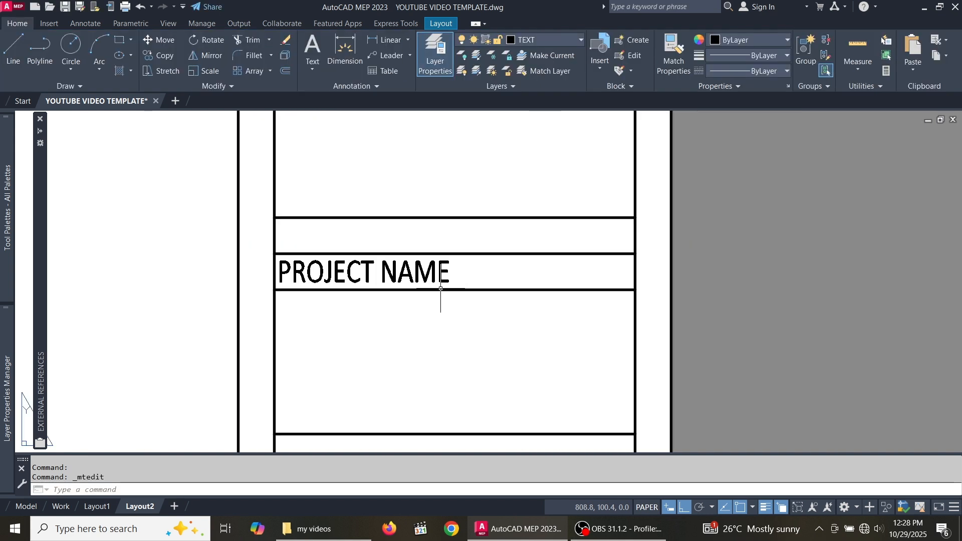
- Relabel the last PROJECT NAME field as 'DRAWING No'
click(441, 289)
double_click(441, 290)
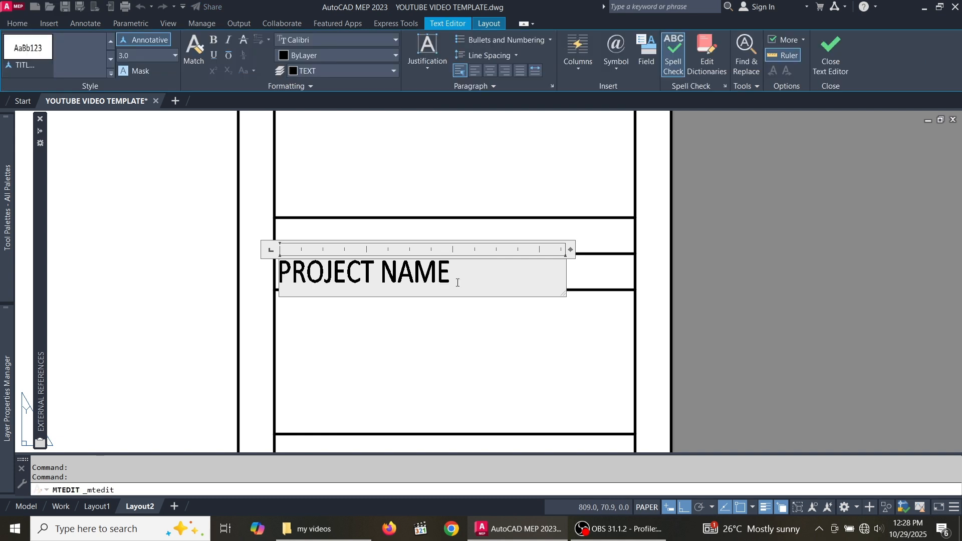
drag(449, 273, 271, 272)
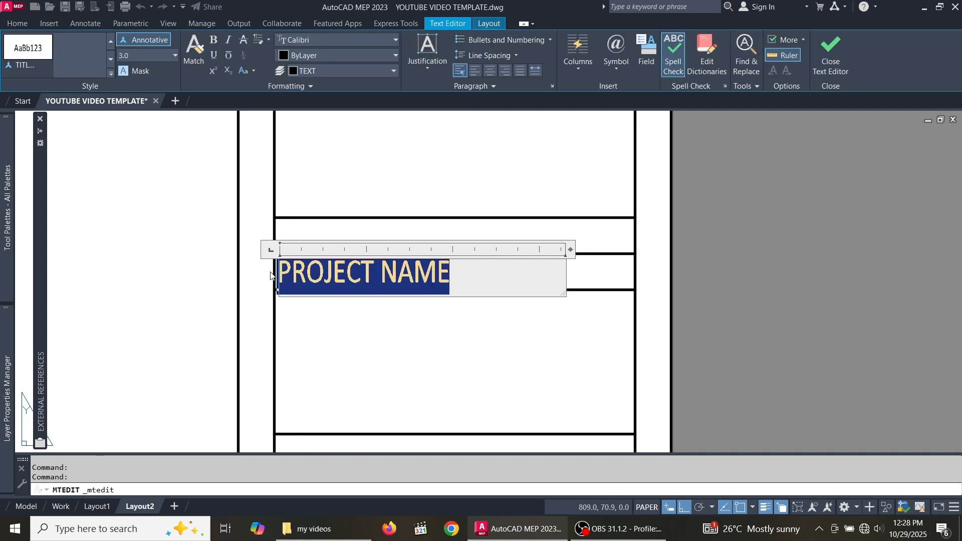
text(draw)
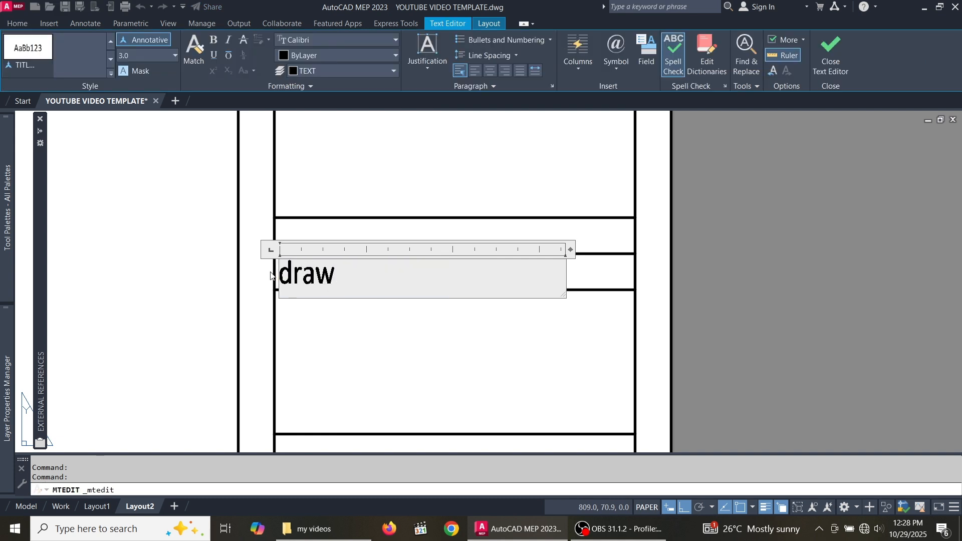
key(BackSpace)
key(BackSpace)
key(BackSpace)
key(BackSpace)
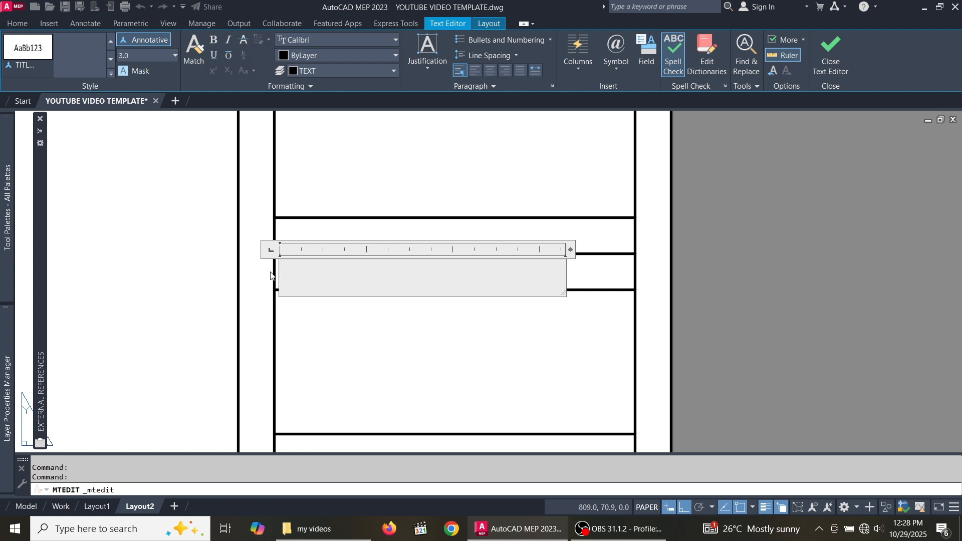
text(DRAW)
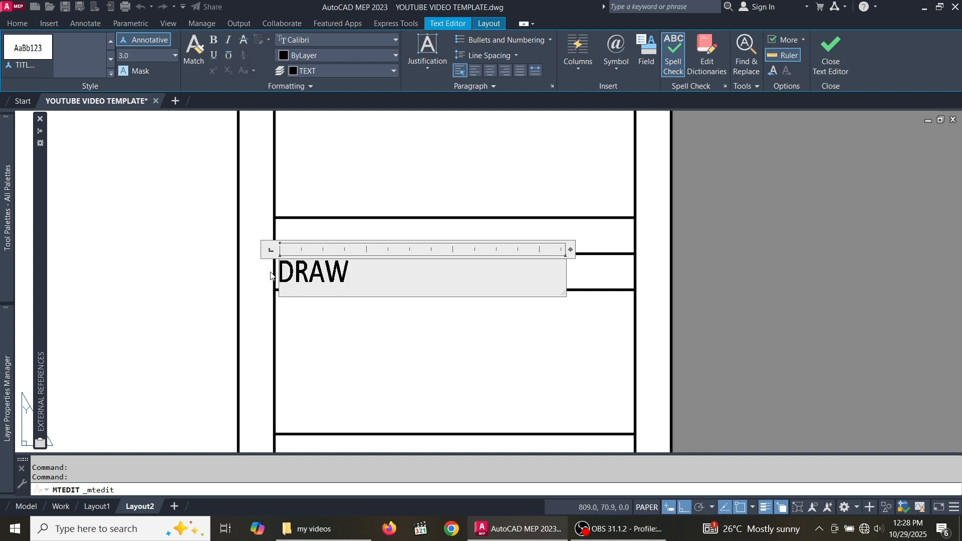
text(NING No)
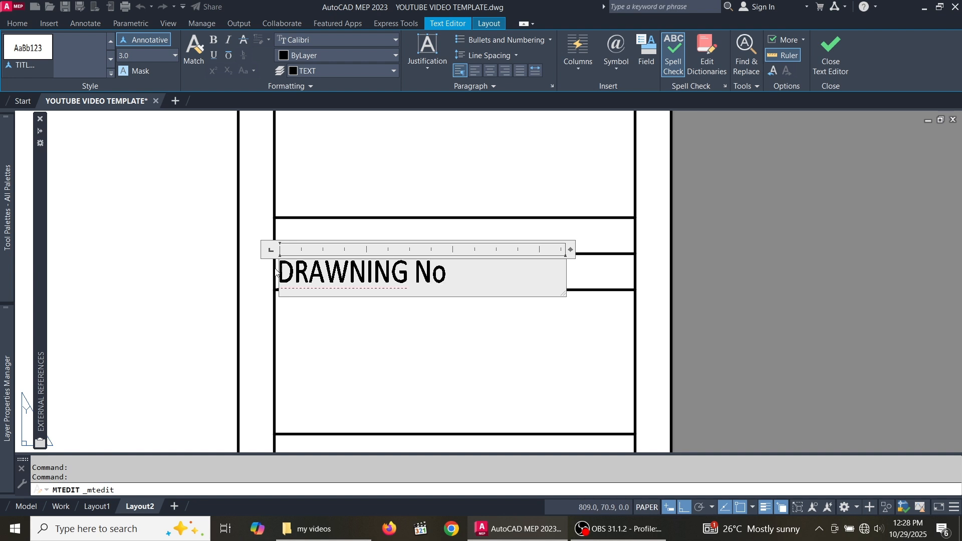
key(BackSpace)
click(384, 315)
scroll(380, 230, down, 4)
scroll(371, 241, up, 3)
scroll(404, 202, down, 1)
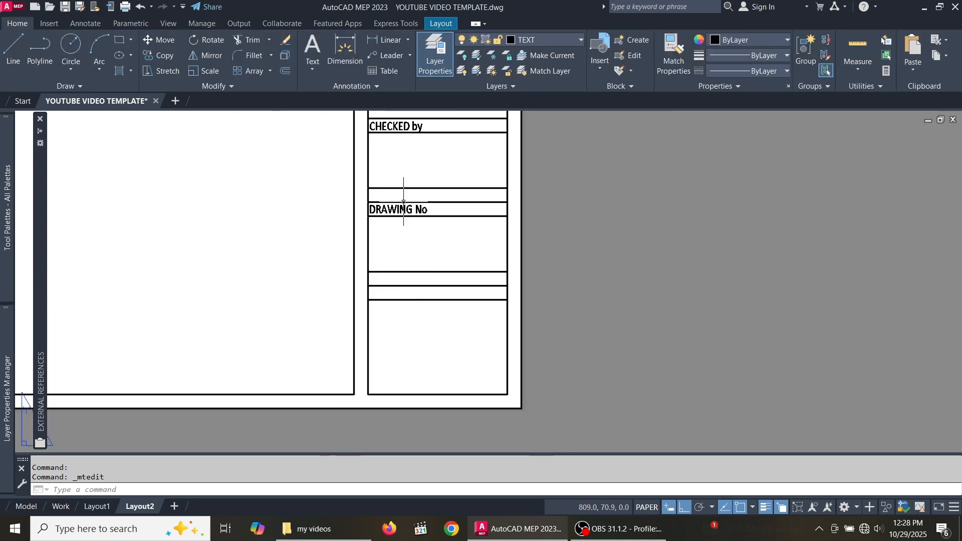
scroll(403, 202, up, 4)
- Copy the DRAWING No label from its cell corner into the lower box
click(404, 220)
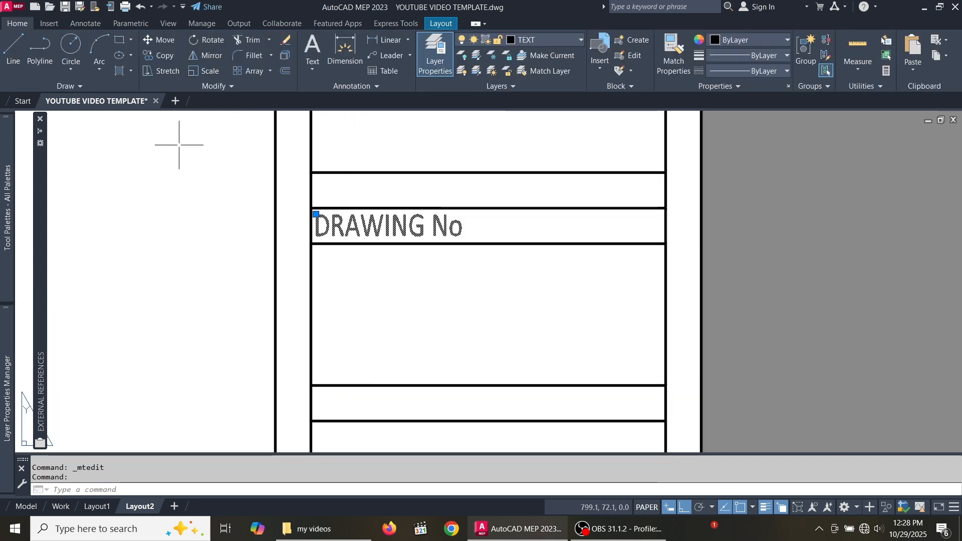
click(166, 56)
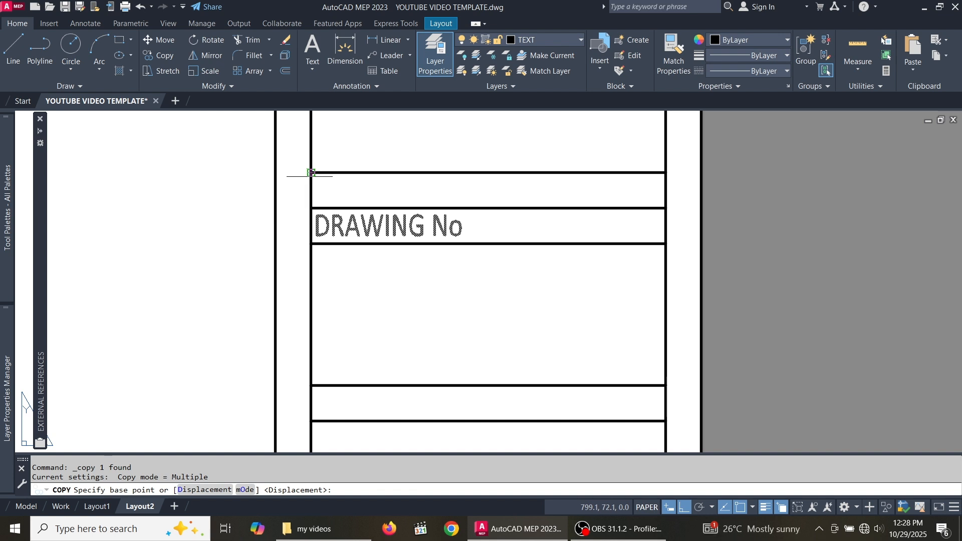
click(312, 208)
scroll(311, 217, down, 3)
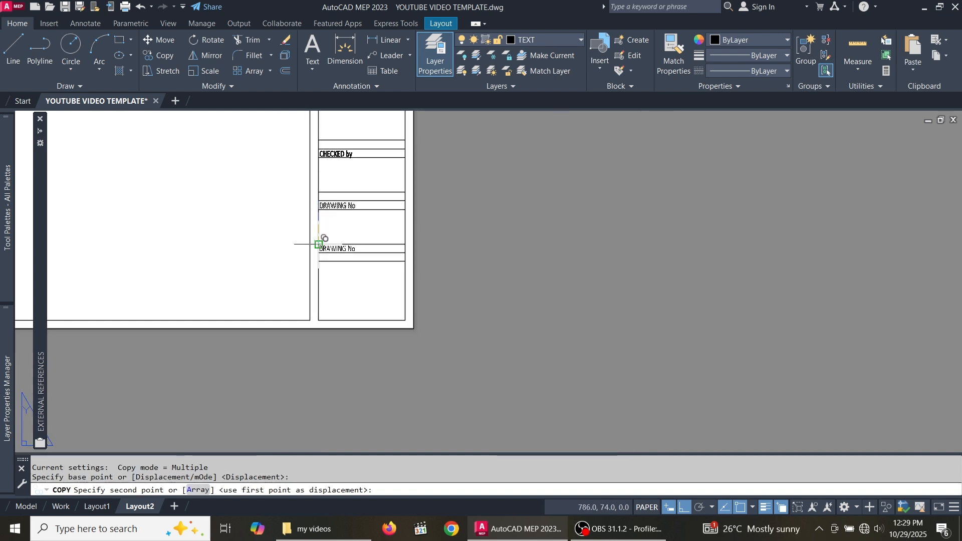
scroll(311, 246, up, 4)
scroll(309, 274, up, 2)
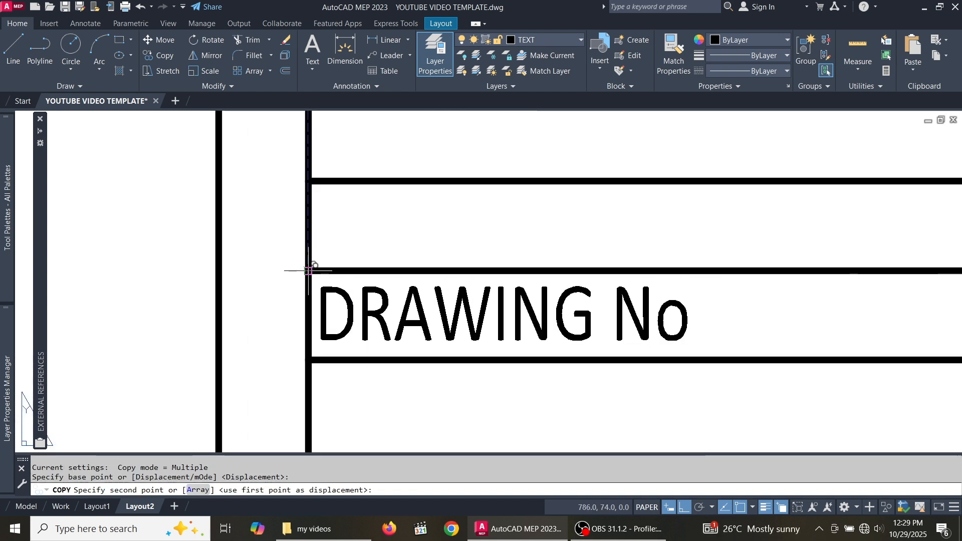
click(310, 248)
scroll(311, 250, down, 5)
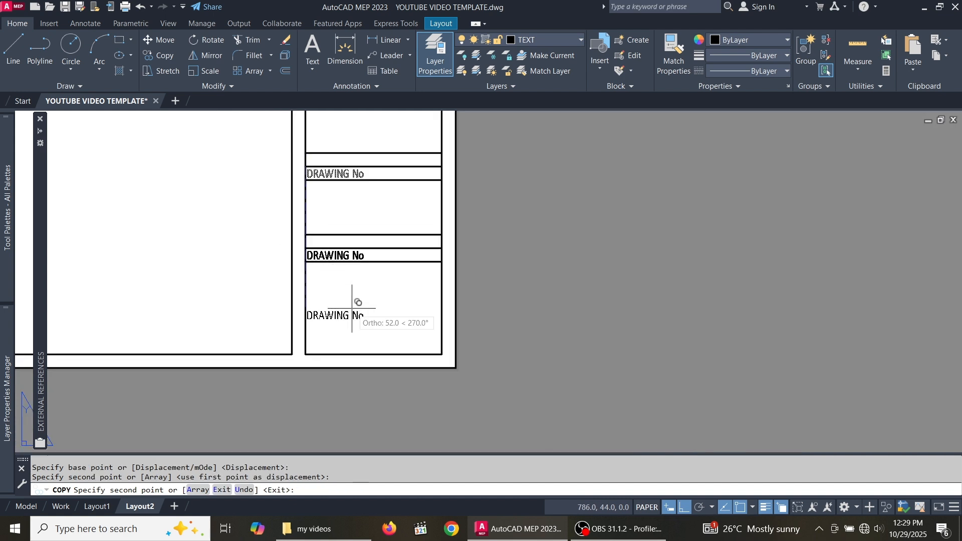
key(Escape)
scroll(320, 290, up, 2)
scroll(323, 310, down, 5)
scroll(331, 324, up, 5)
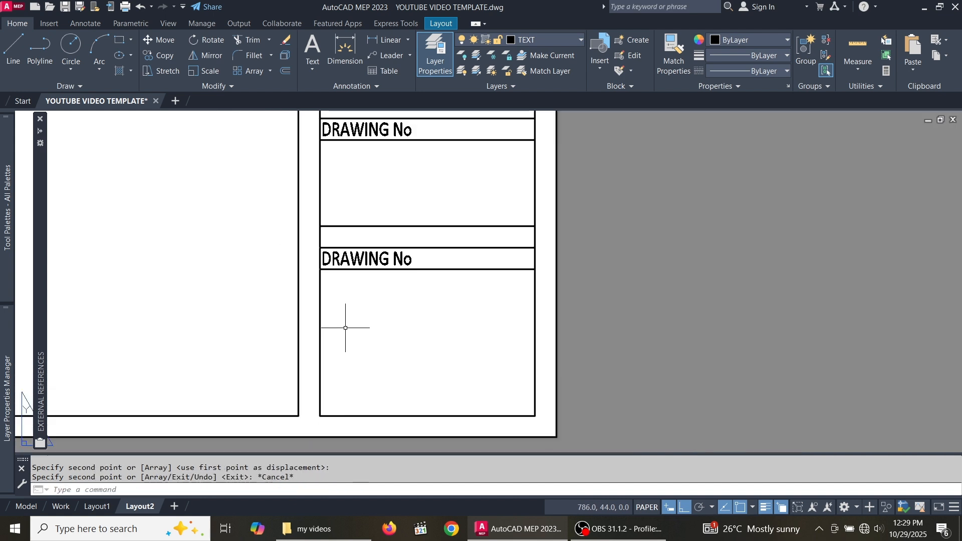
- On the Title block layer, draw a vertical divider from the cell edge midpoint to the box bottom
click(15, 47)
click(579, 40)
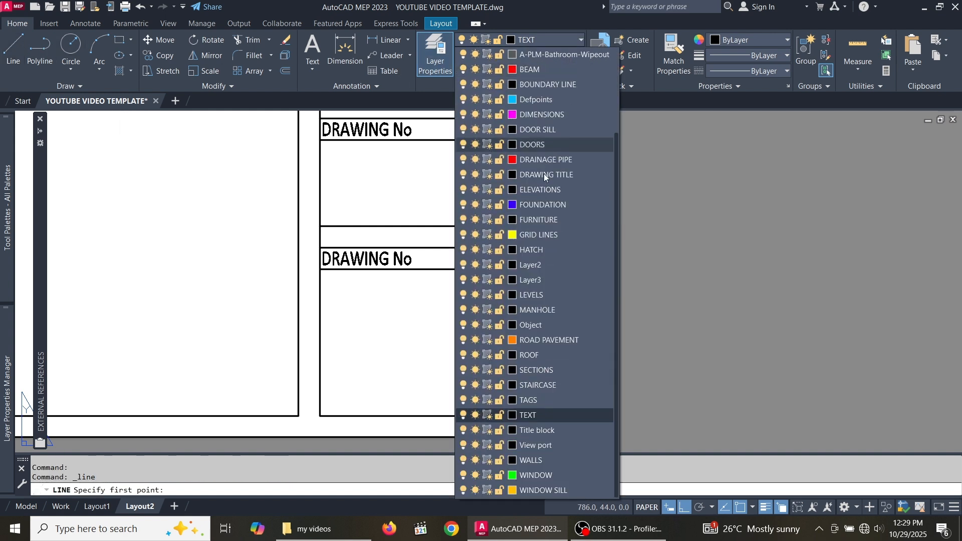
click(559, 430)
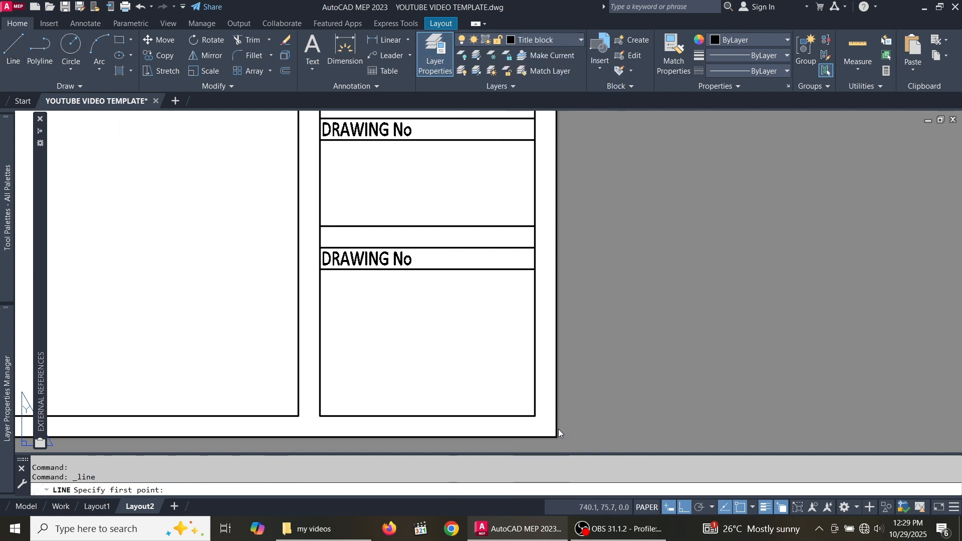
click(427, 248)
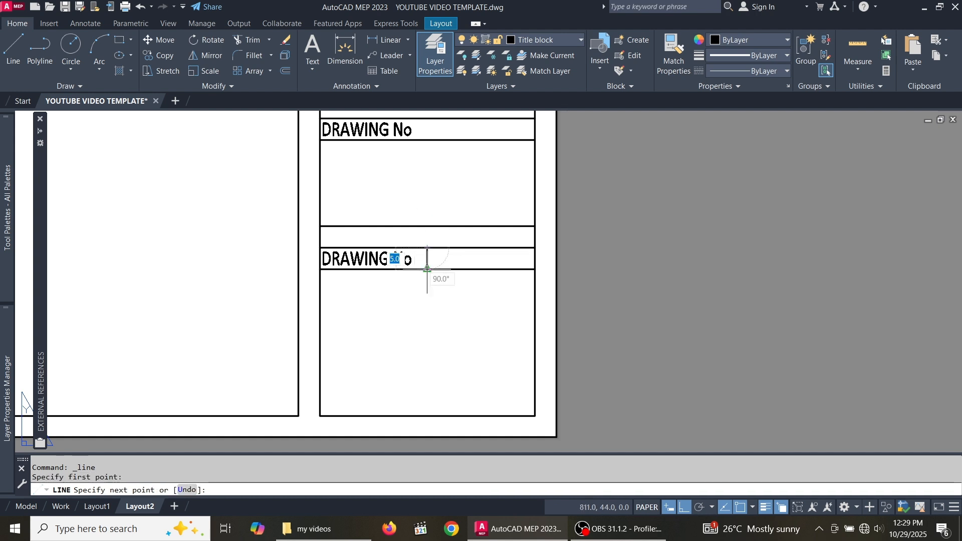
scroll(427, 275, down, 2)
scroll(430, 349, up, 2)
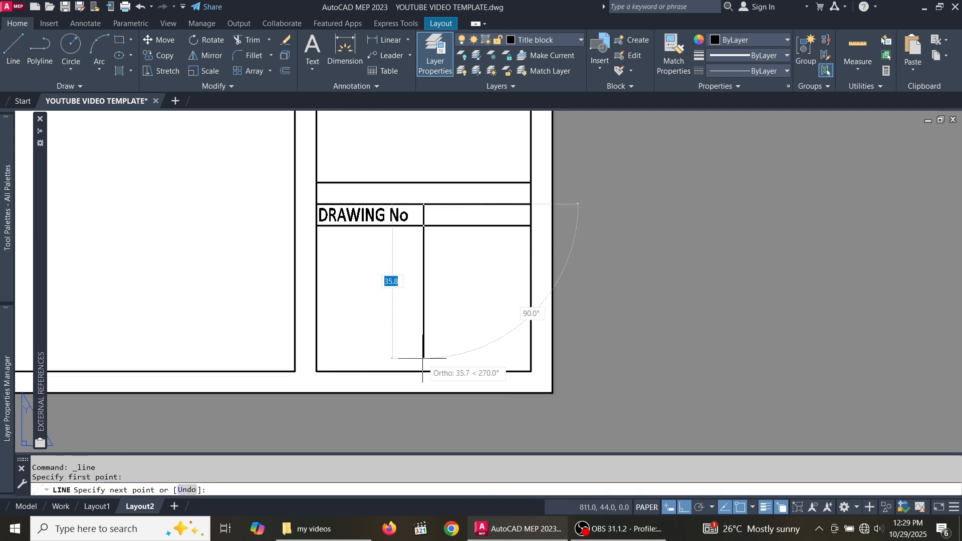
click(423, 371)
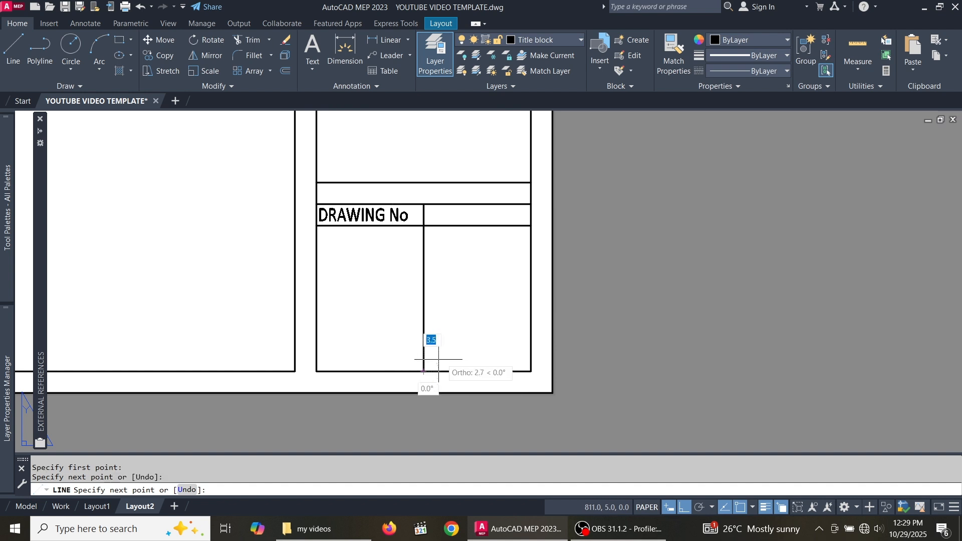
key(Escape)
scroll(434, 206, up, 2)
scroll(434, 206, down, 2)
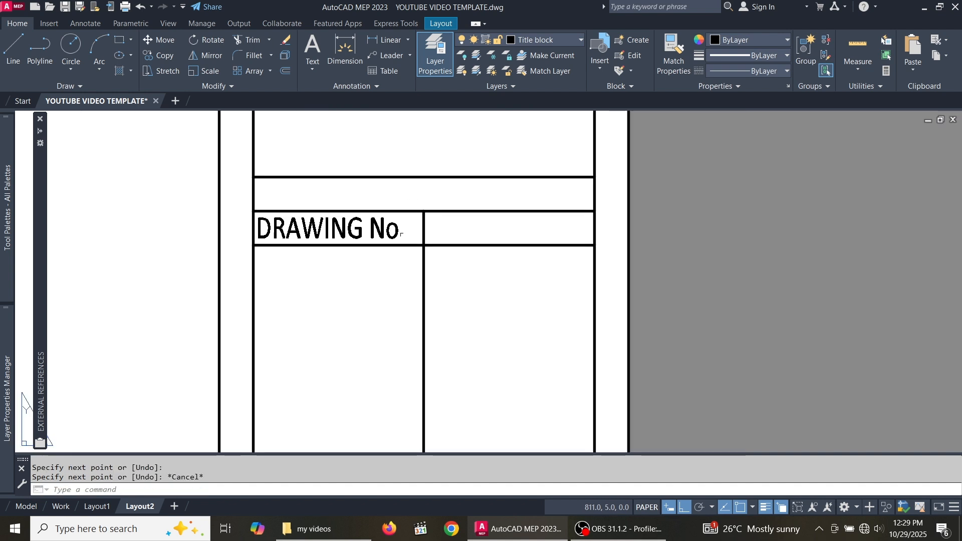
- Replace the copied lower DRAWING No text with 'Date complete'
double_click(385, 227)
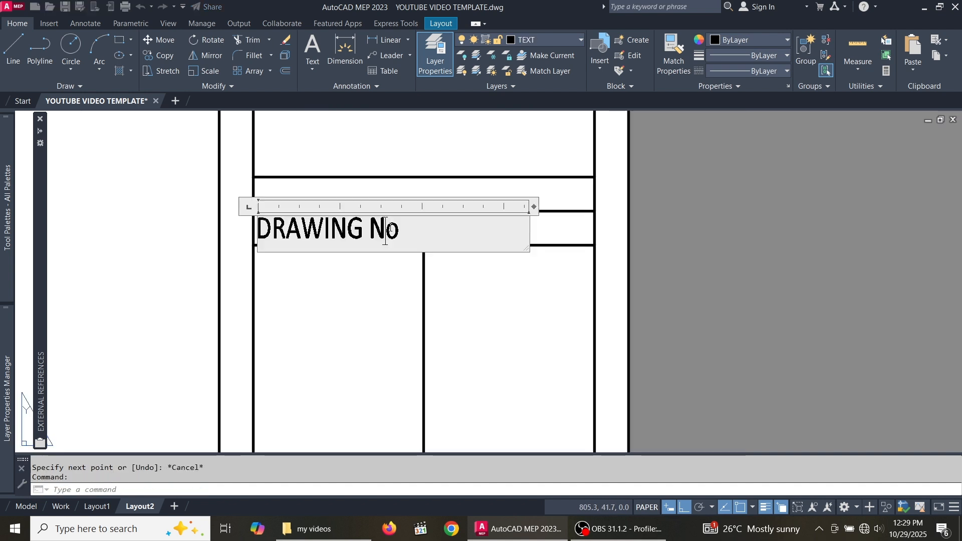
drag(399, 228, 261, 233)
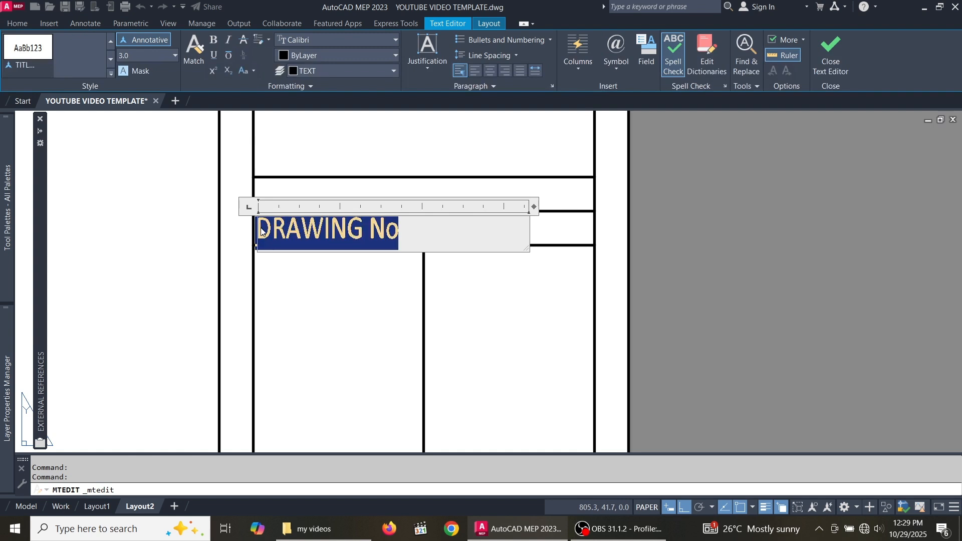
text(da)
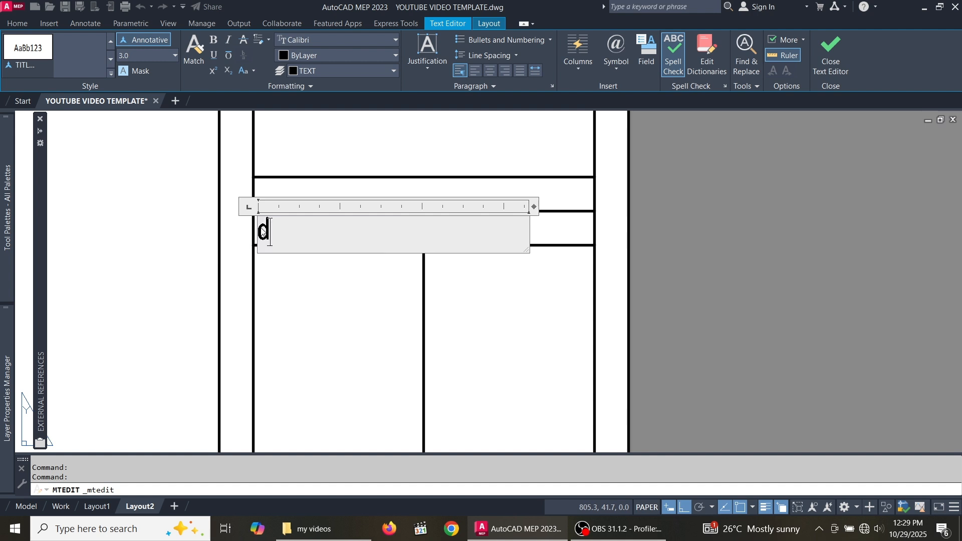
key(BackSpace)
key(BackSpace)
text(Da)
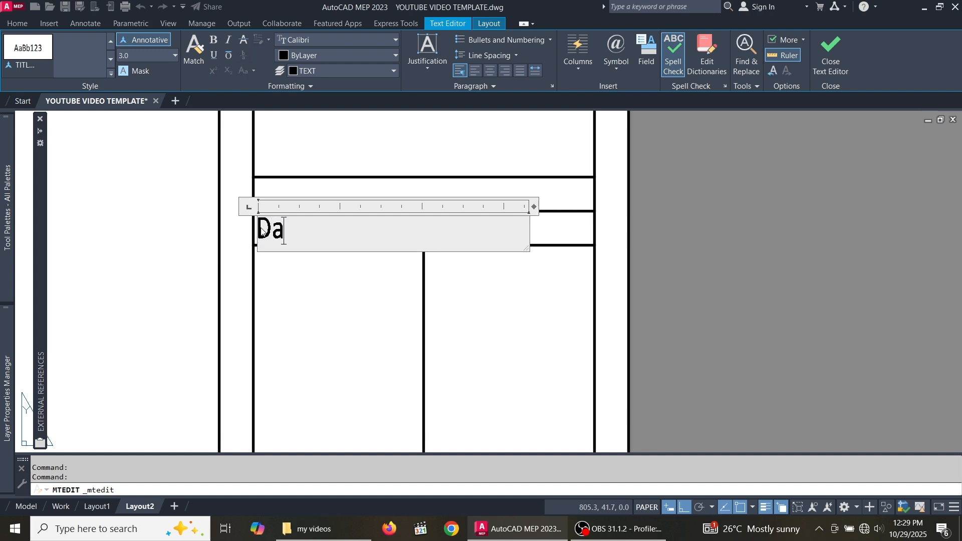
text(te co)
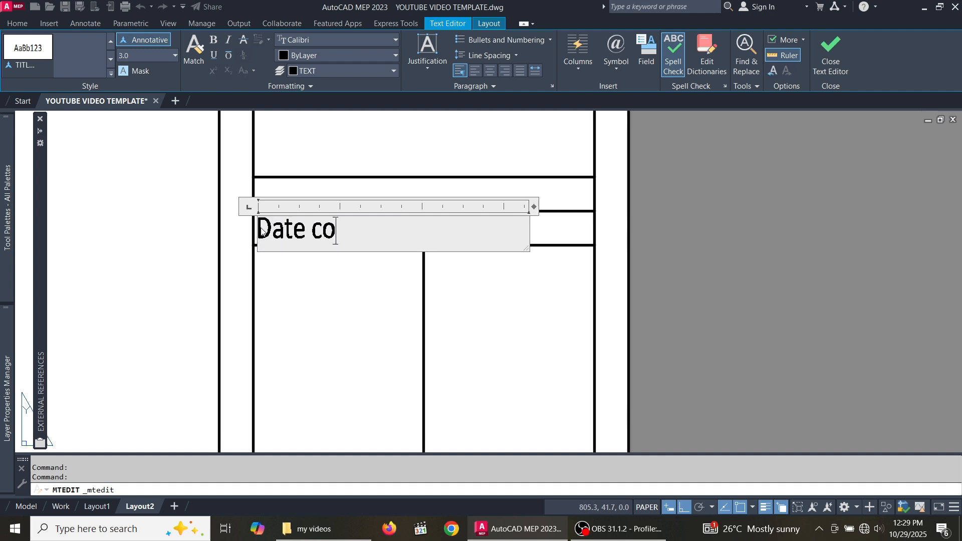
text(mplete)
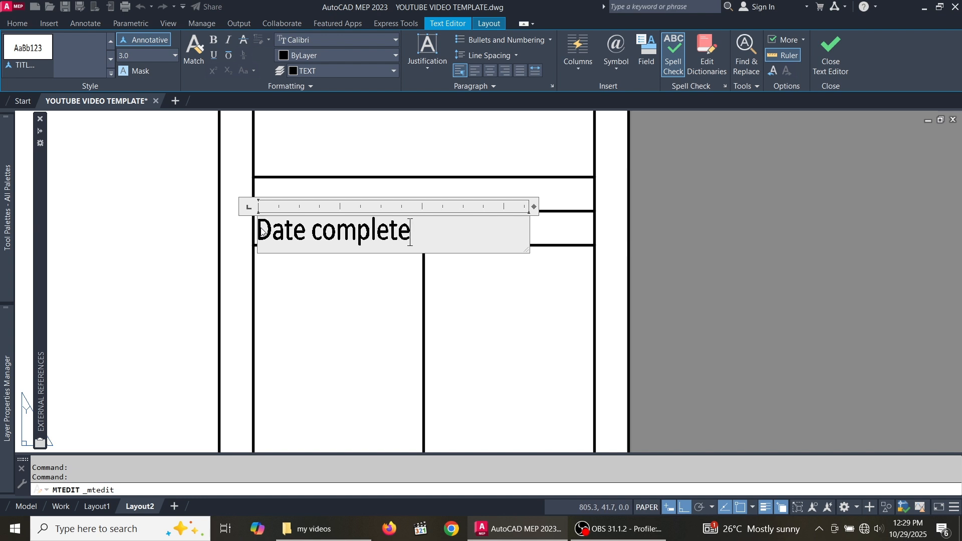
key(Escape)
- Copy the Date complete label from its cell corner to the right-hand cell's corner
click(374, 233)
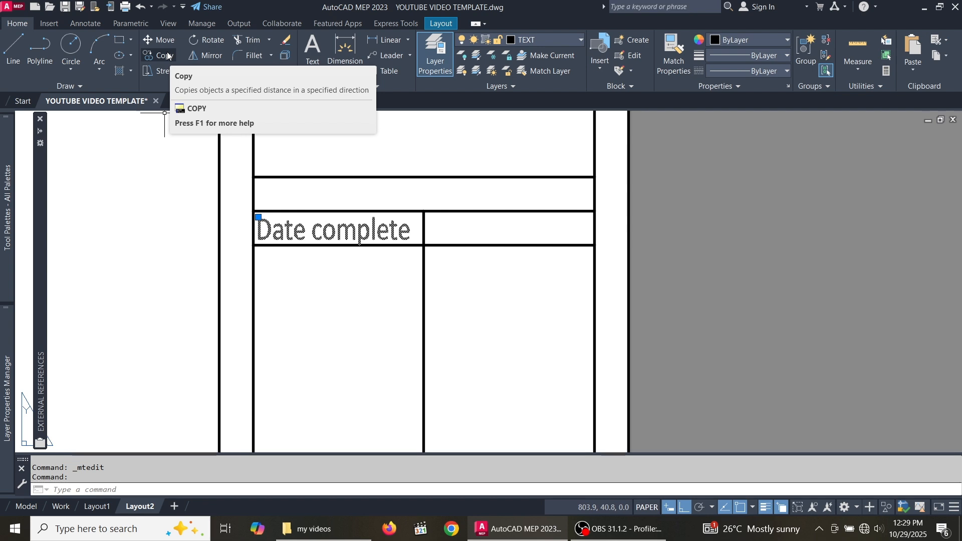
click(168, 56)
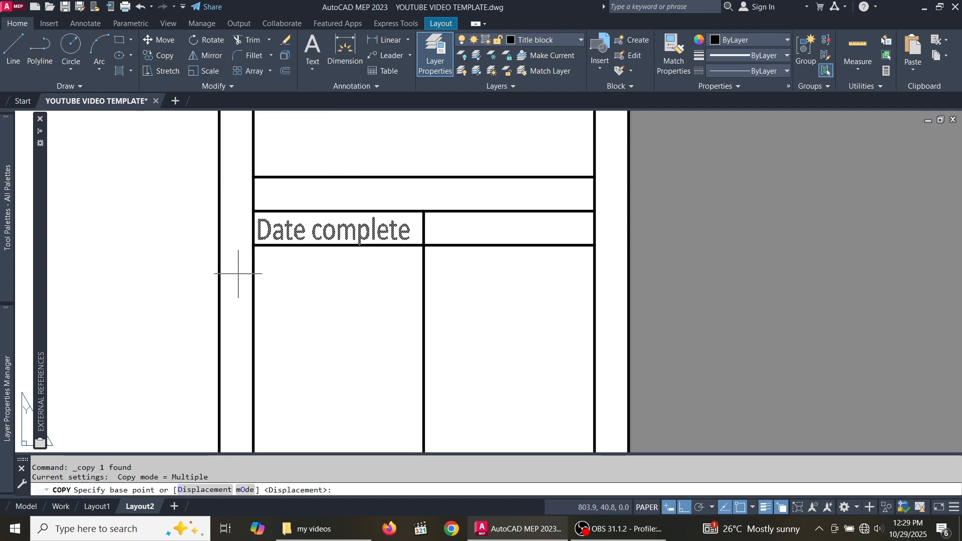
scroll(251, 207, up, 3)
click(249, 206)
scroll(344, 221, down, 5)
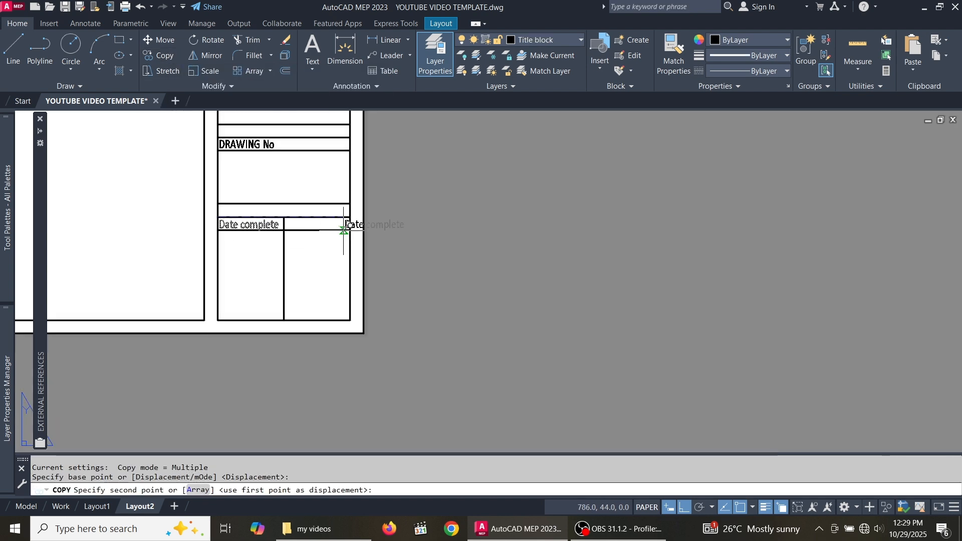
scroll(288, 219, up, 5)
scroll(288, 220, up, 5)
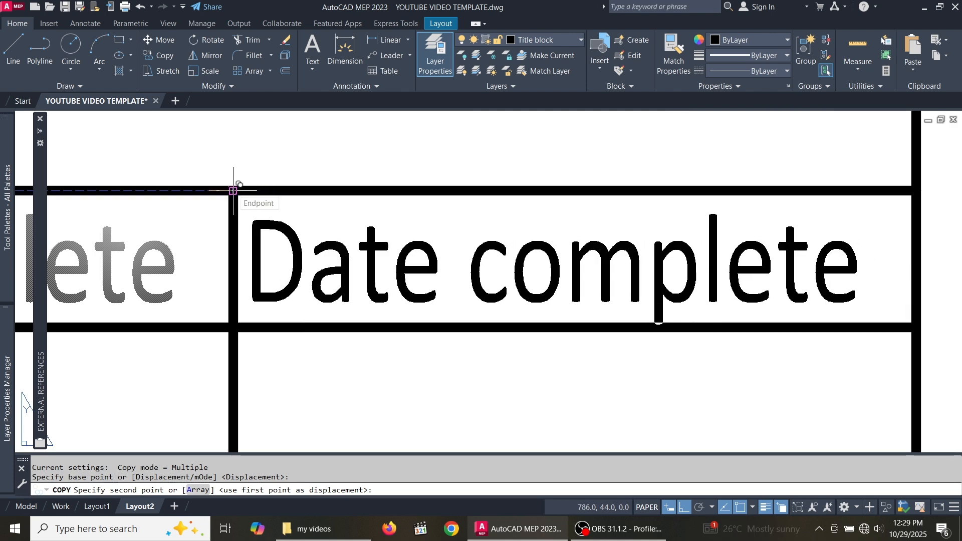
click(233, 191)
scroll(236, 190, down, 5)
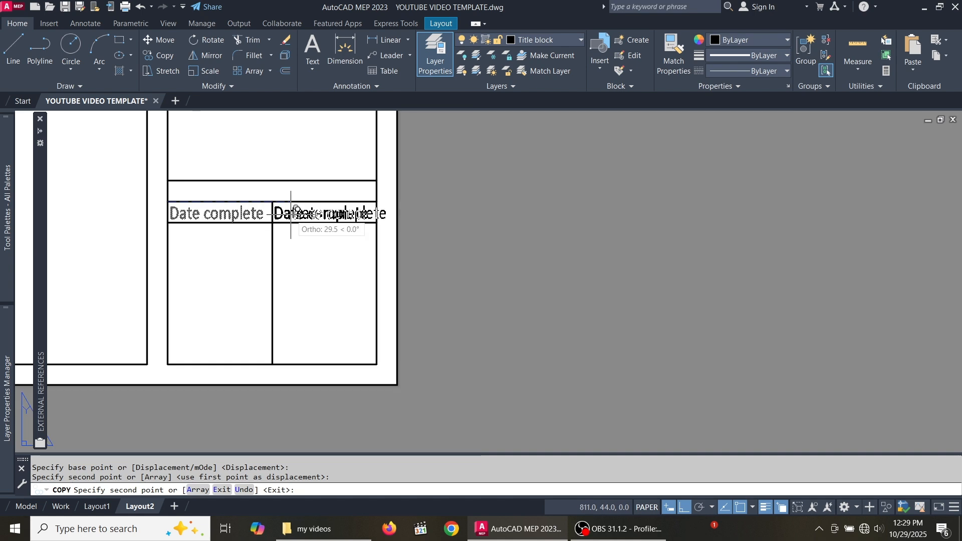
key(Escape)
scroll(262, 210, up, 4)
scroll(351, 220, down, 3)
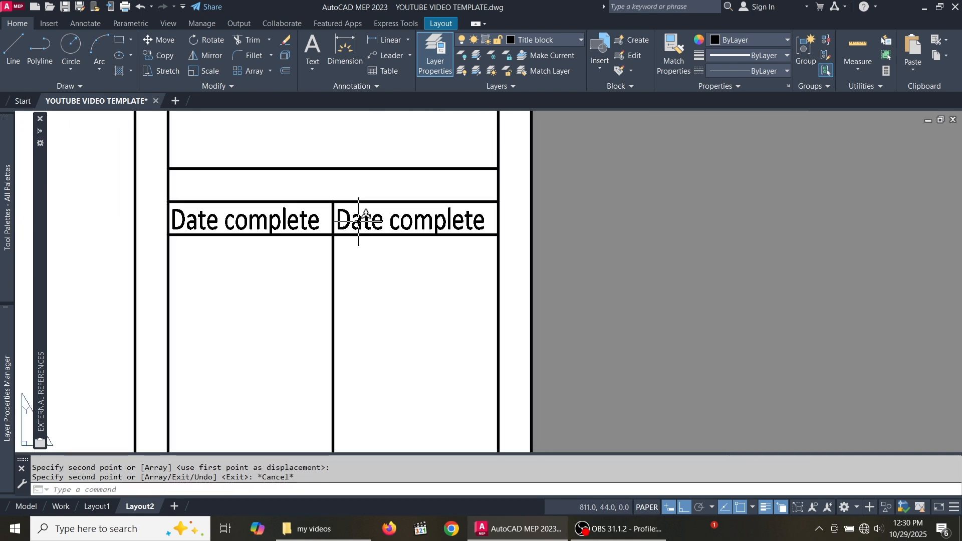
click(359, 220)
- Replace 'complete' with 'issued' in the copied label so it reads 'Date issued'
double_click(359, 221)
scroll(461, 220, up, 2)
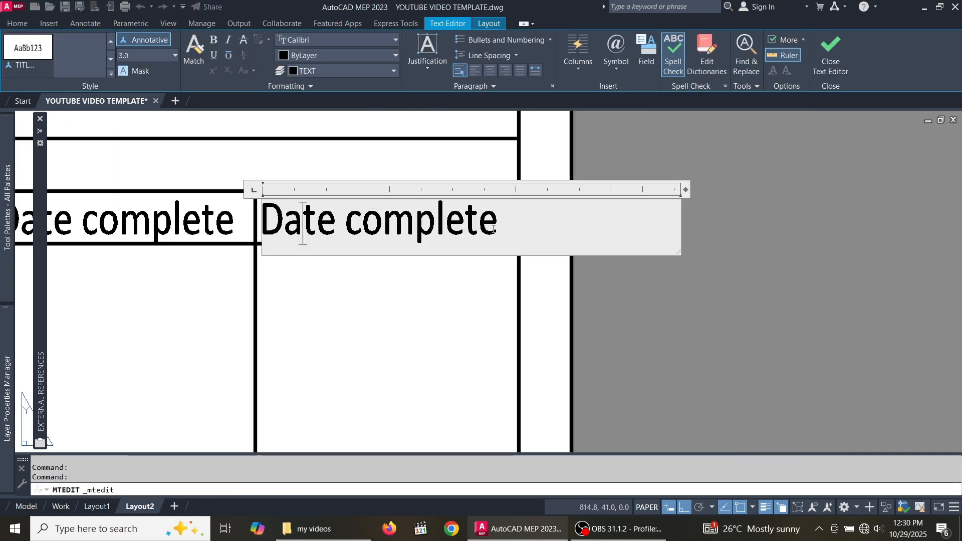
drag(497, 223, 344, 222)
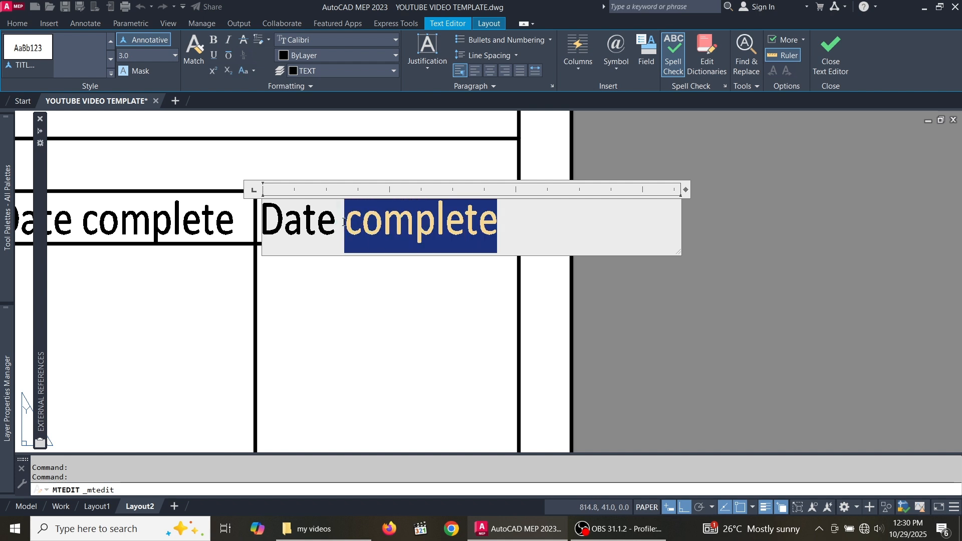
text(i)
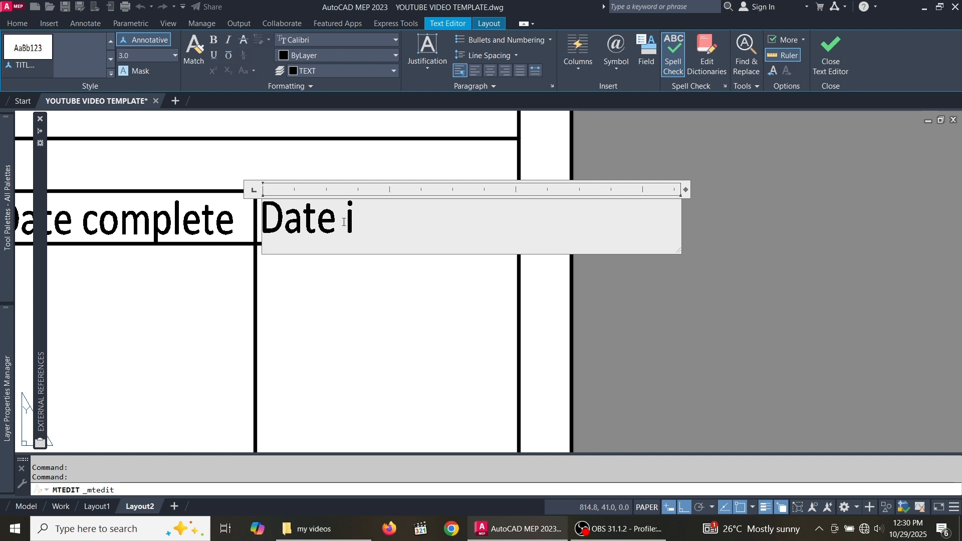
text(ssued)
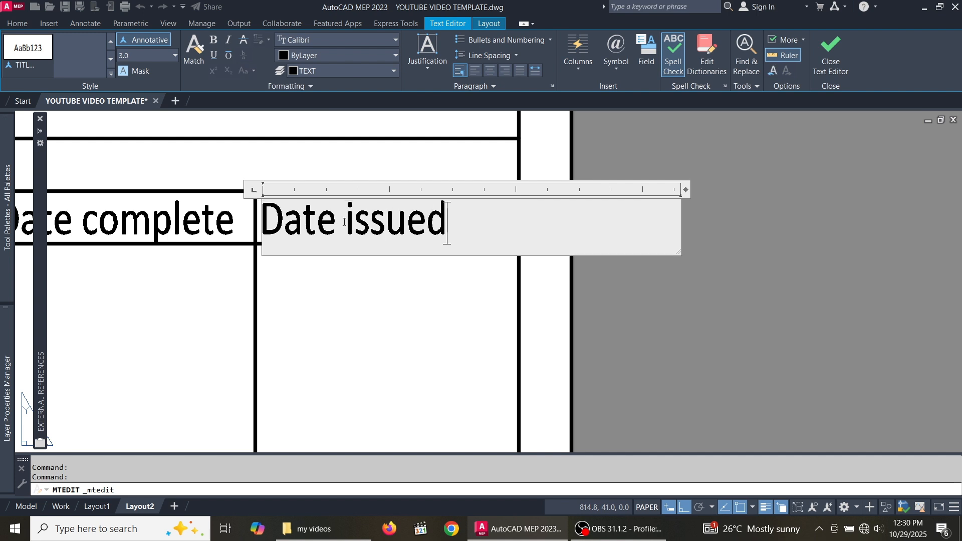
click(410, 319)
scroll(447, 280, down, 3)
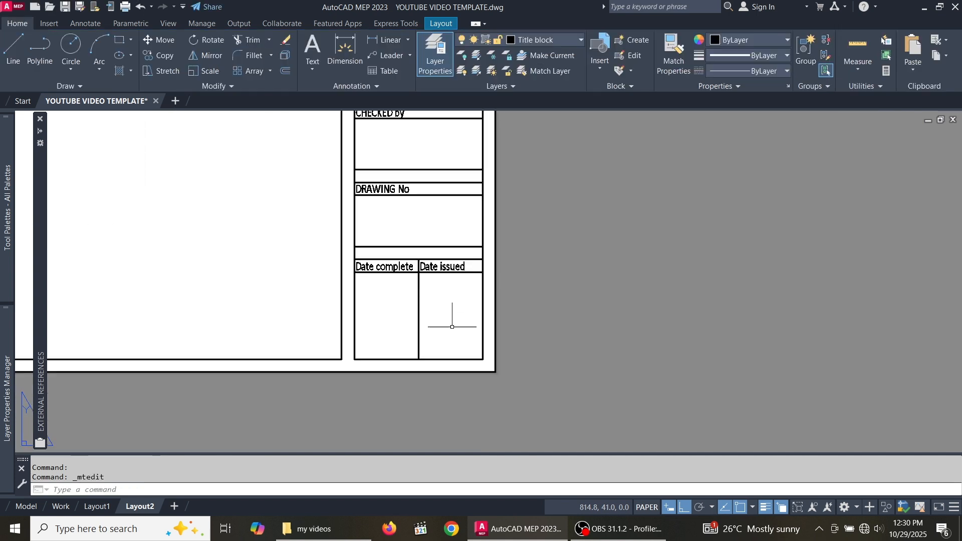
scroll(441, 303, down, 2)
scroll(429, 184, up, 4)
scroll(382, 200, down, 3)
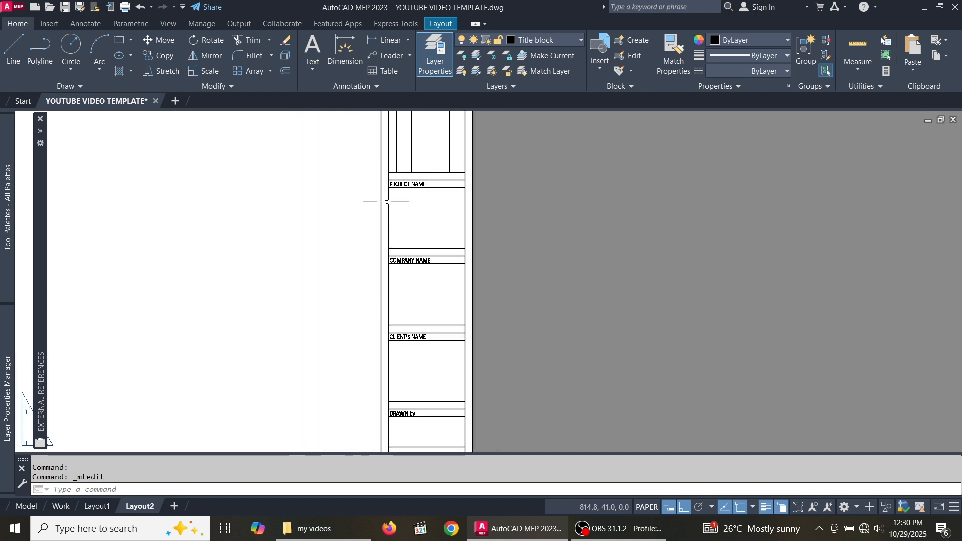
scroll(427, 188, up, 3)
- Copy the PROJECT NAME heading down into the empty row above COMPANY NAME
click(421, 167)
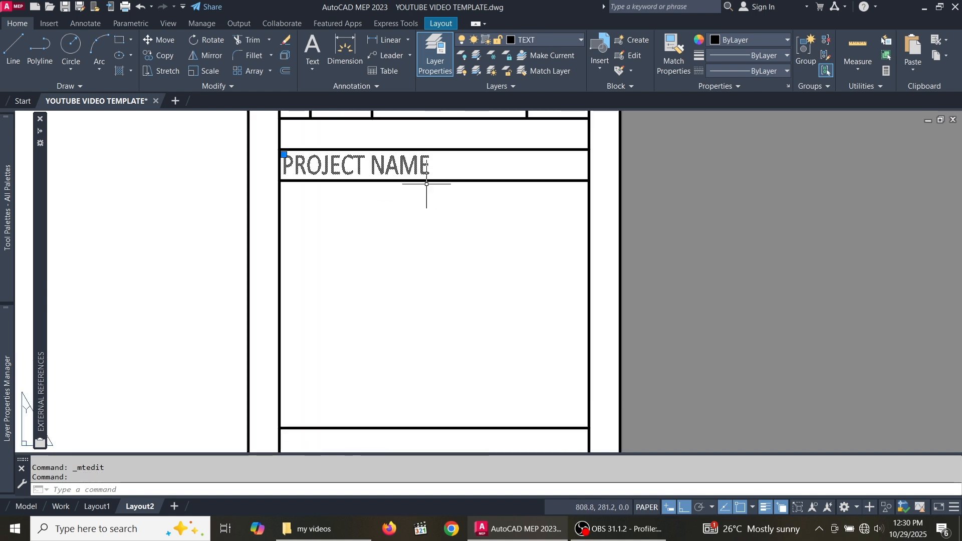
scroll(427, 183, down, 2)
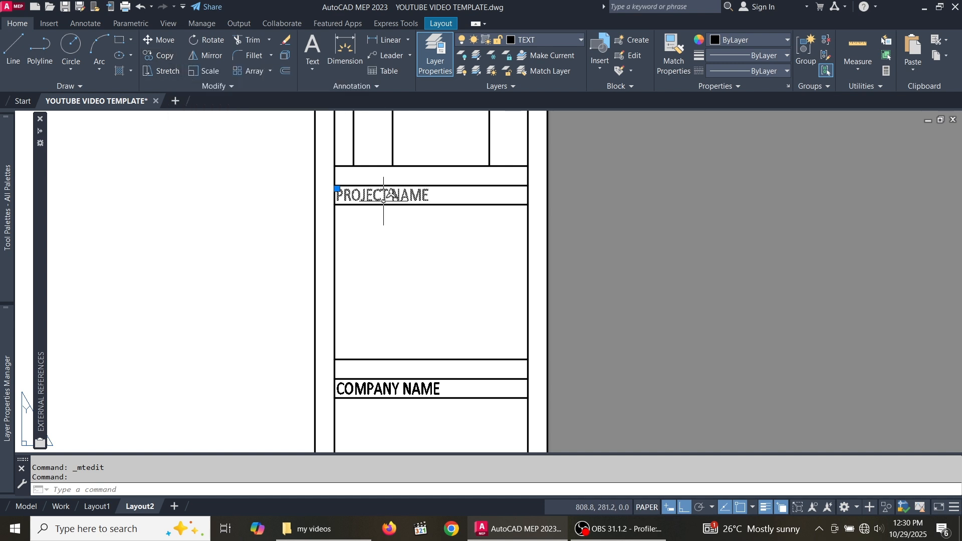
click(166, 57)
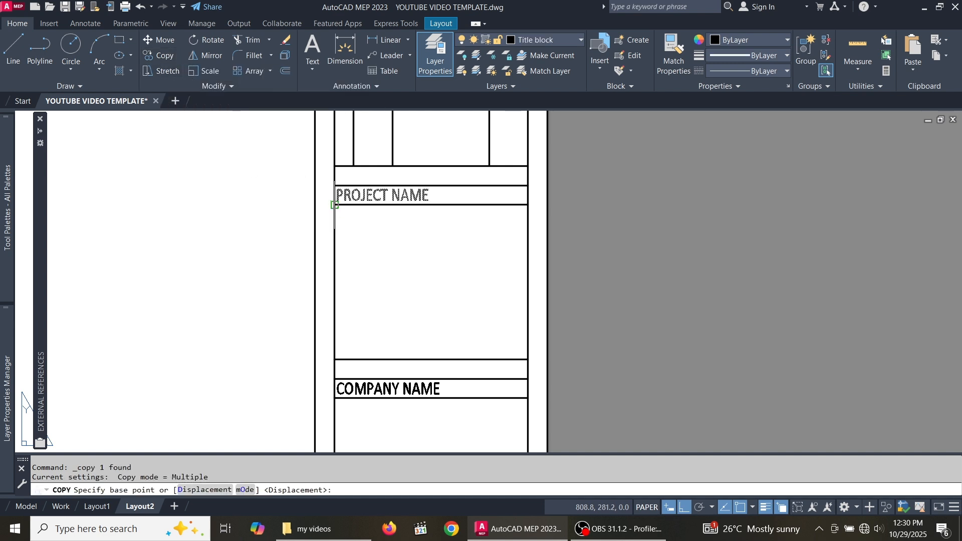
scroll(340, 203, up, 6)
click(323, 130)
scroll(326, 160, down, 10)
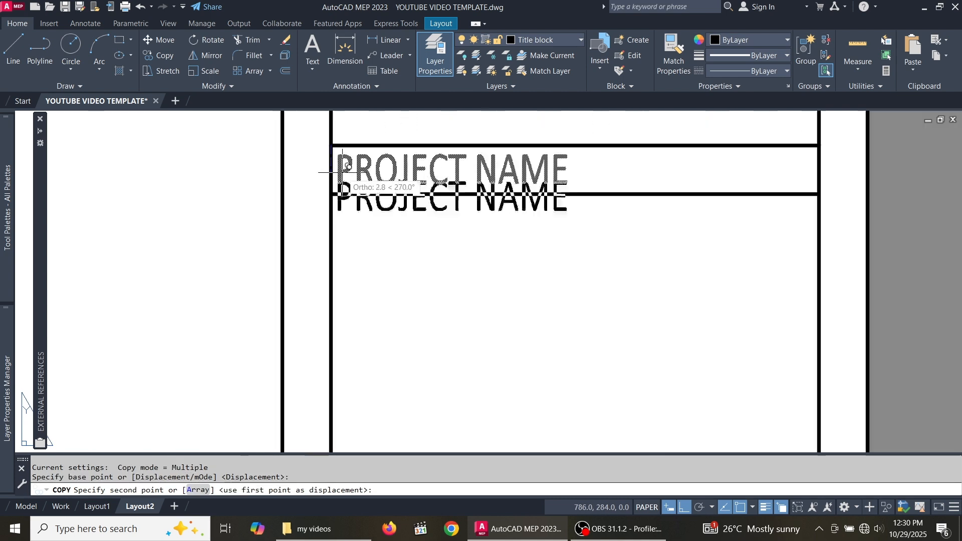
scroll(350, 260, up, 5)
scroll(349, 281, up, 2)
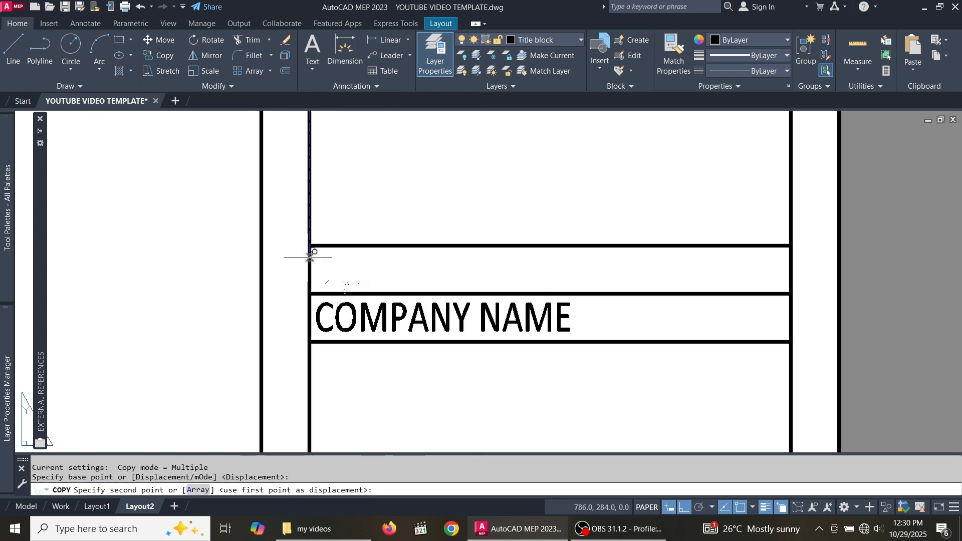
click(312, 199)
key(Escape)
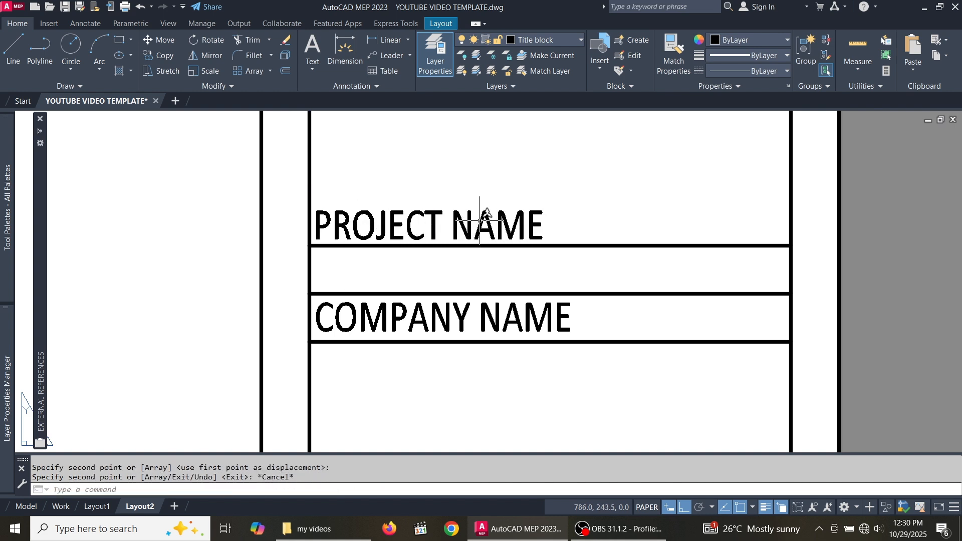
- Retype the copied text as 'YOUTUBE STUDY PROJECT' and widen its box to keep one line
double_click(473, 229)
drag(545, 236, 318, 225)
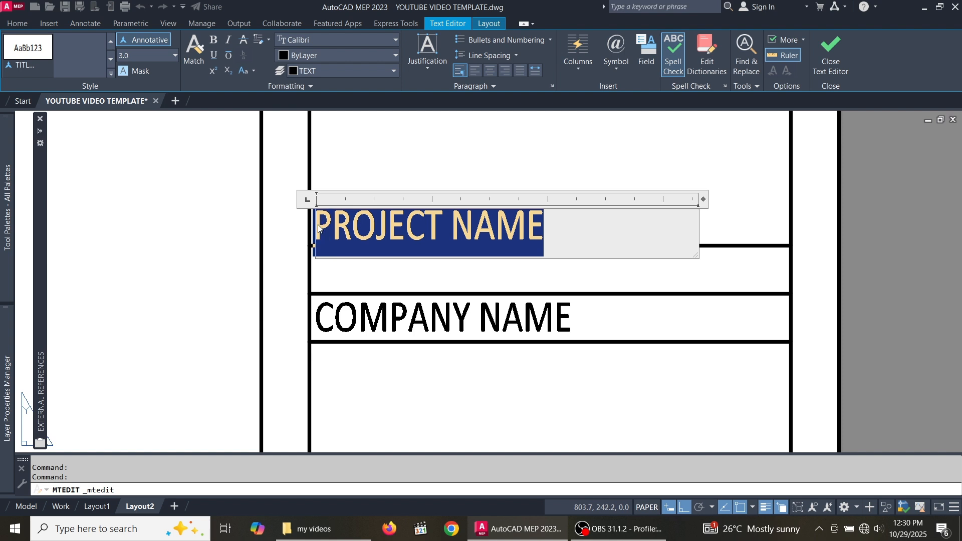
text(Y)
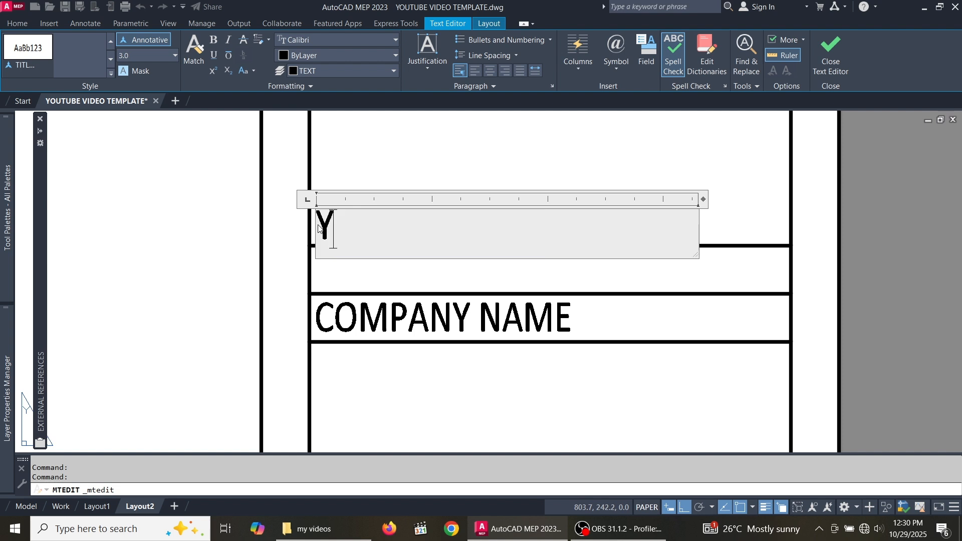
text(OU)
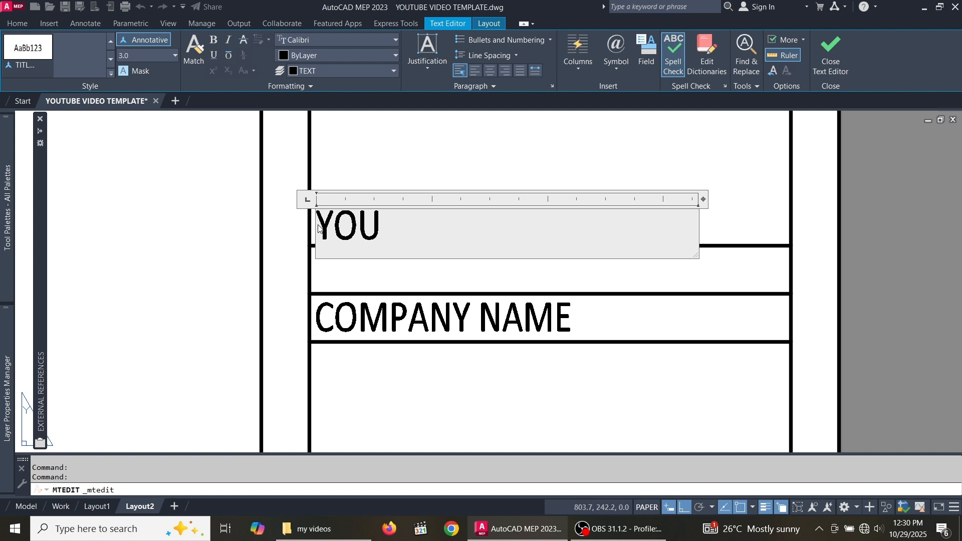
text(TUBE)
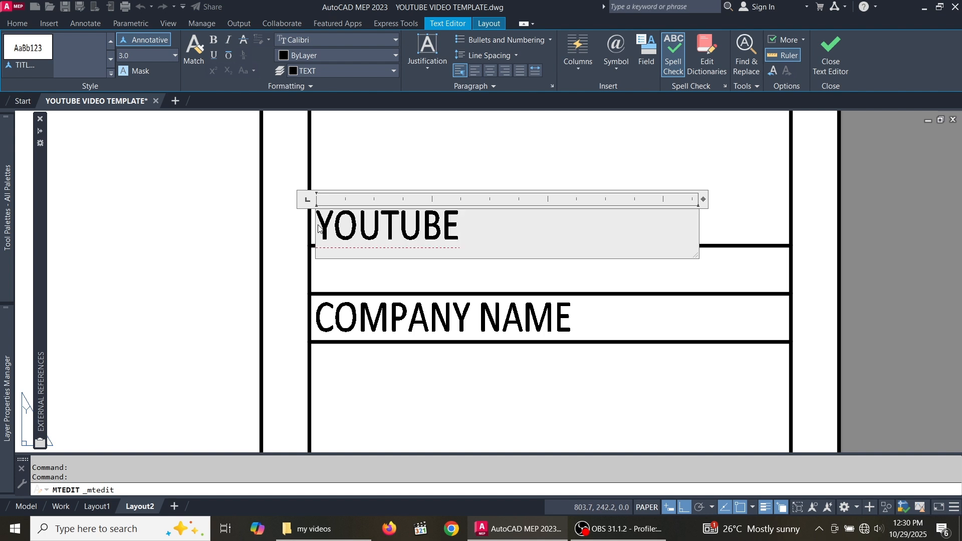
text( STU)
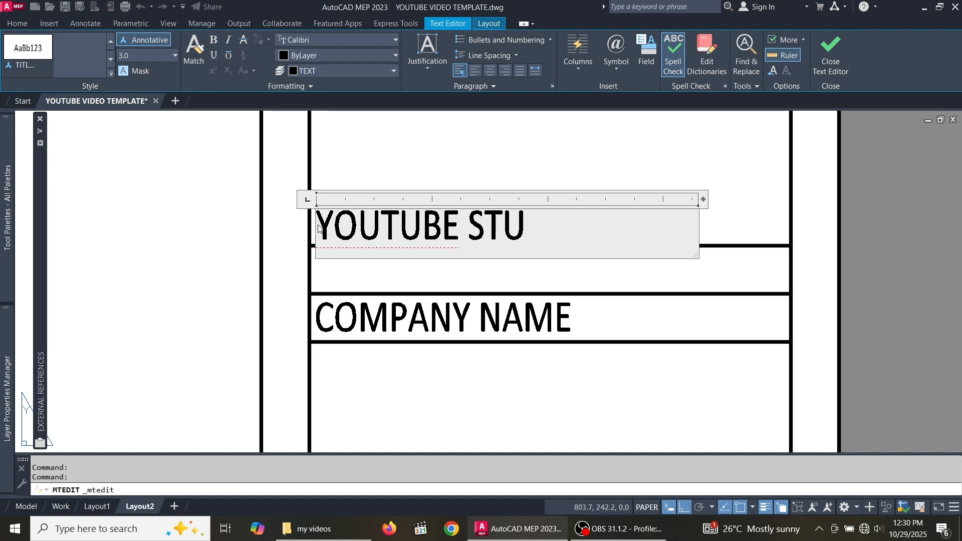
text(DY)
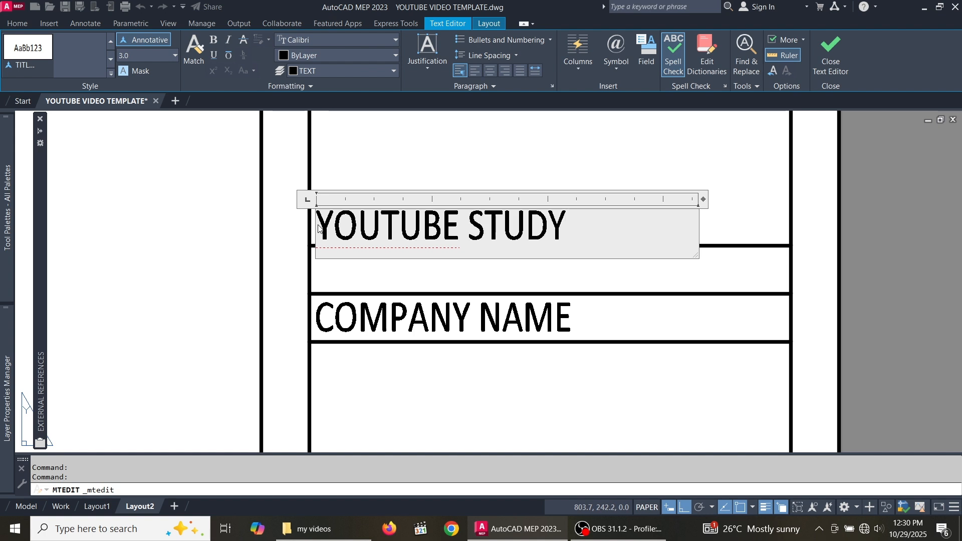
text( PRO)
text(JECT)
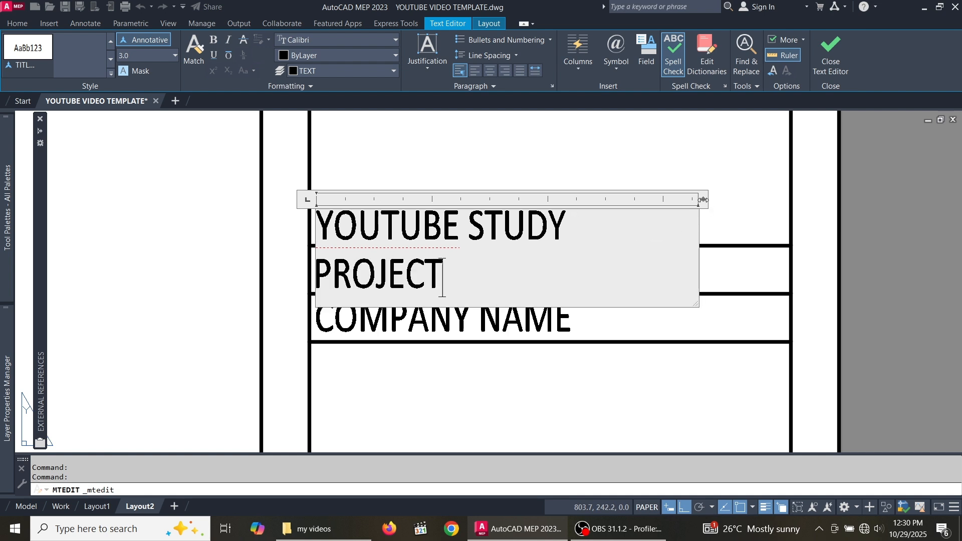
drag(704, 199, 756, 199)
scroll(412, 190, down, 5)
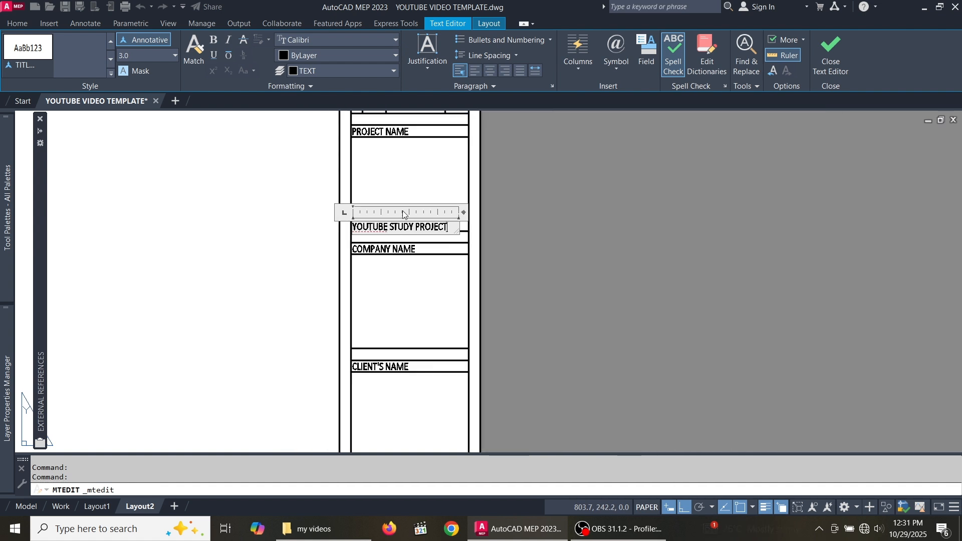
scroll(401, 211, up, 4)
- Close the text editor and zoom out to review the full Layout2 sheet and title strip
click(404, 183)
scroll(404, 183, down, 2)
scroll(494, 280, down, 3)
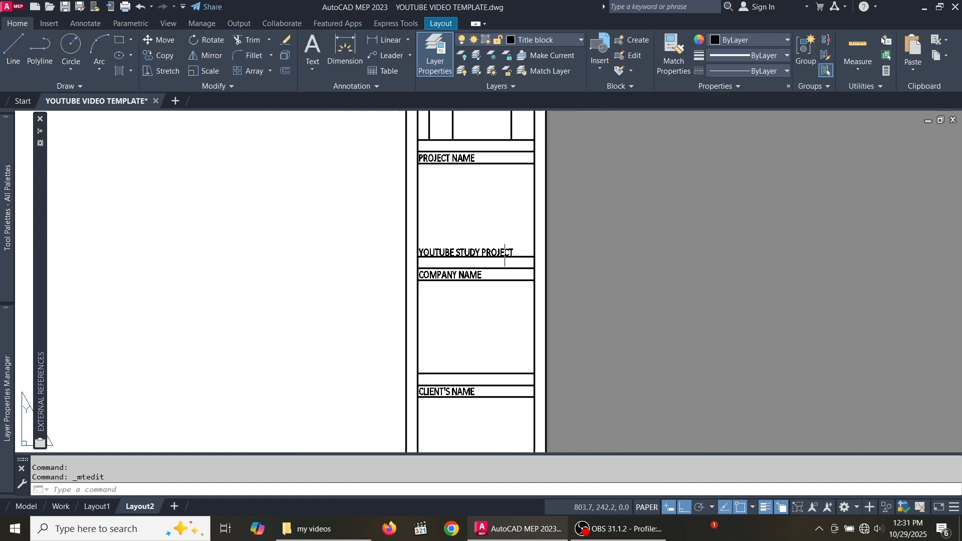
scroll(498, 266, up, 3)
scroll(512, 257, down, 4)
scroll(513, 257, down, 5)
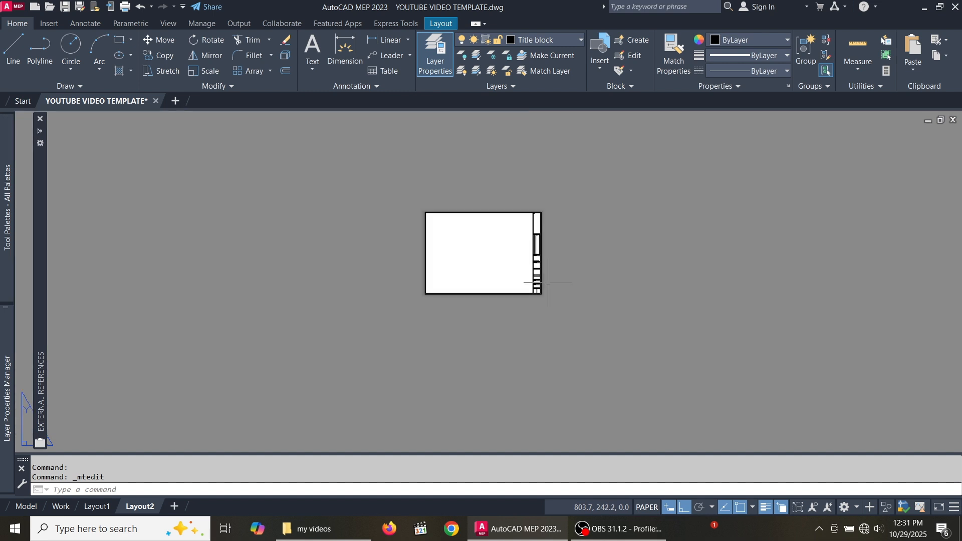
scroll(526, 241, up, 4)
scroll(548, 236, down, 2)
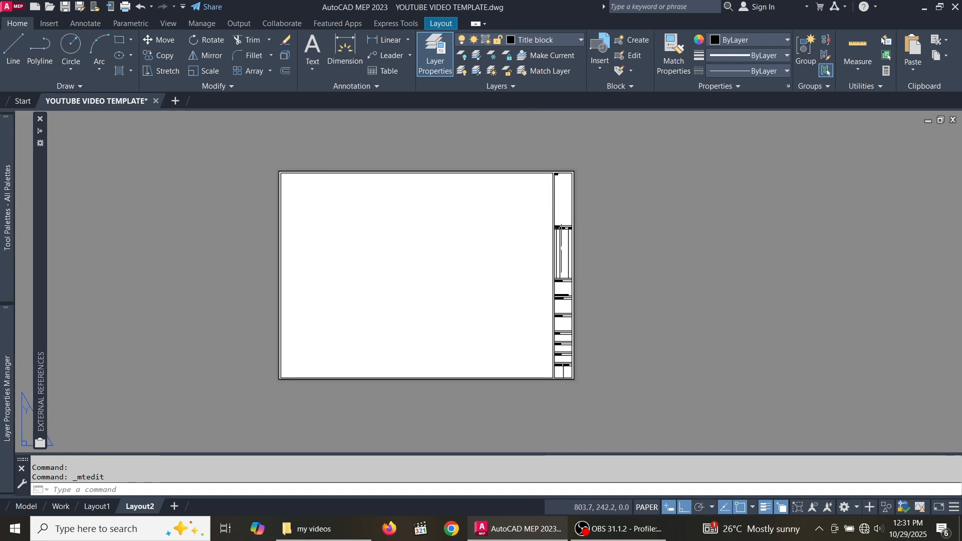
scroll(565, 208, up, 2)
scroll(525, 229, down, 2)
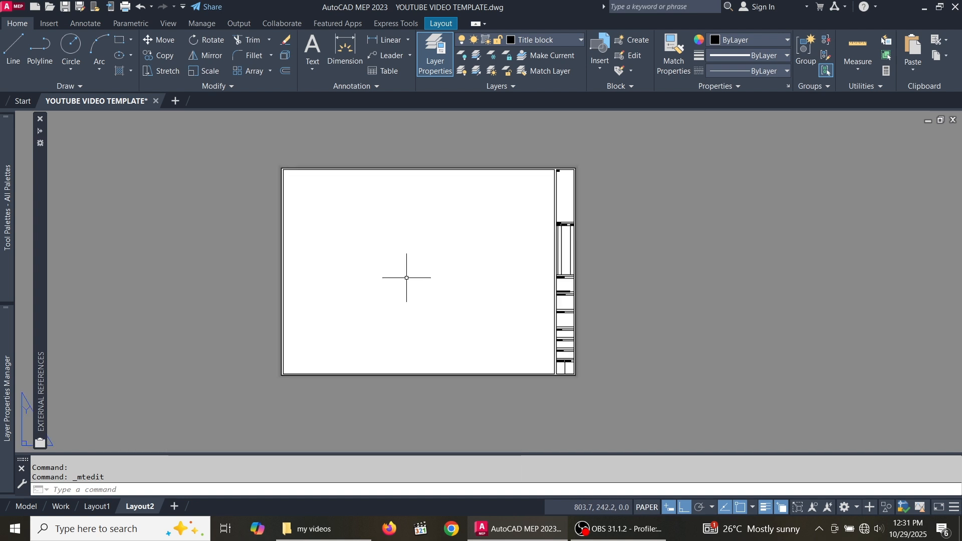
scroll(426, 270, up, 2)
scroll(481, 276, down, 2)
scroll(541, 293, up, 2)
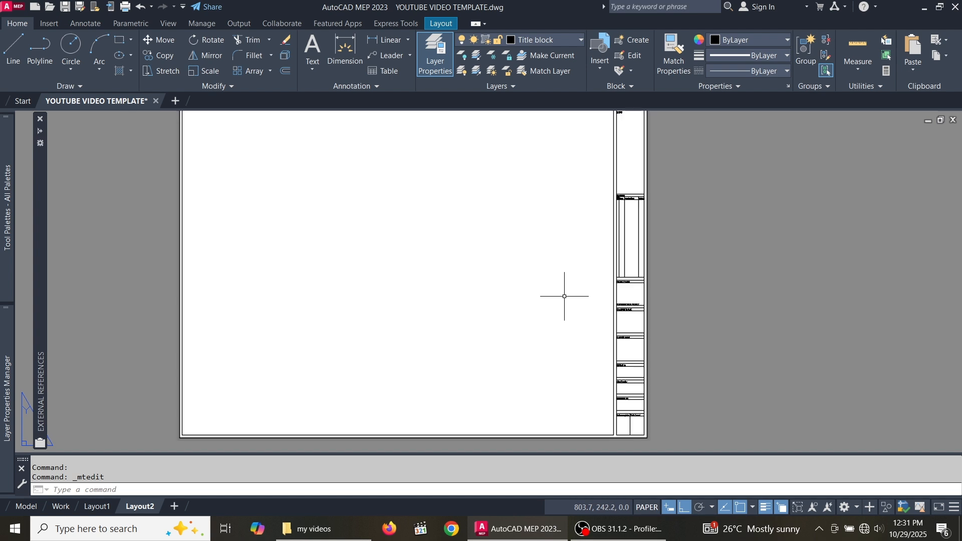
scroll(564, 296, down, 3)
scroll(526, 279, up, 2)
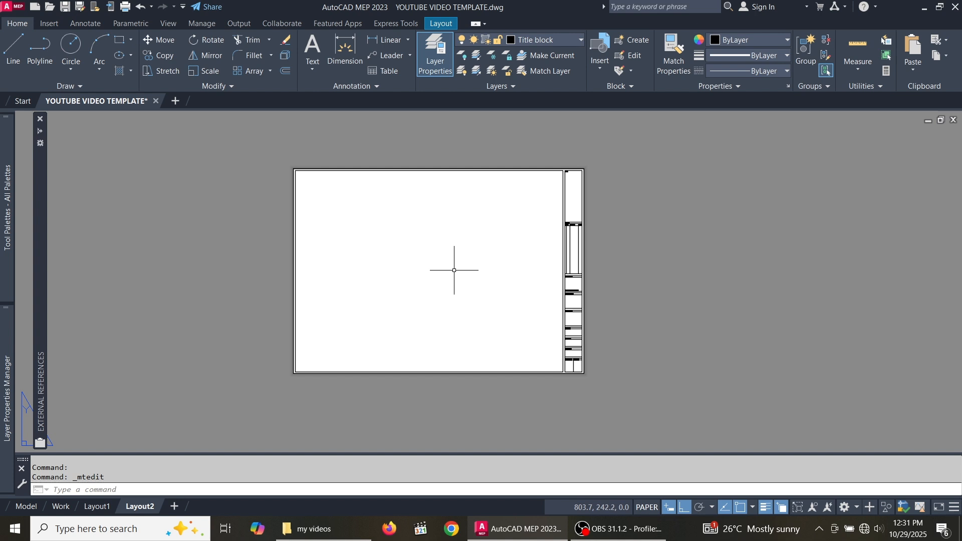
scroll(450, 249, up, 2)
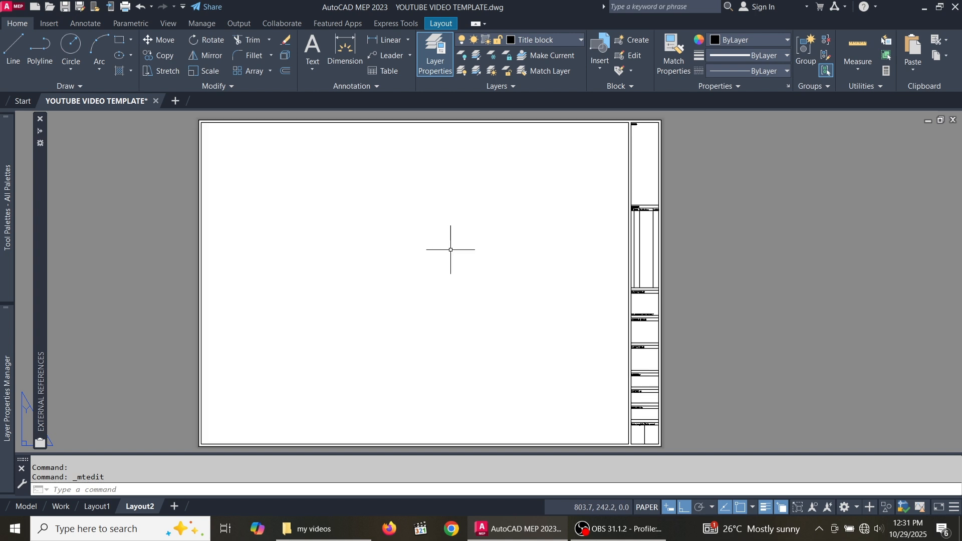
scroll(451, 250, down, 2)
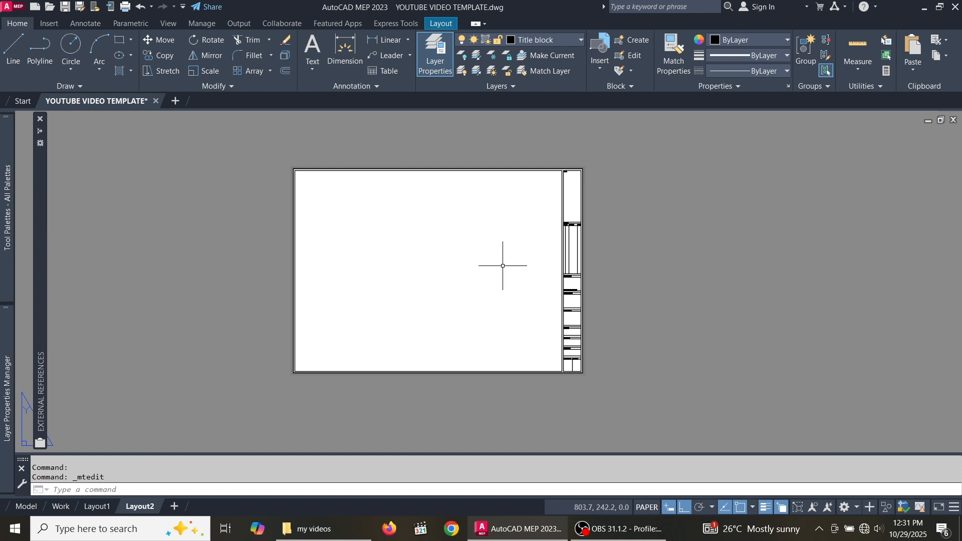
scroll(507, 234, up, 2)
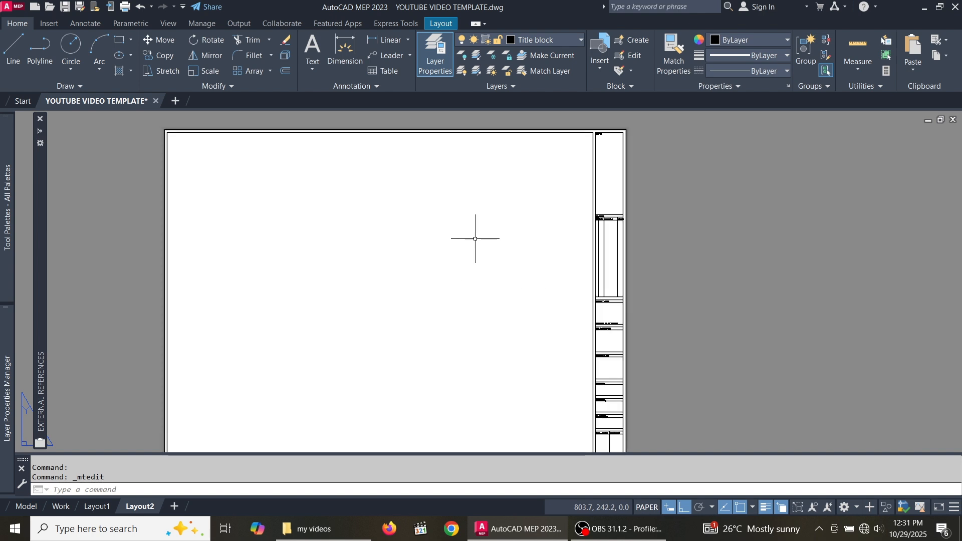
scroll(475, 238, down, 2)
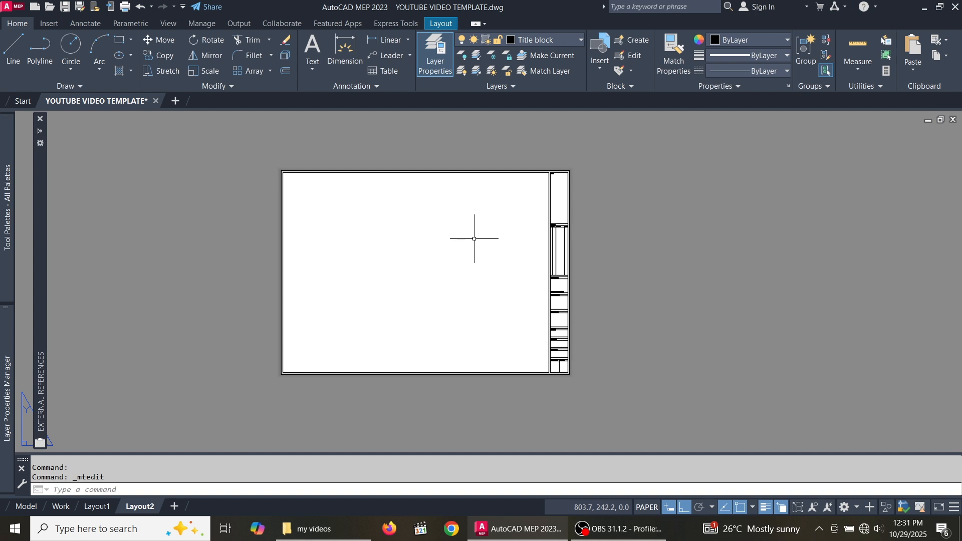
scroll(424, 233, up, 2)
scroll(429, 237, down, 4)
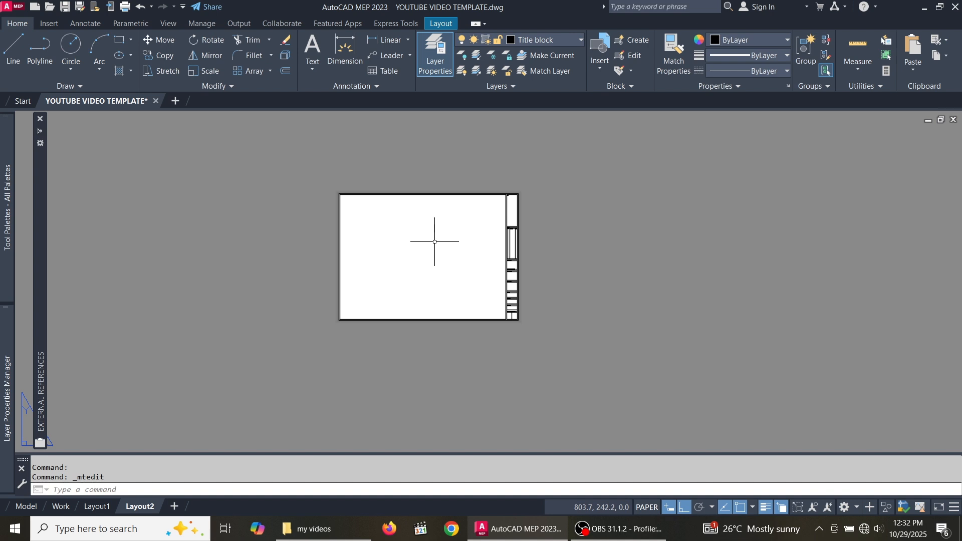
scroll(432, 234, up, 2)
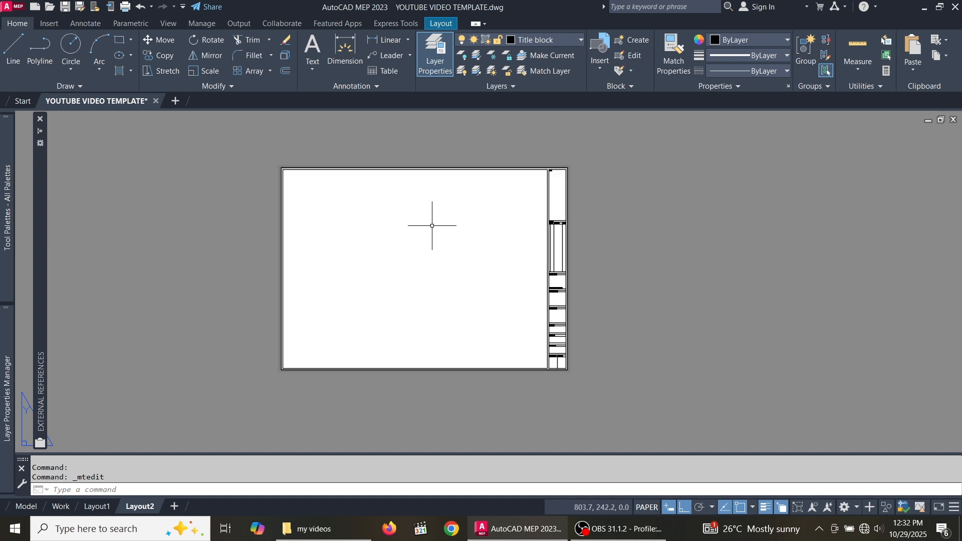
scroll(435, 221, up, 2)
scroll(435, 235, down, 2)
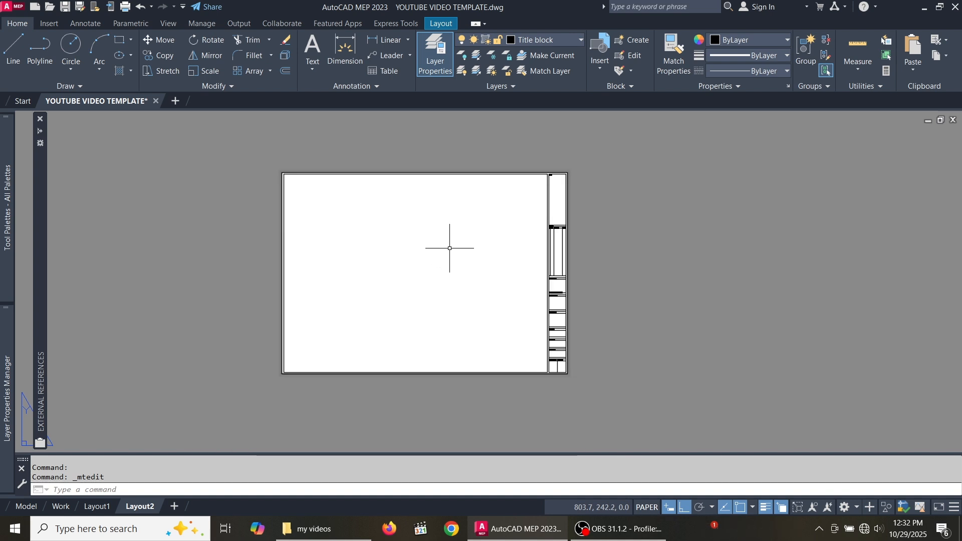